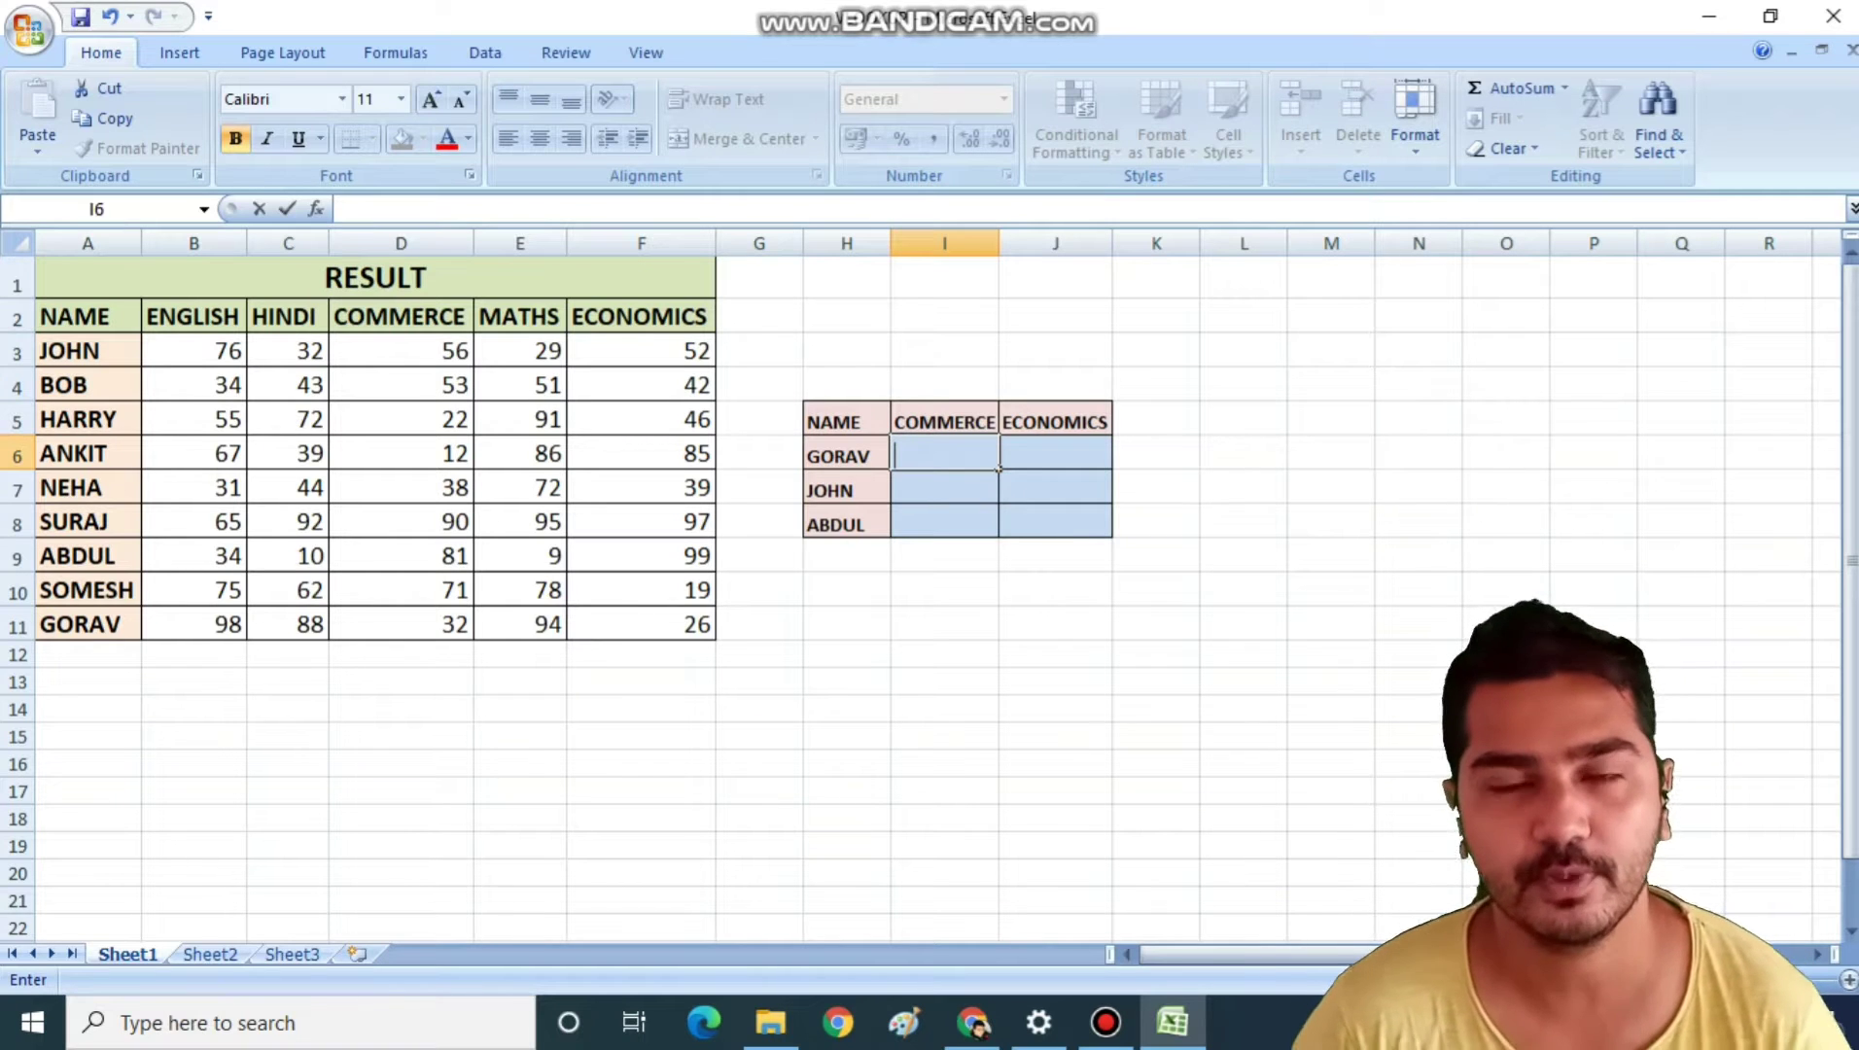
Step: Look over the RESULT table A1:F11 and the lookup names GORAV, JOHN and ABDUL
drag(88, 278, 713, 637)
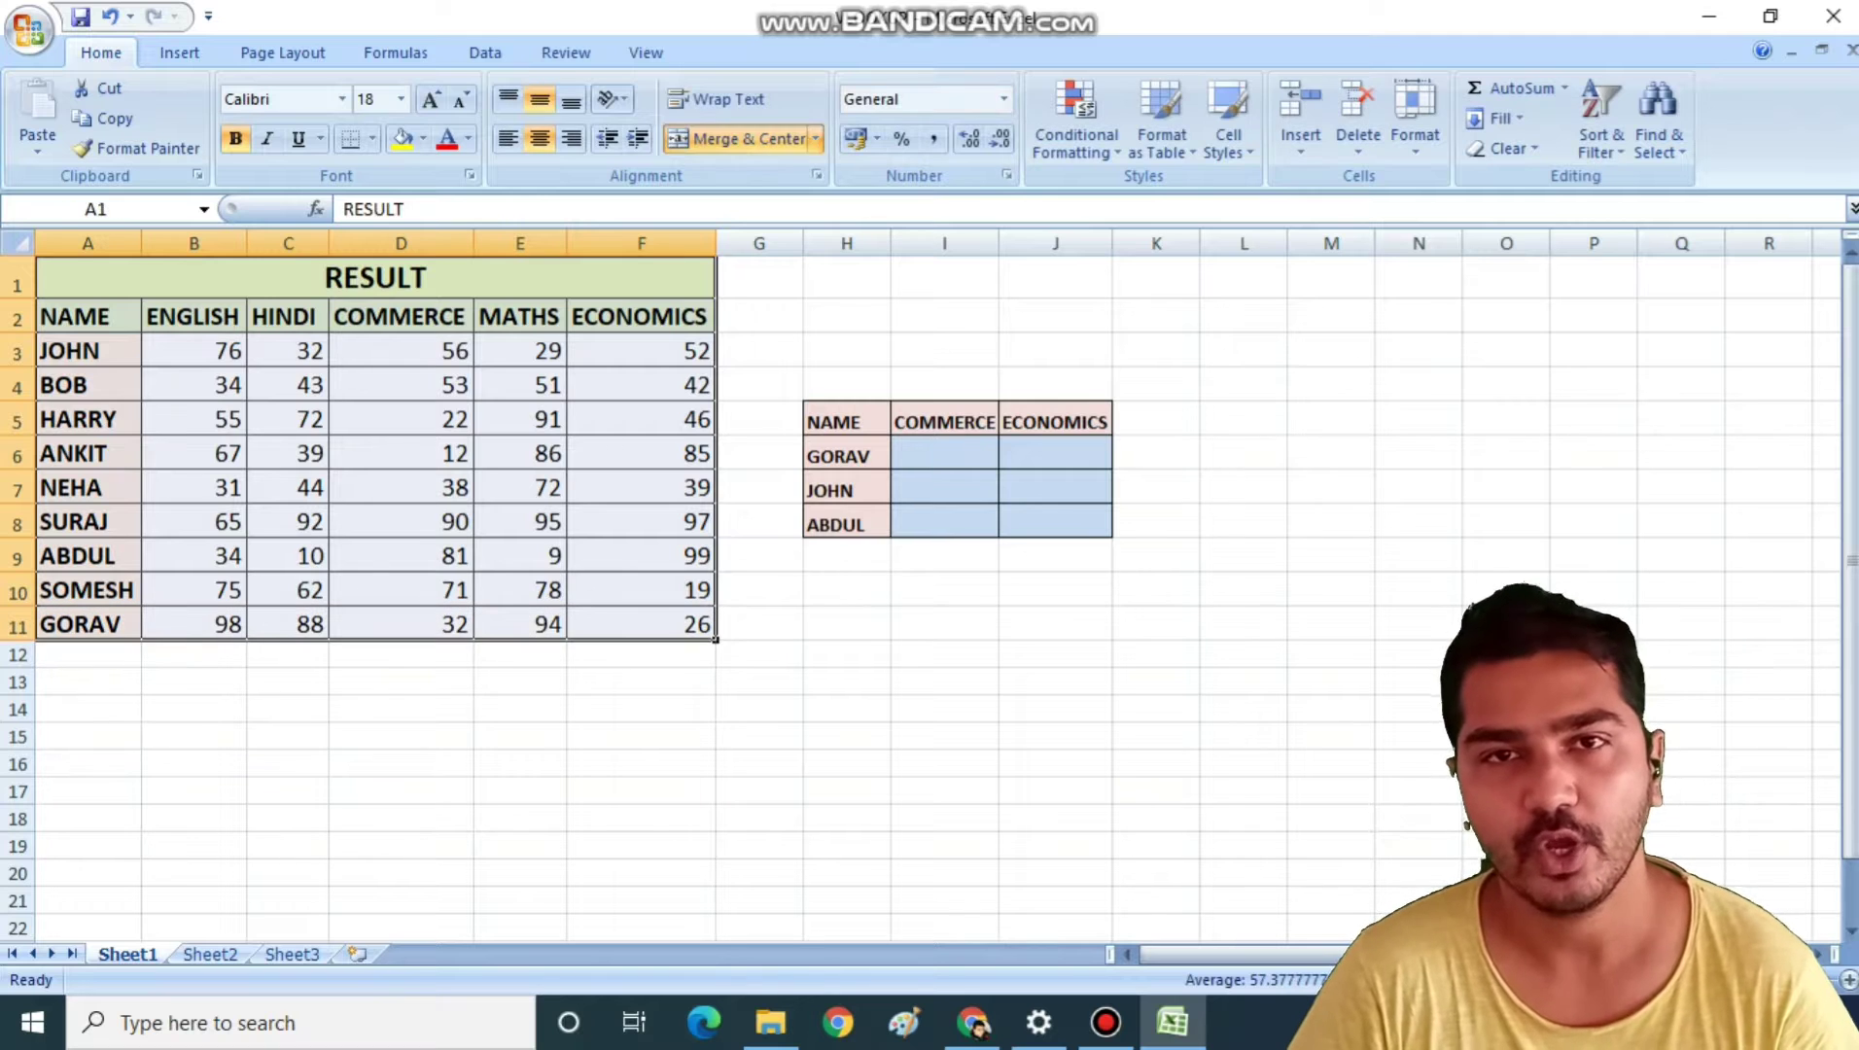
click(992, 465)
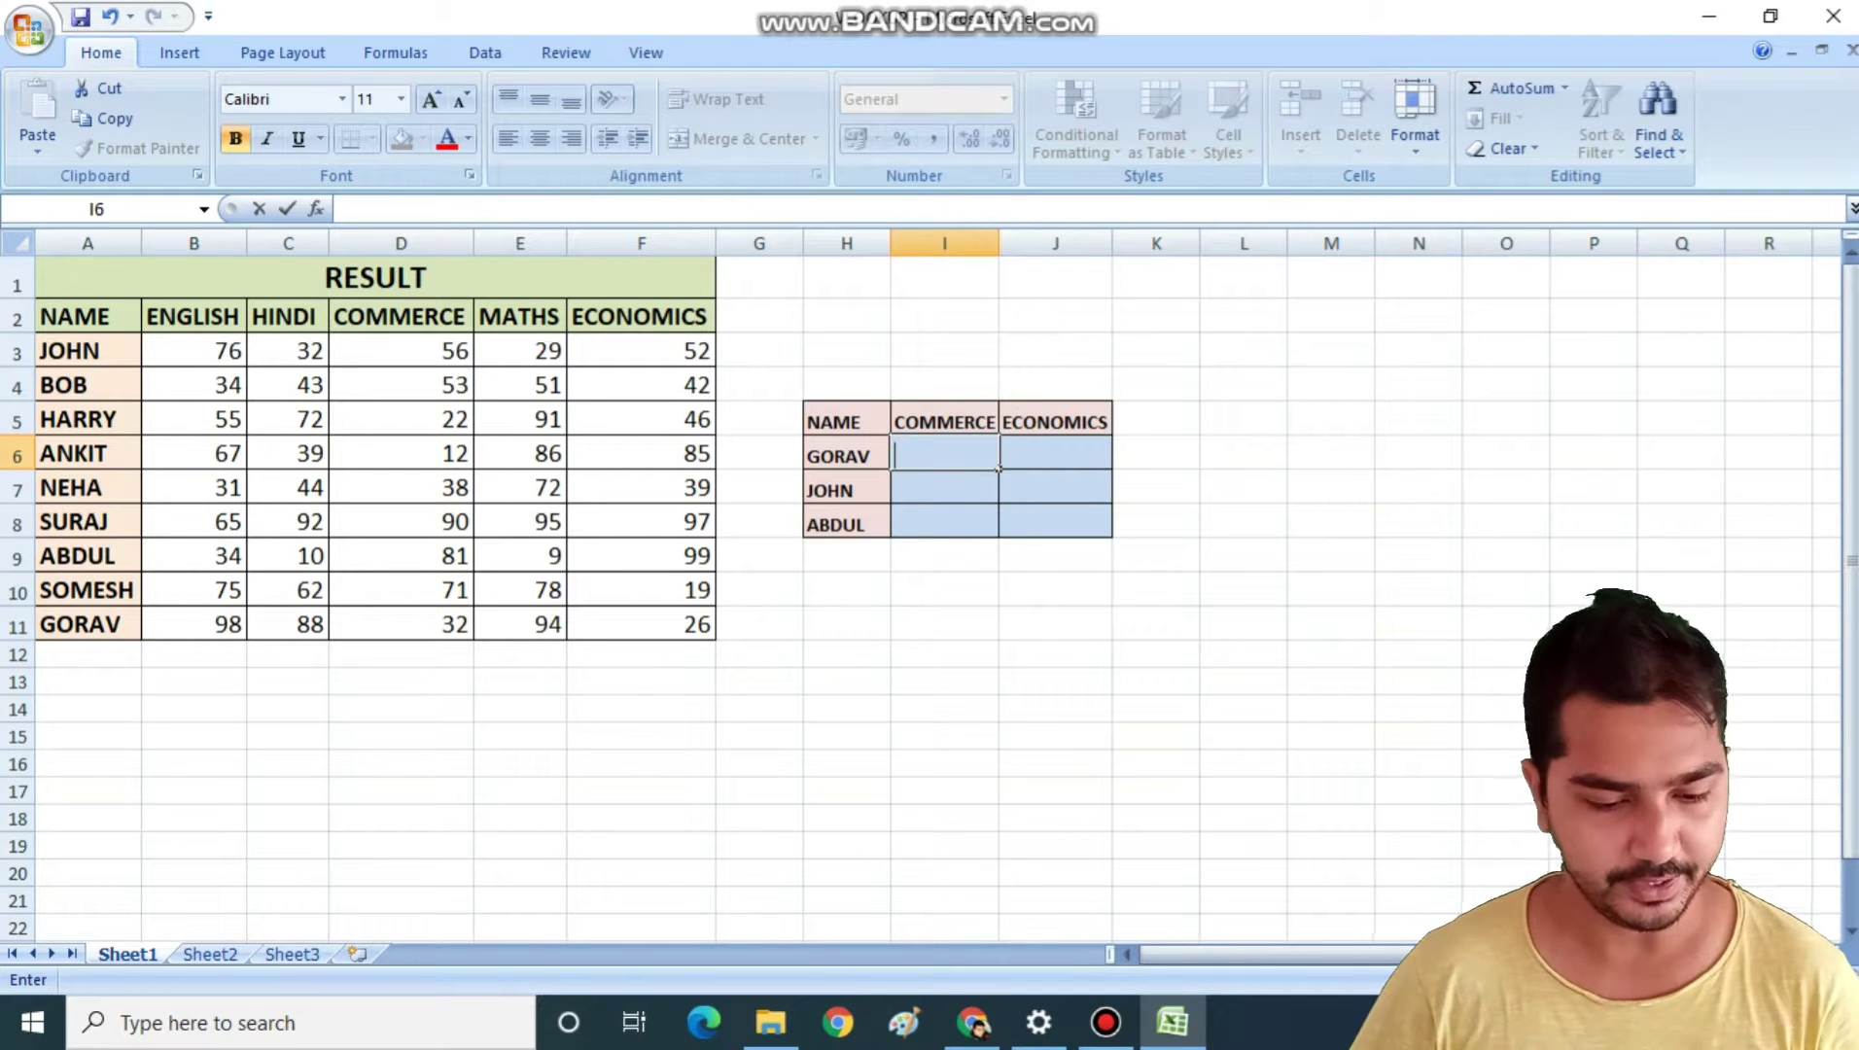
click(374, 277)
drag(375, 277, 680, 624)
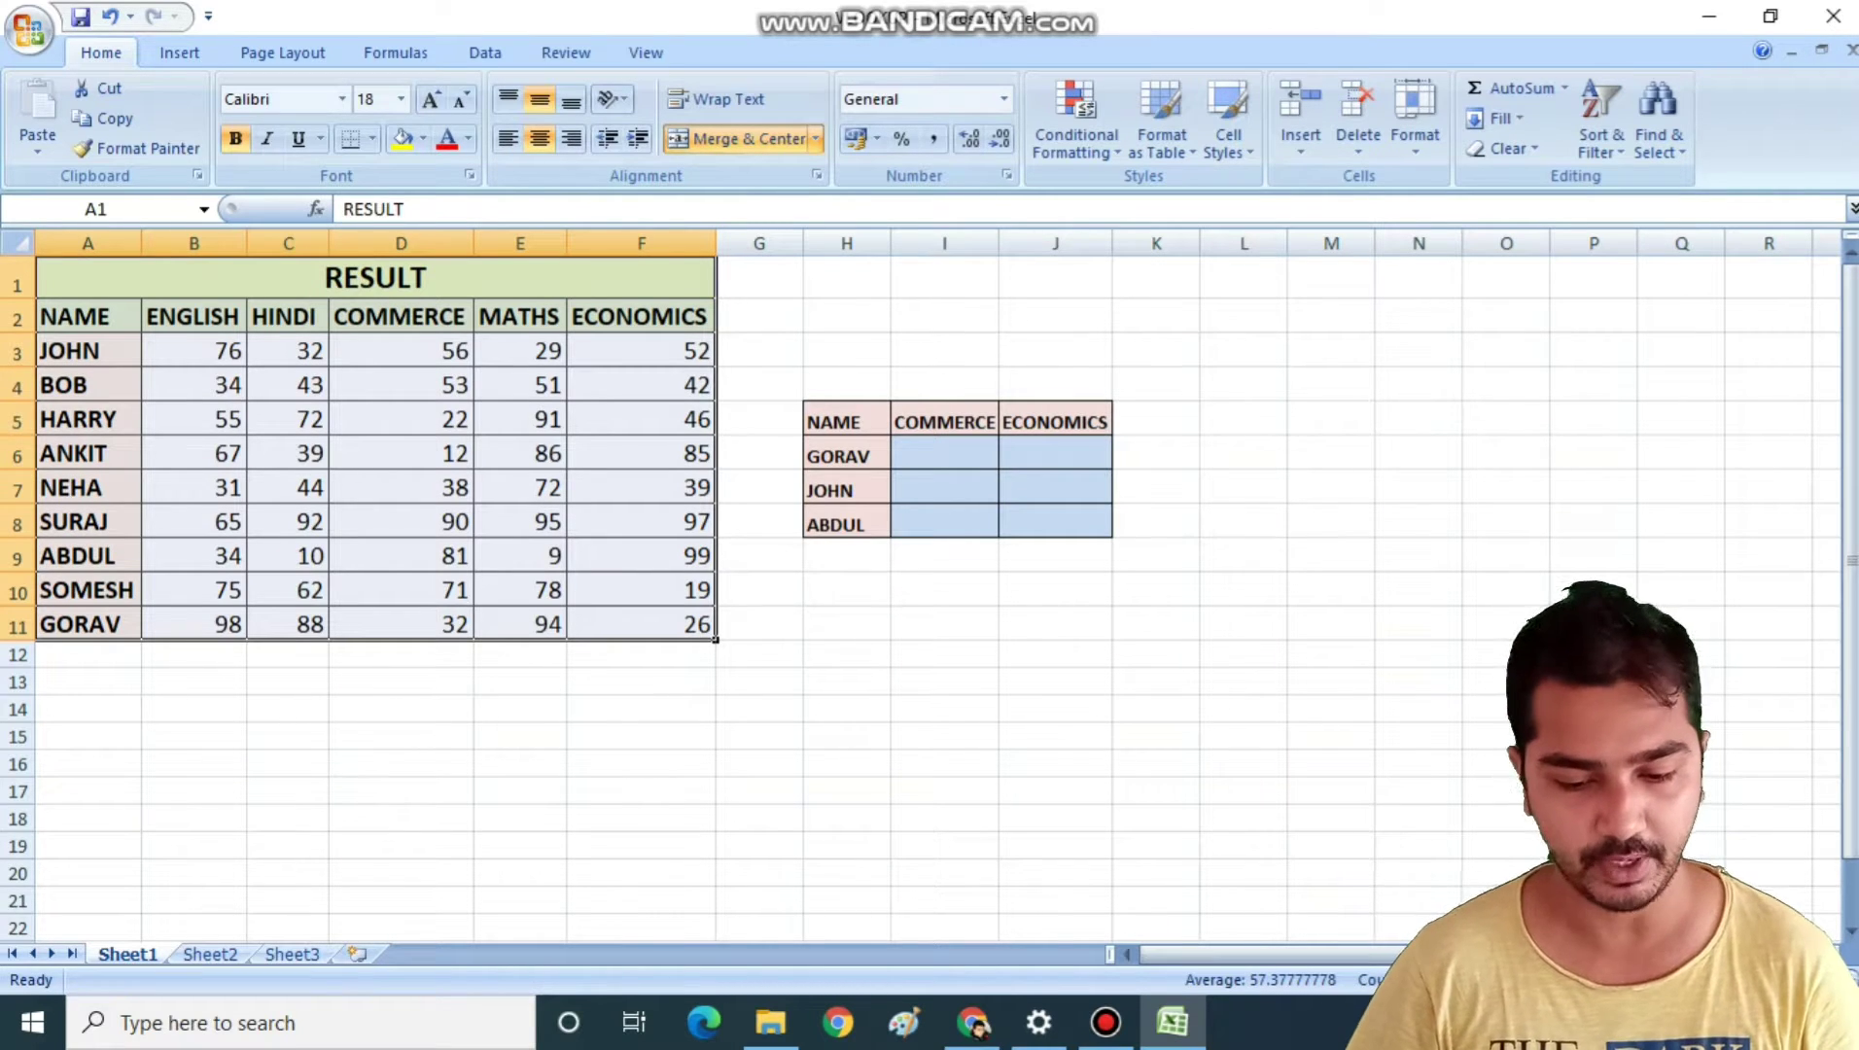
click(886, 465)
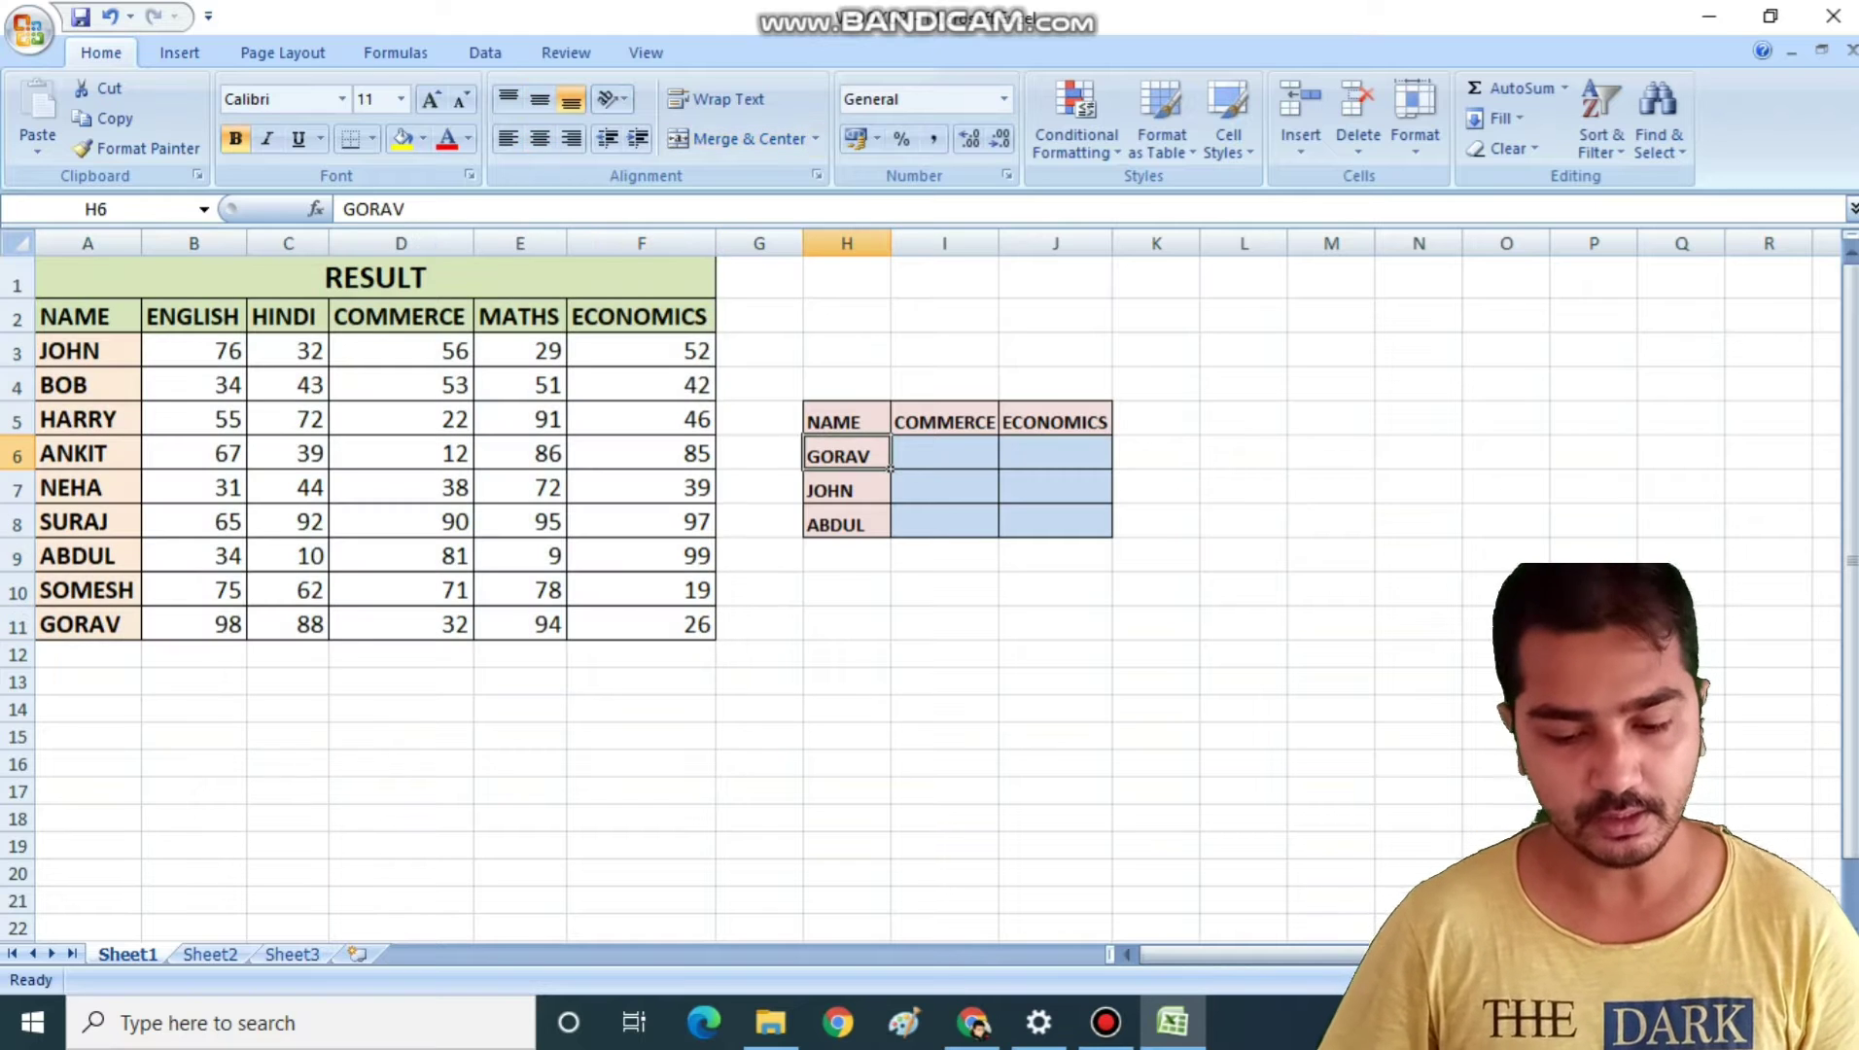
drag(890, 468, 890, 537)
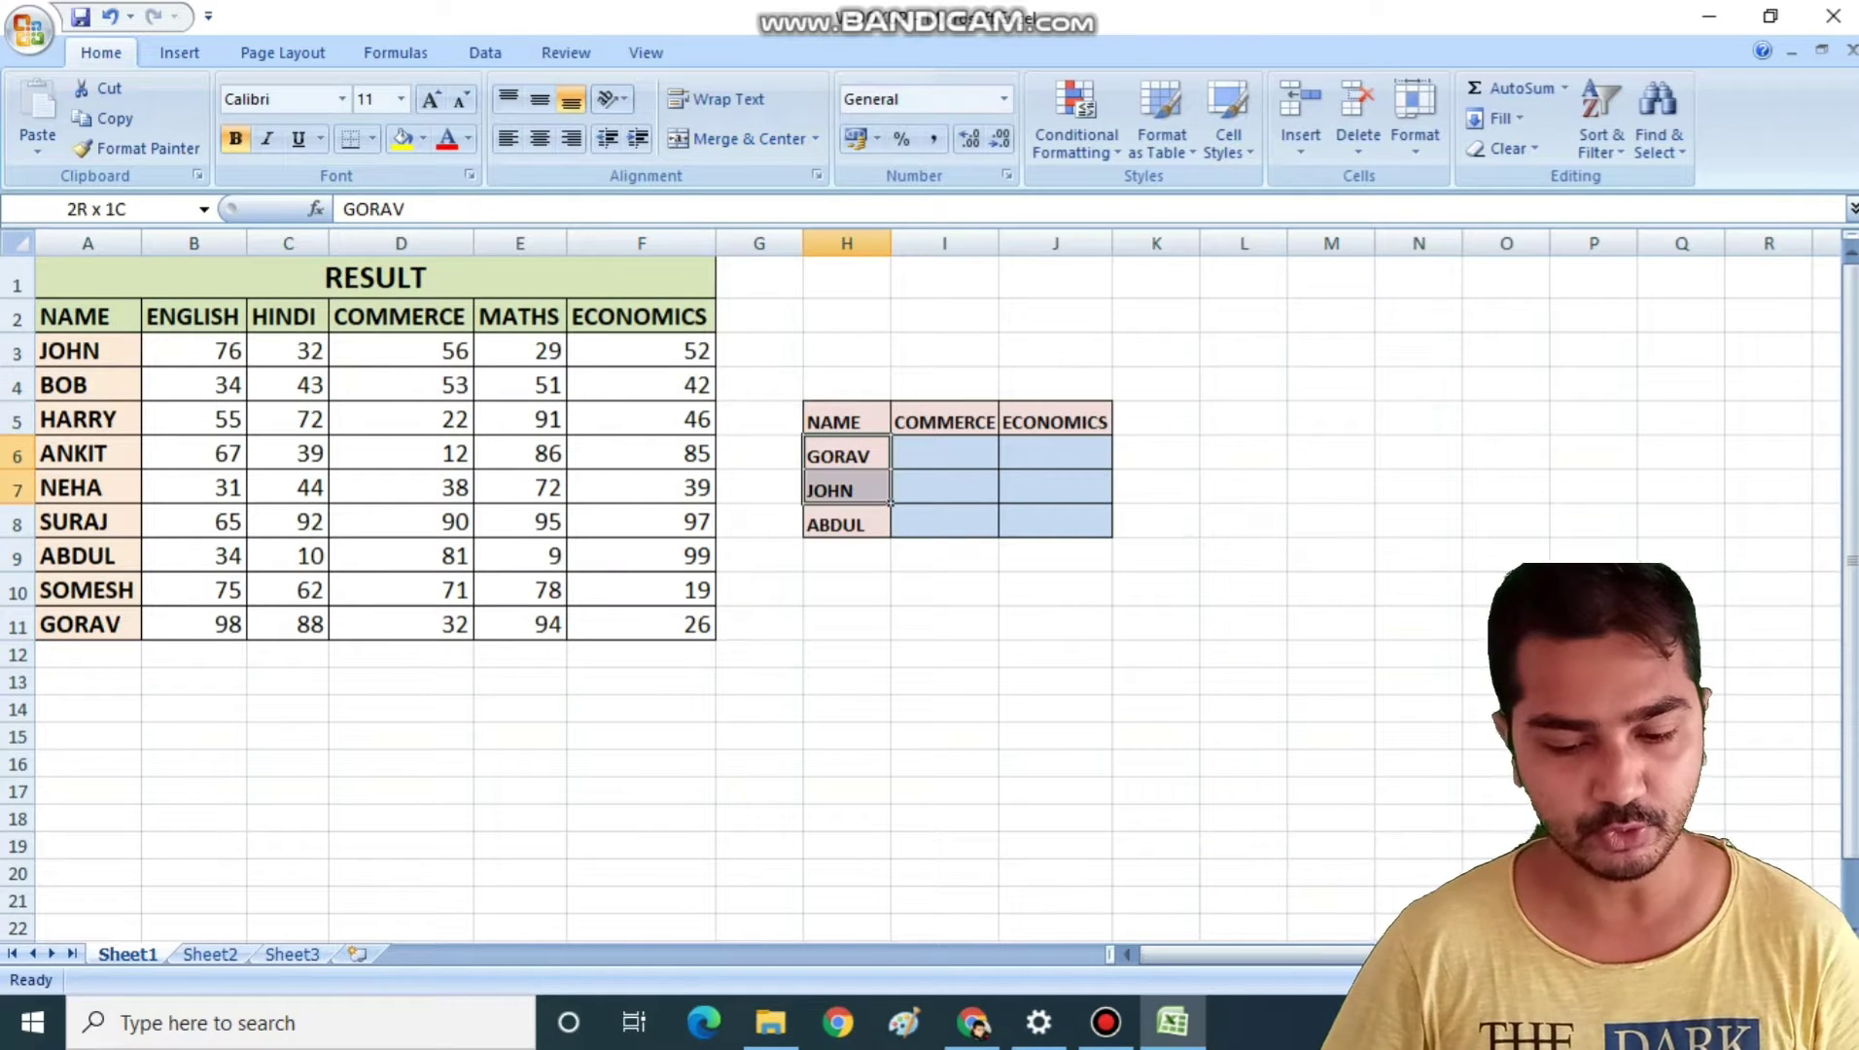
click(995, 465)
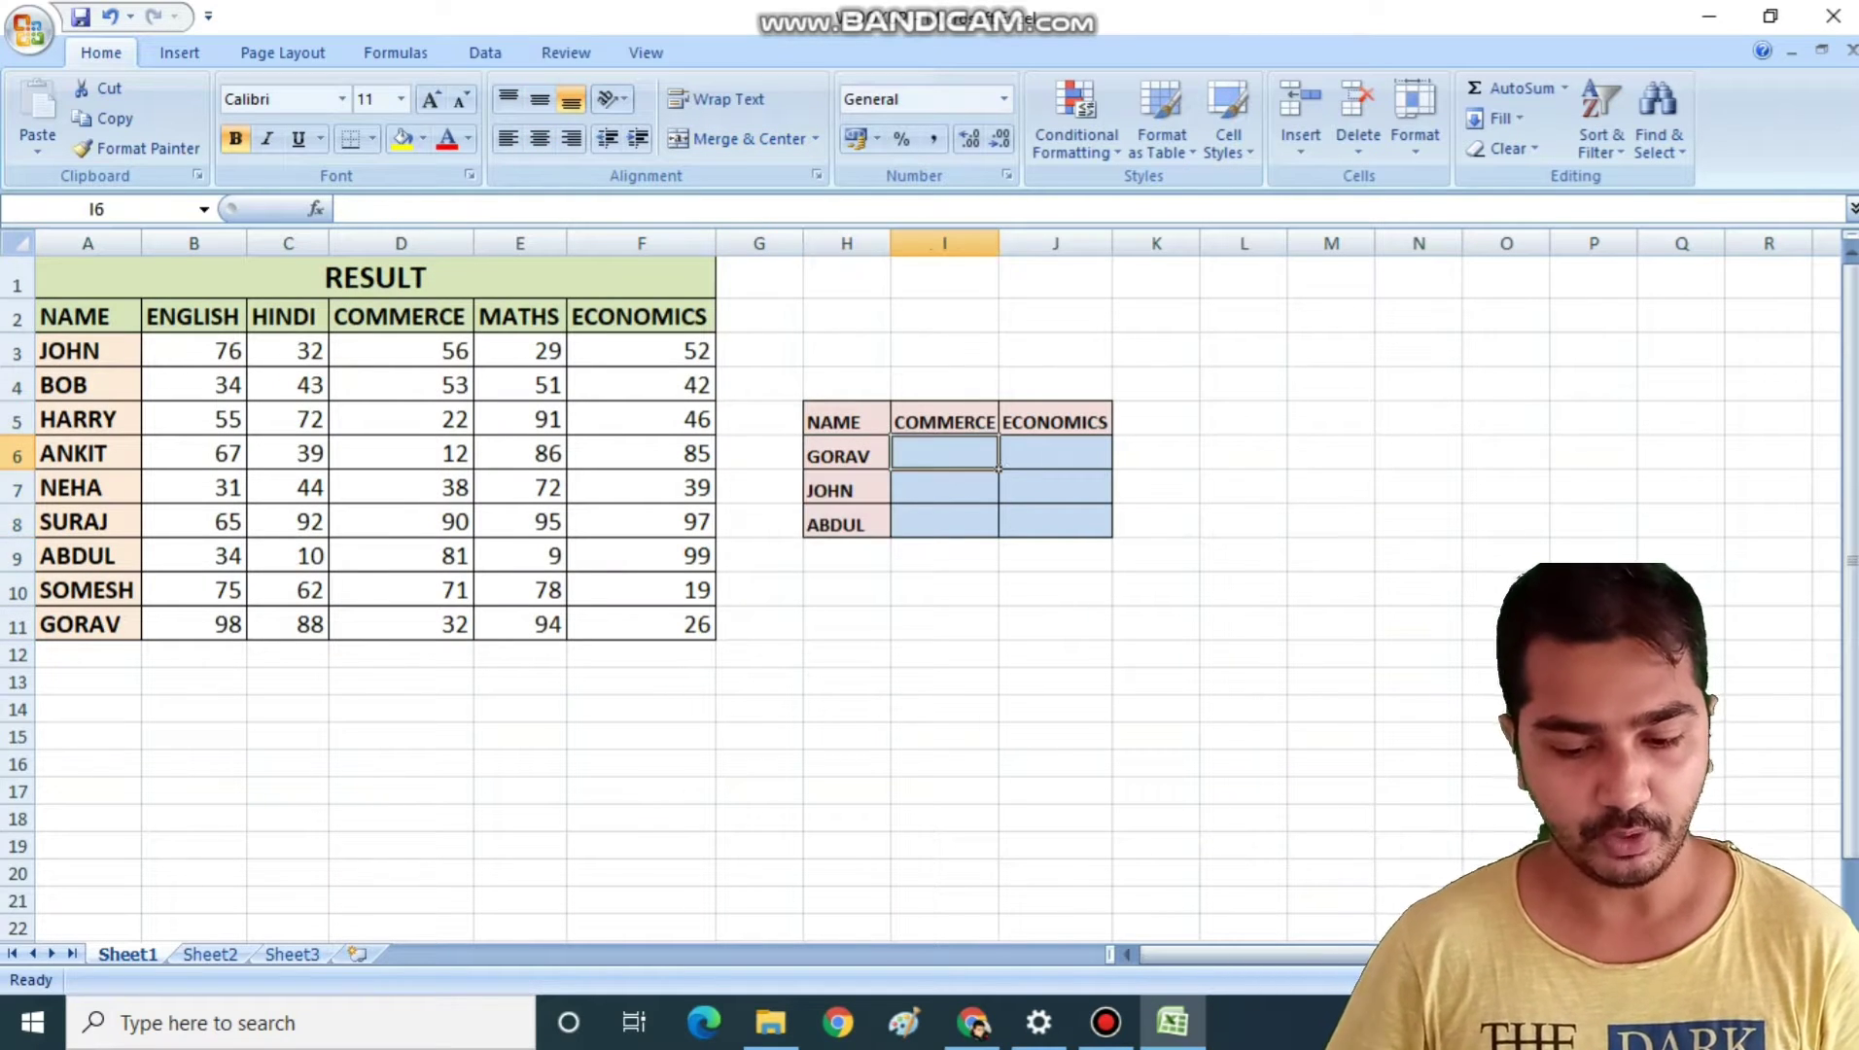
drag(194, 317, 716, 332)
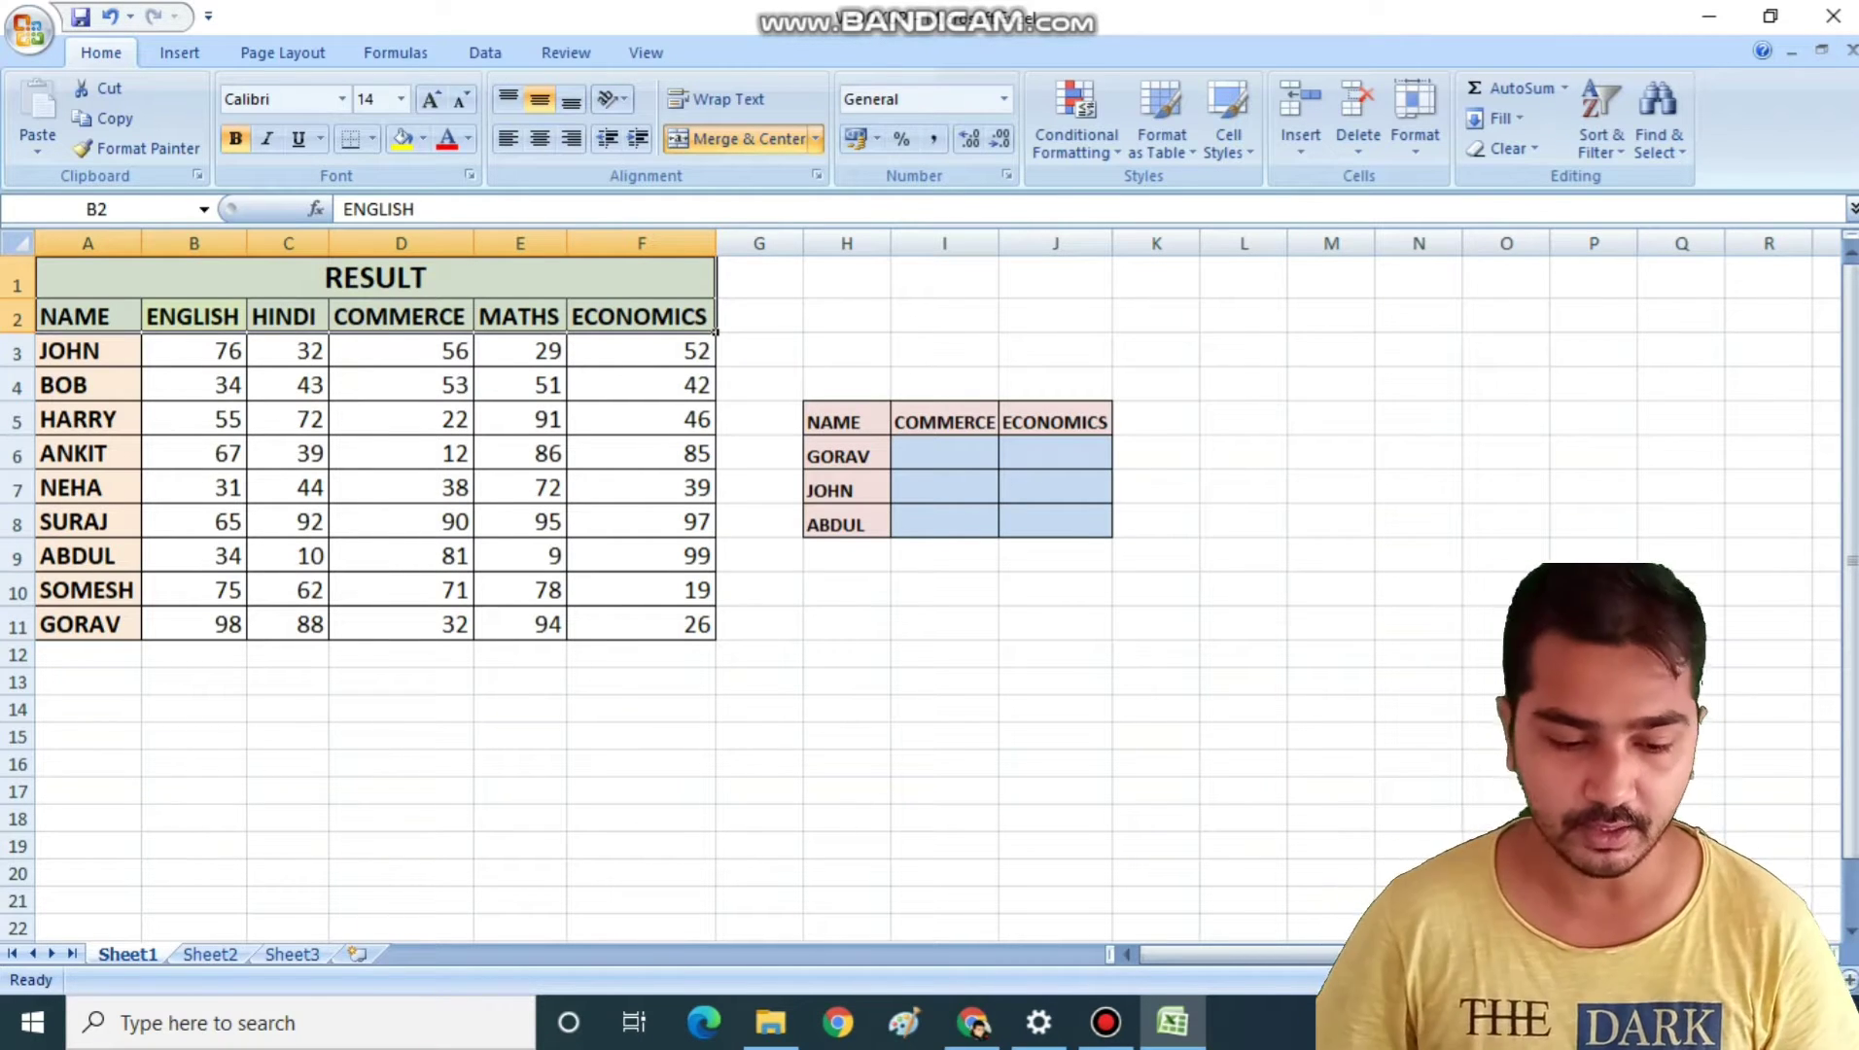
mouse_move(146, 331)
mouse_down()
mouse_move(234, 340)
mouse_move(145, 333)
mouse_up()
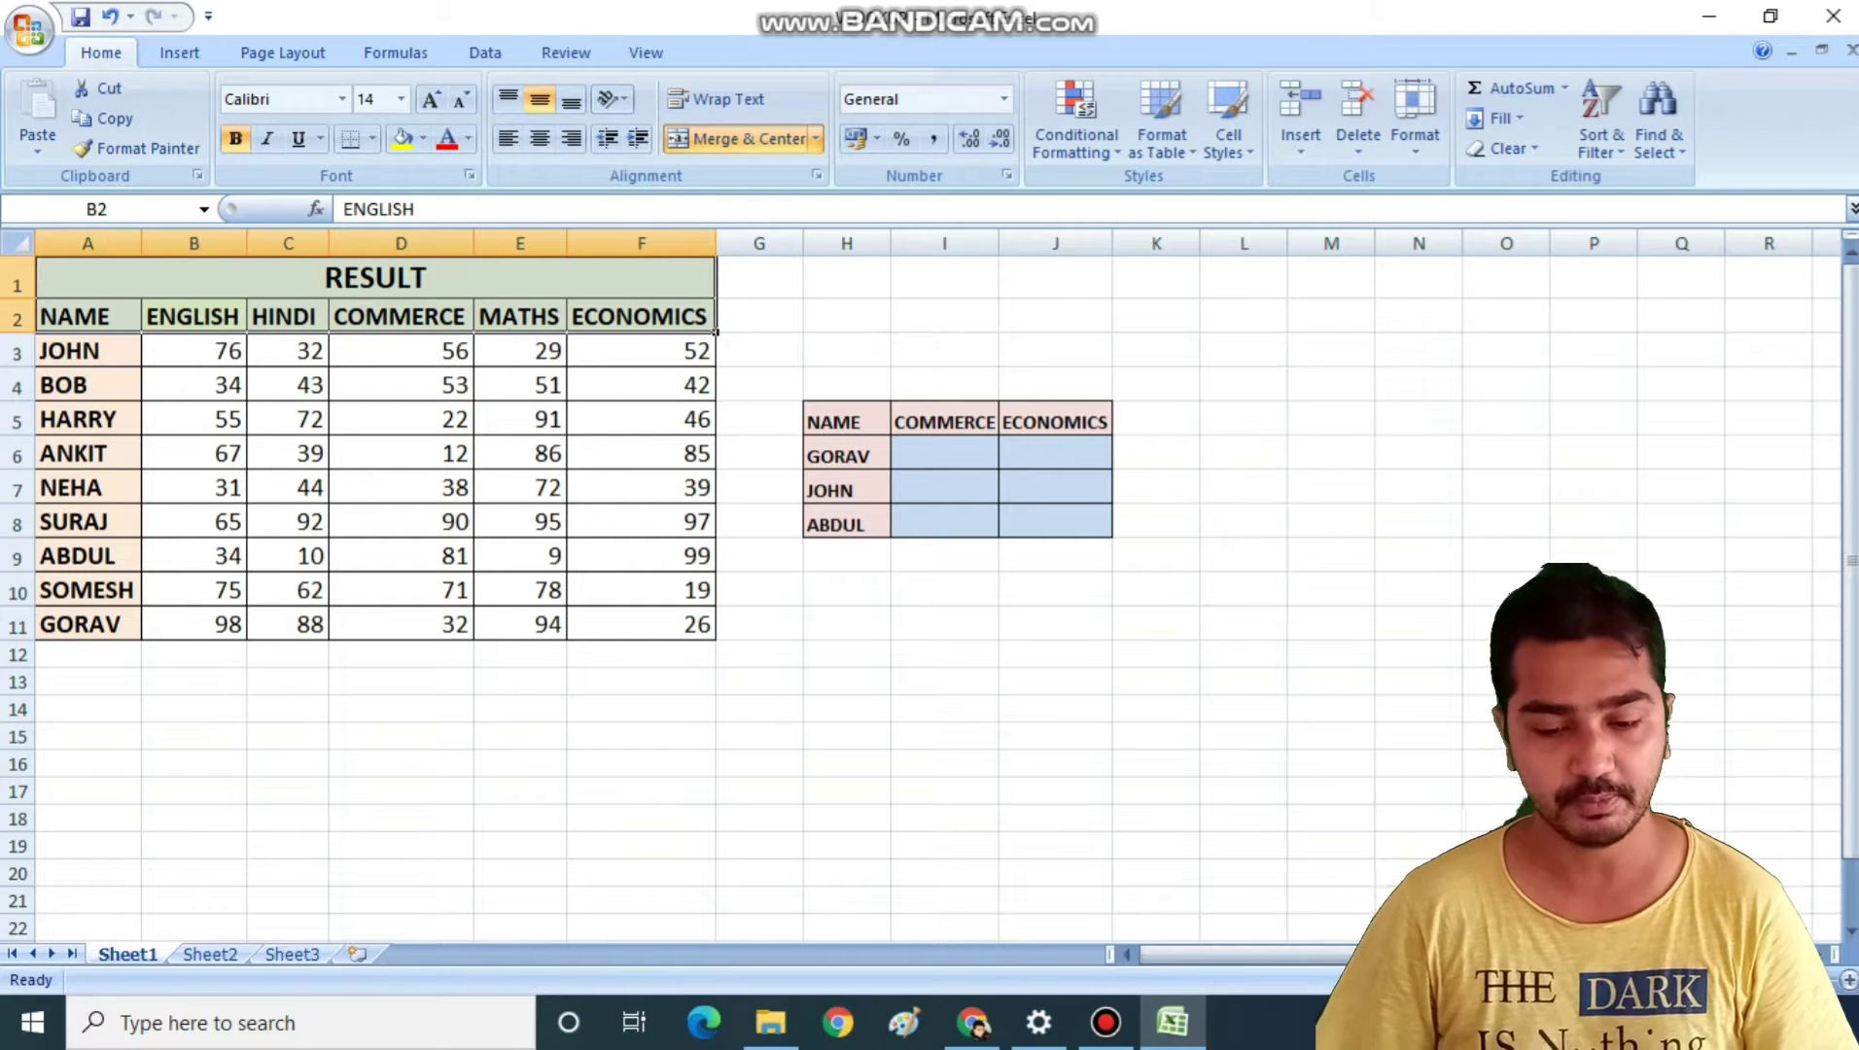
Step: Start =VLOOKUP(H6, in GORAV's COMMERCE cell I6
click(993, 465)
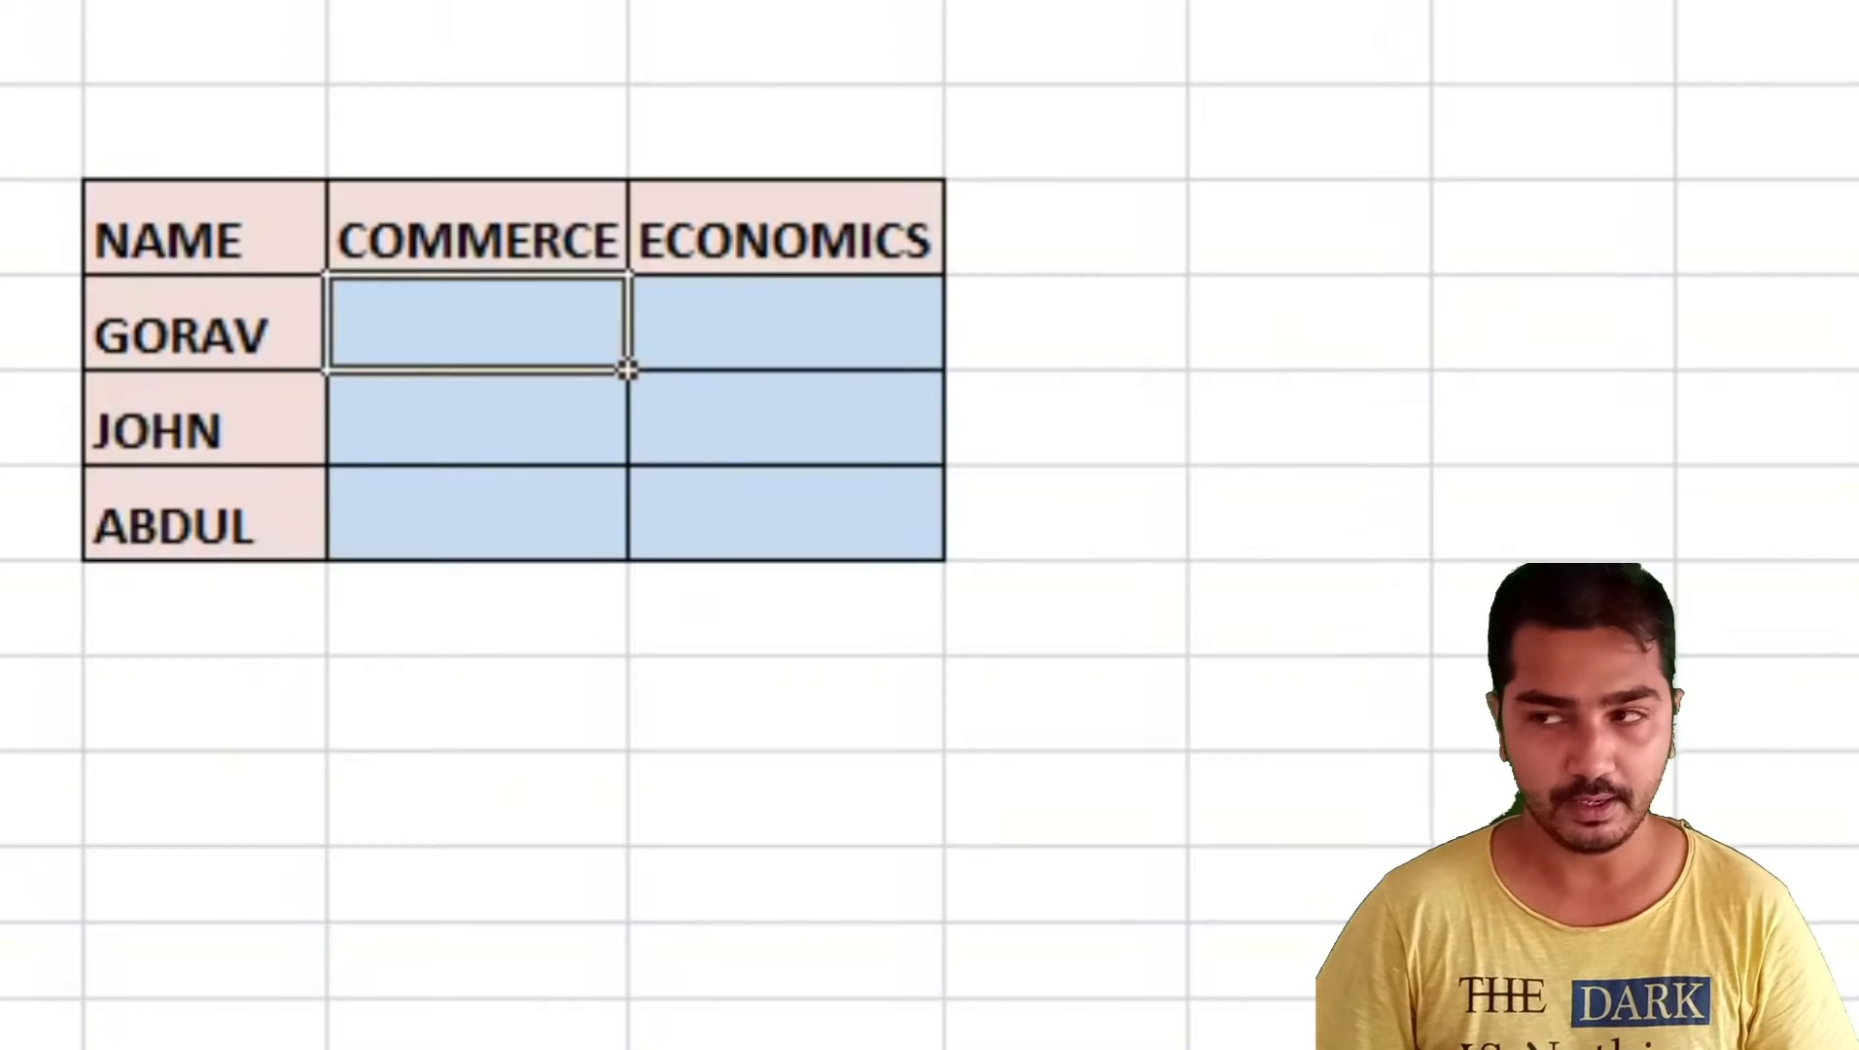
text(=)
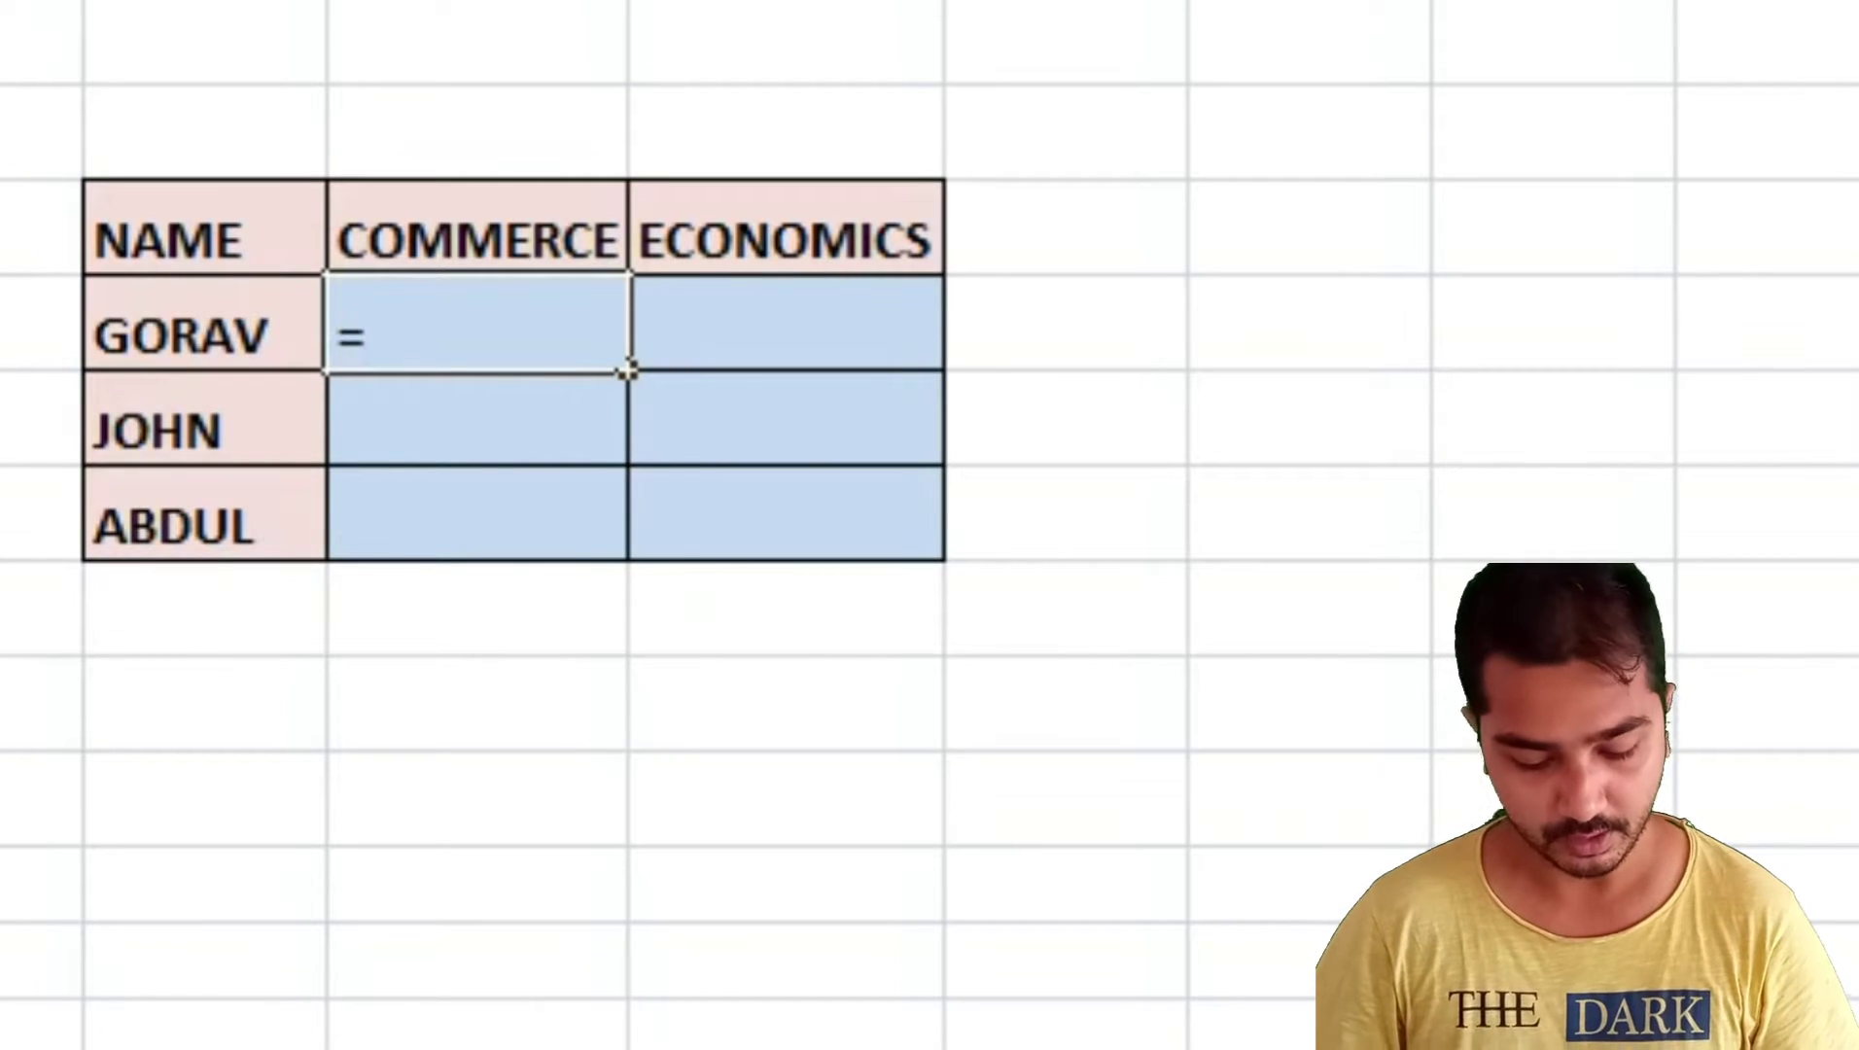
text(vloo)
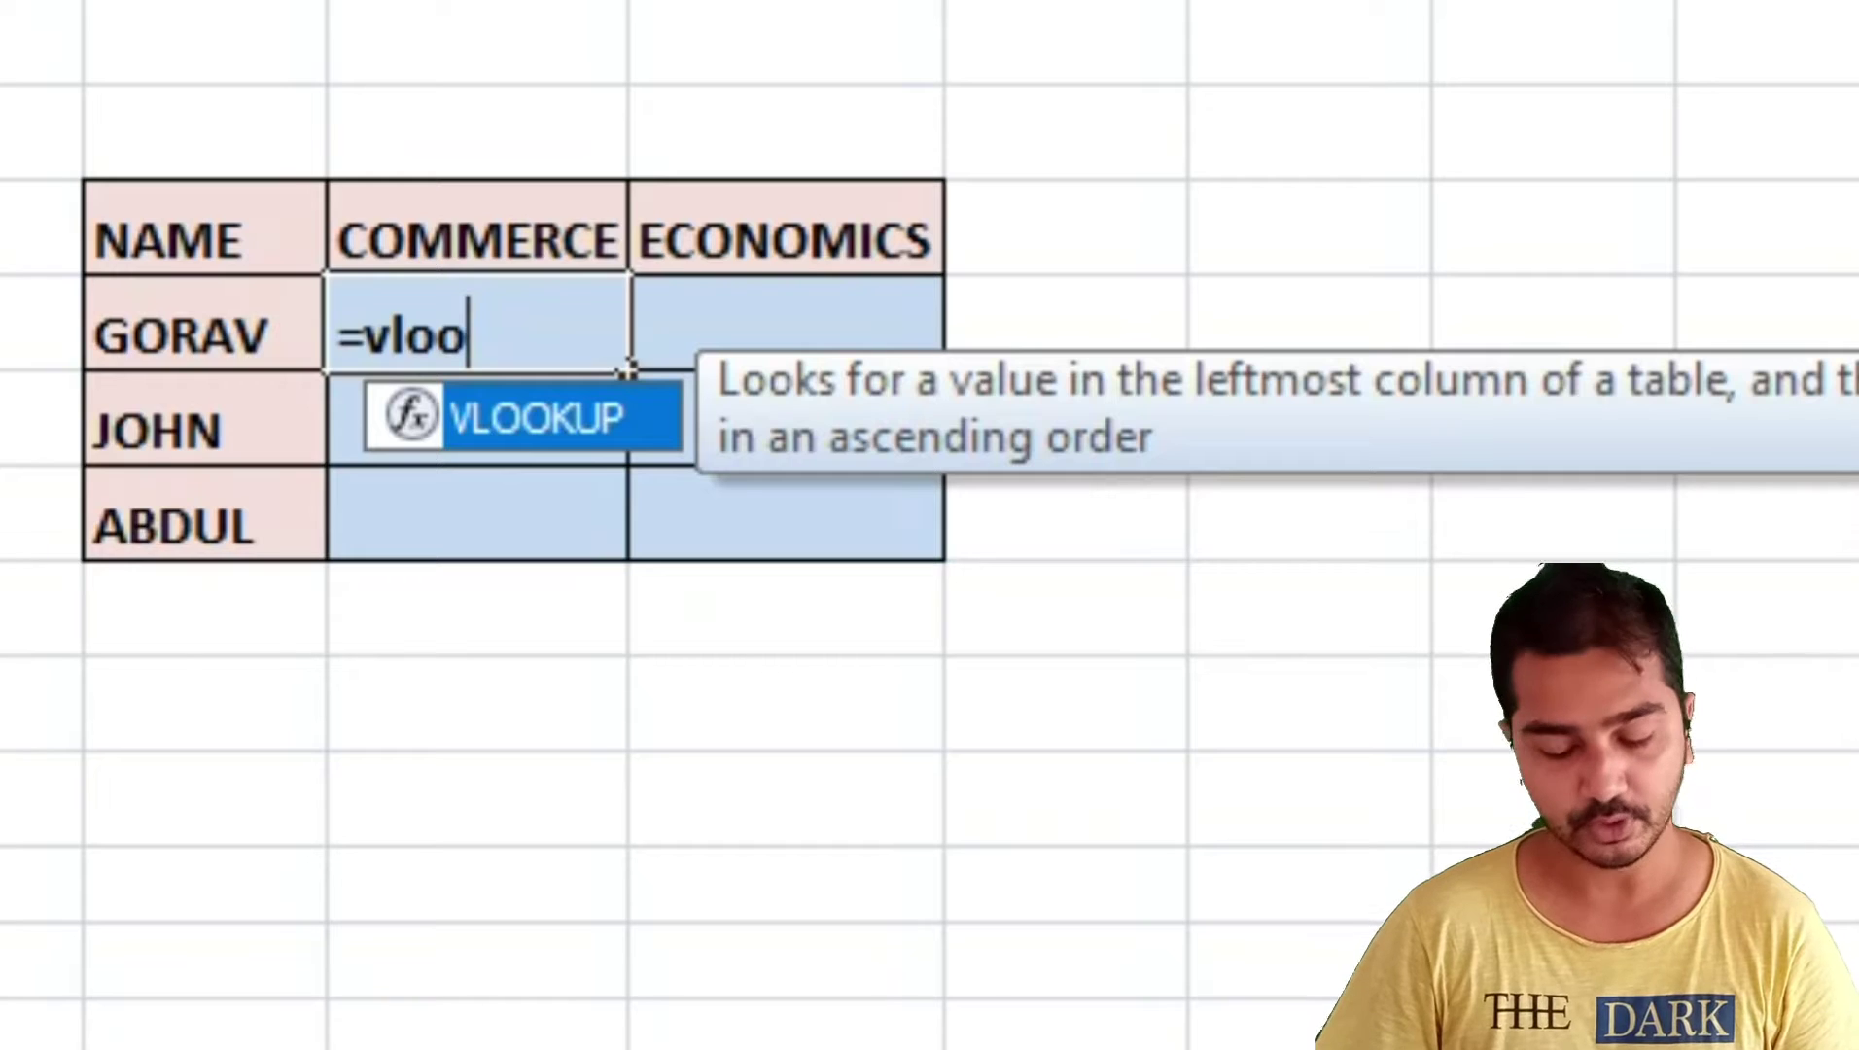
key(Tab)
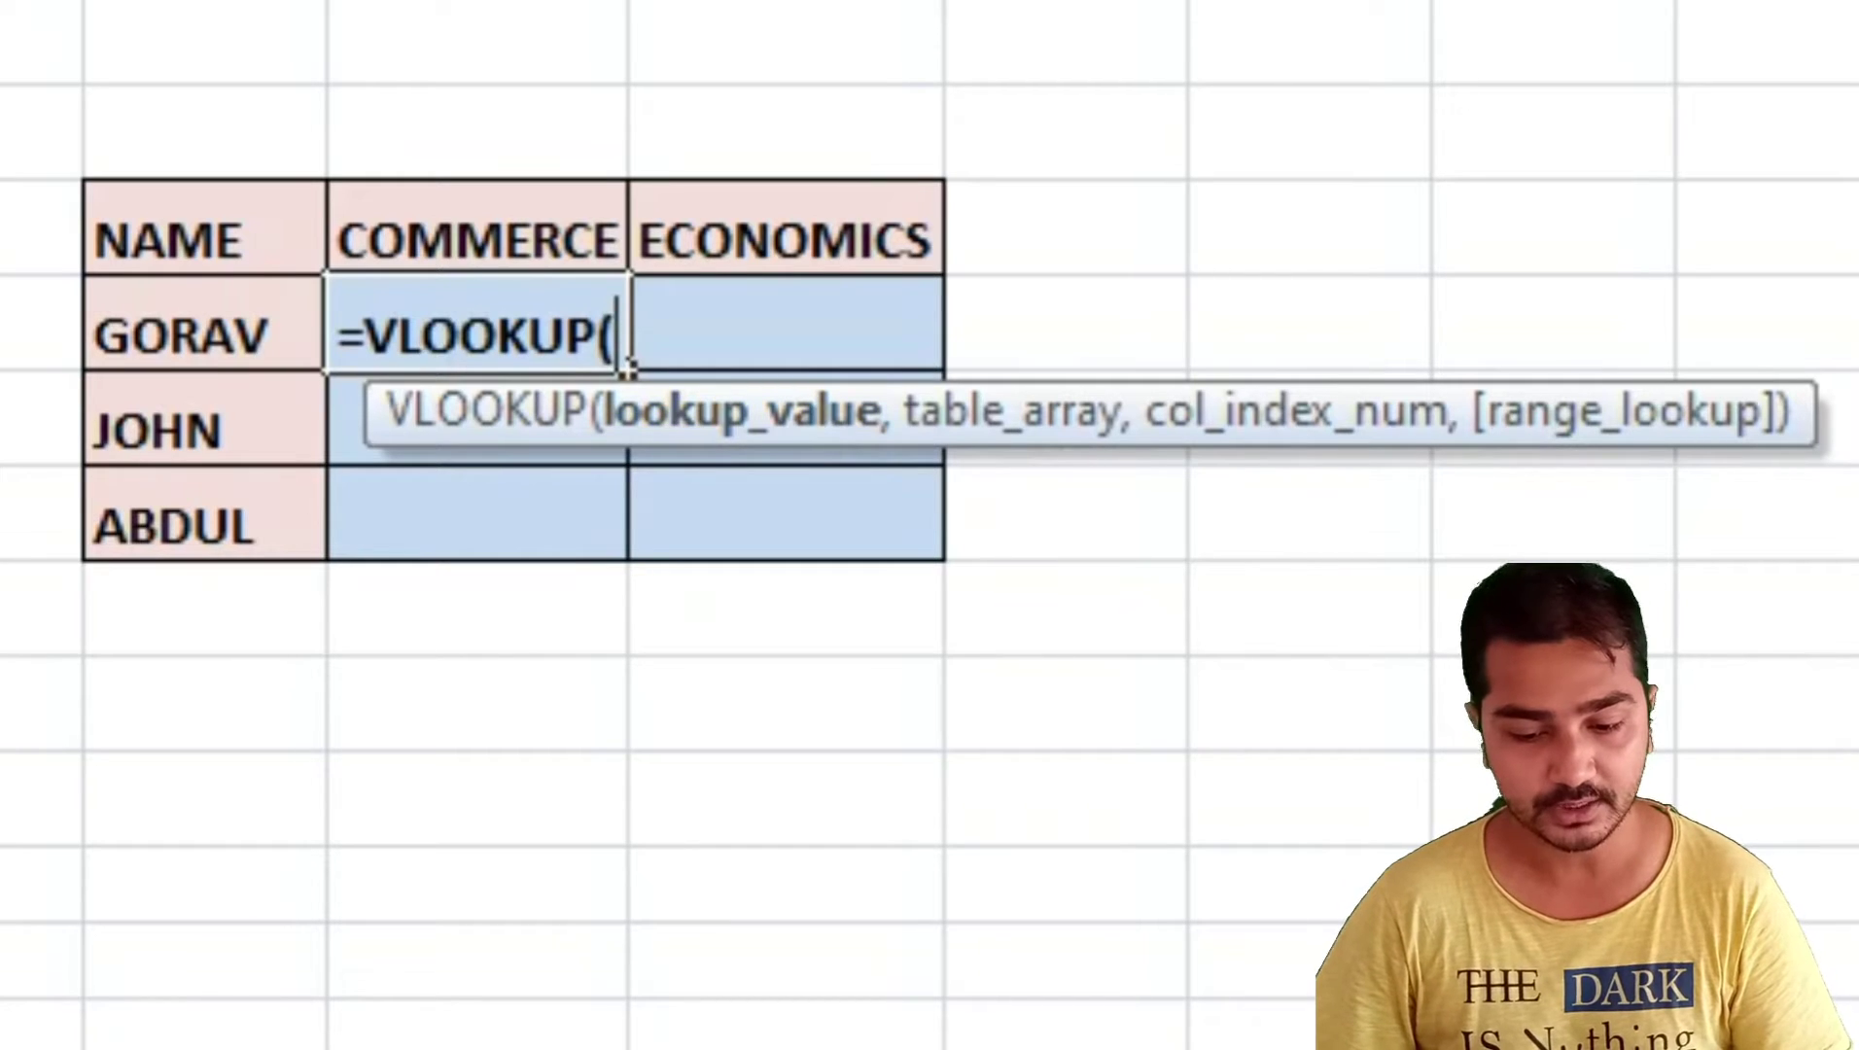
key(Left)
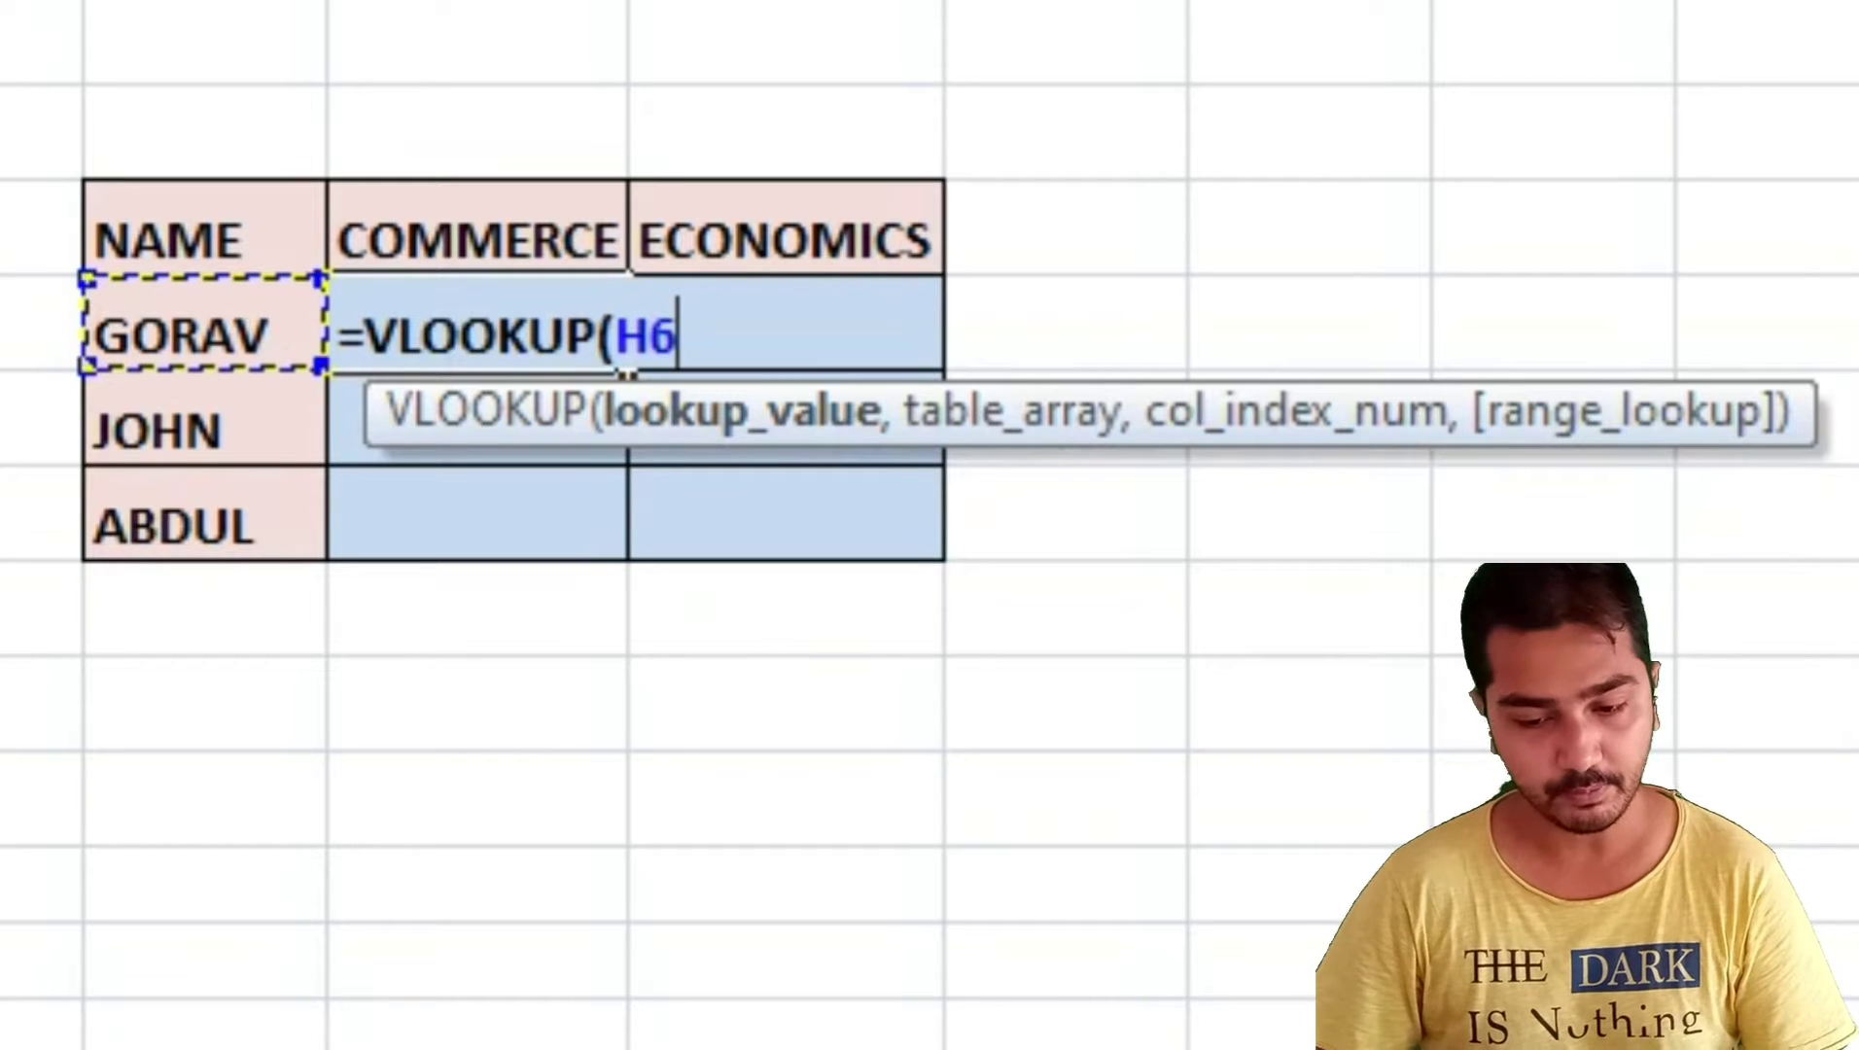
text(,)
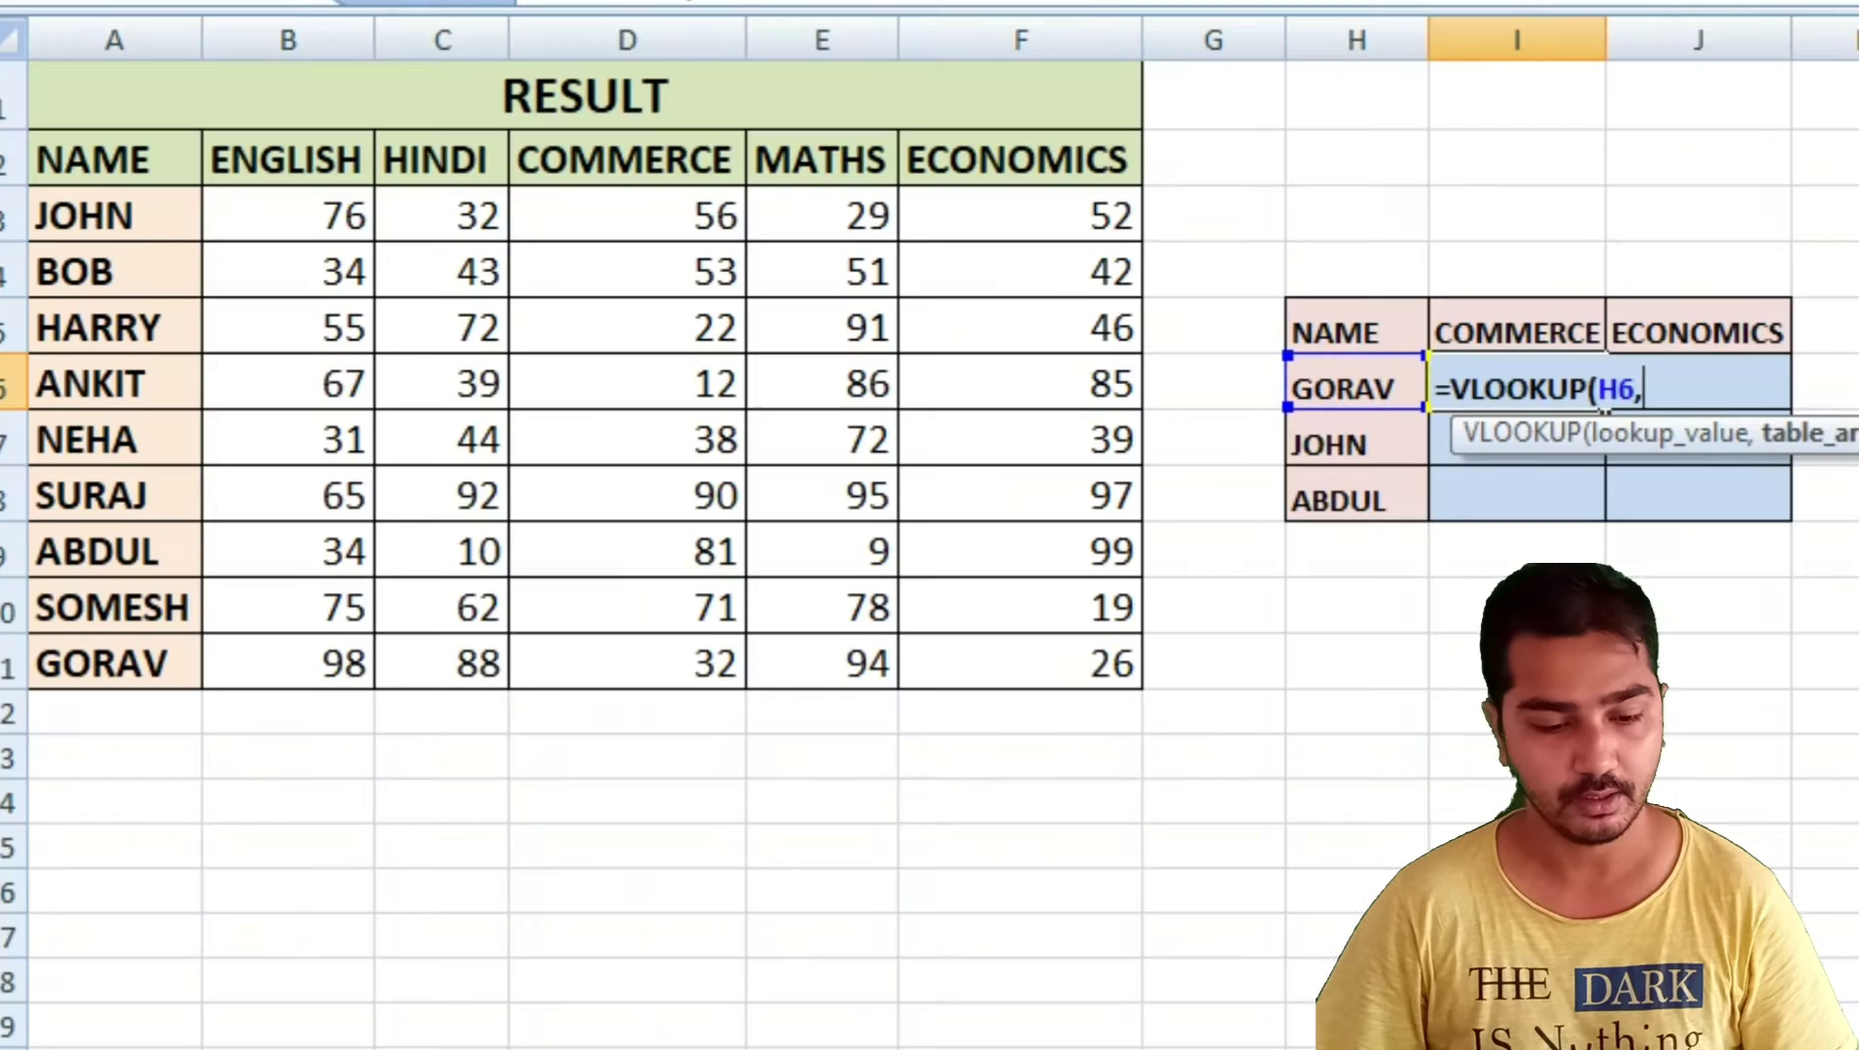
Step: Complete GORAV's COMMERCE formula as =VLOOKUP(H6,A3:F11,4,0), returning 32
mouse_move(107, 218)
mouse_down()
mouse_move(365, 238)
mouse_move(511, 350)
mouse_move(895, 413)
mouse_move(1138, 622)
mouse_move(1138, 680)
mouse_up()
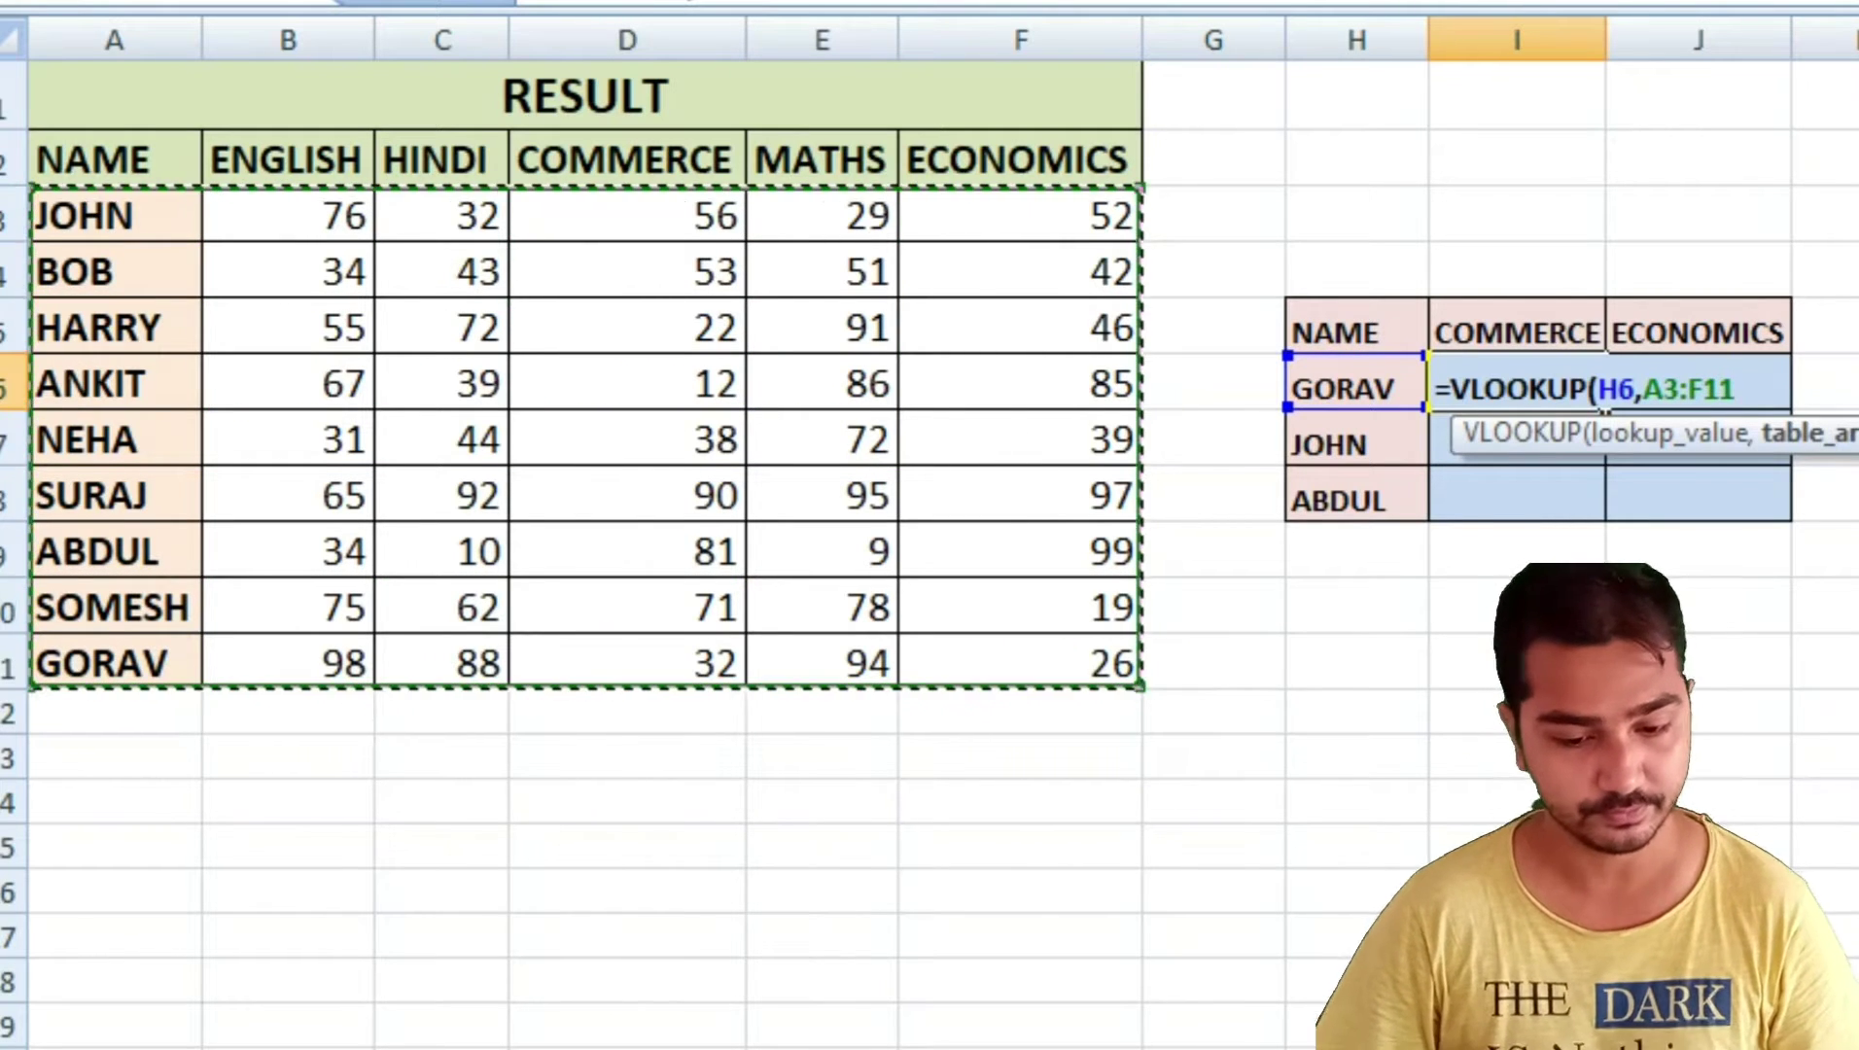
text(,)
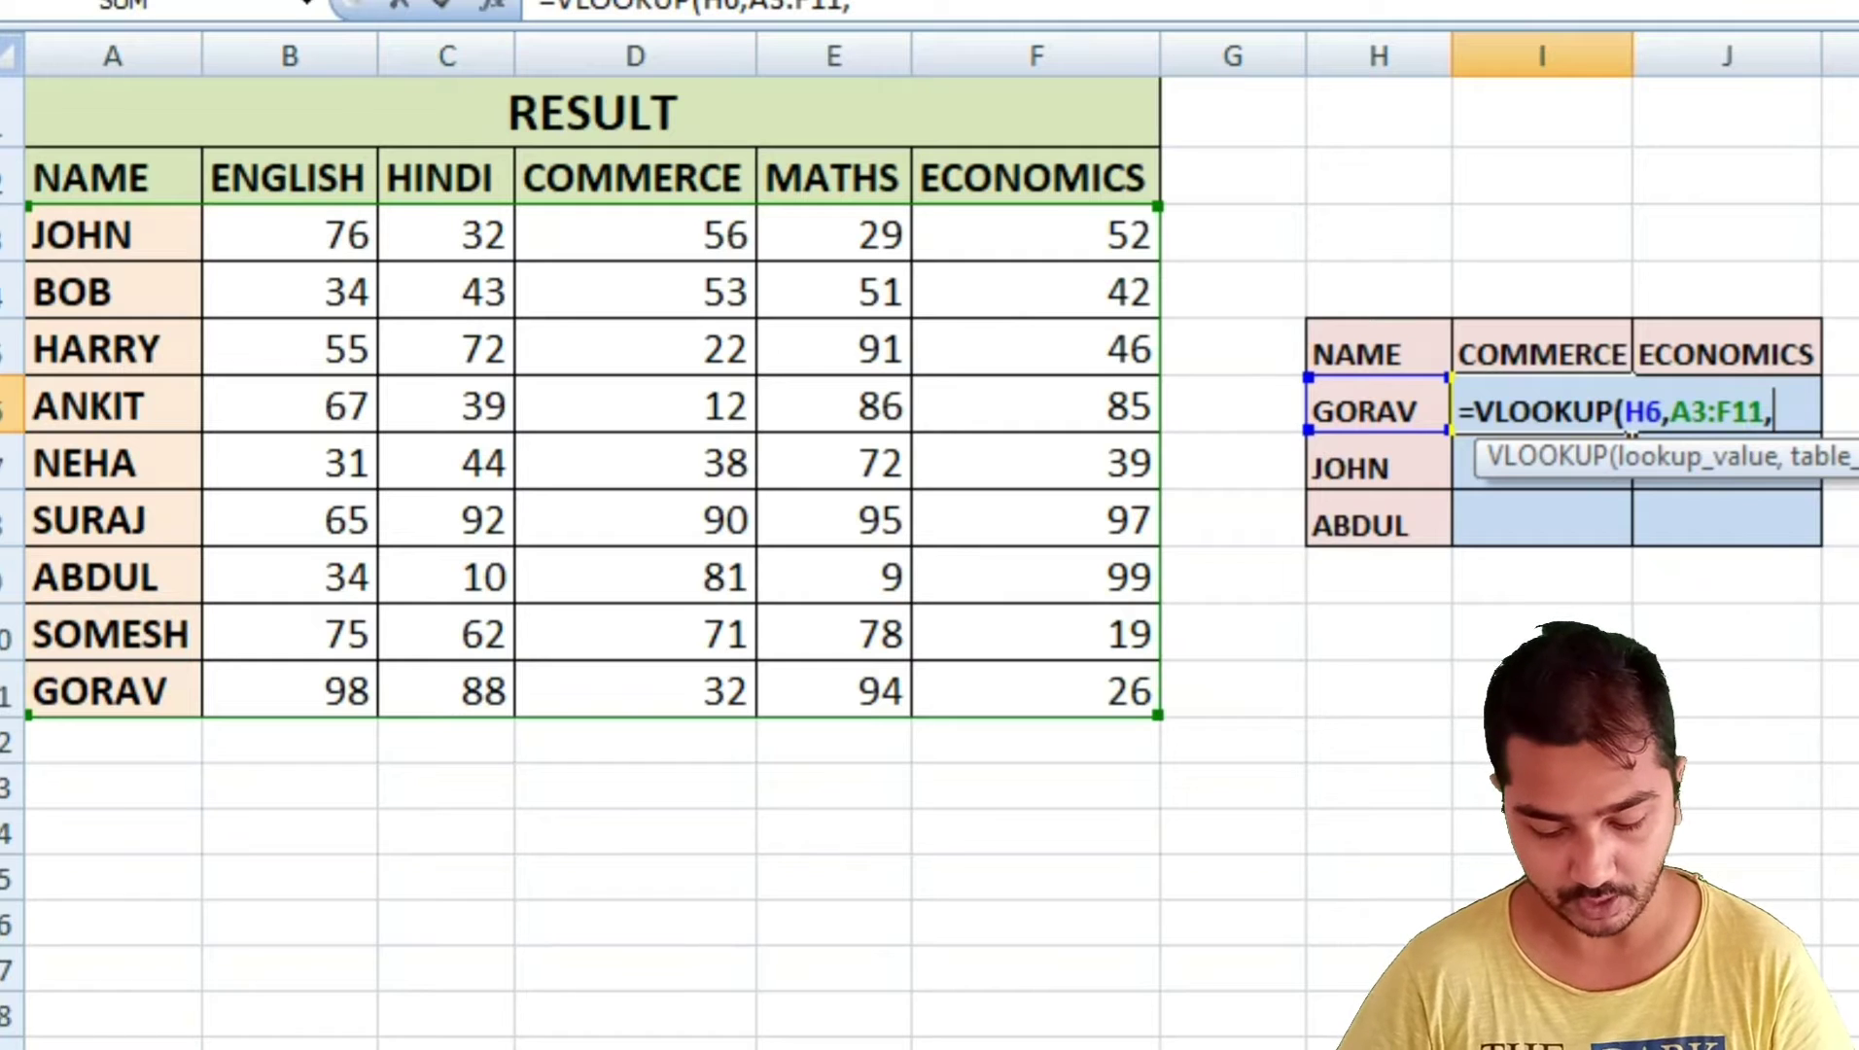
text(4)
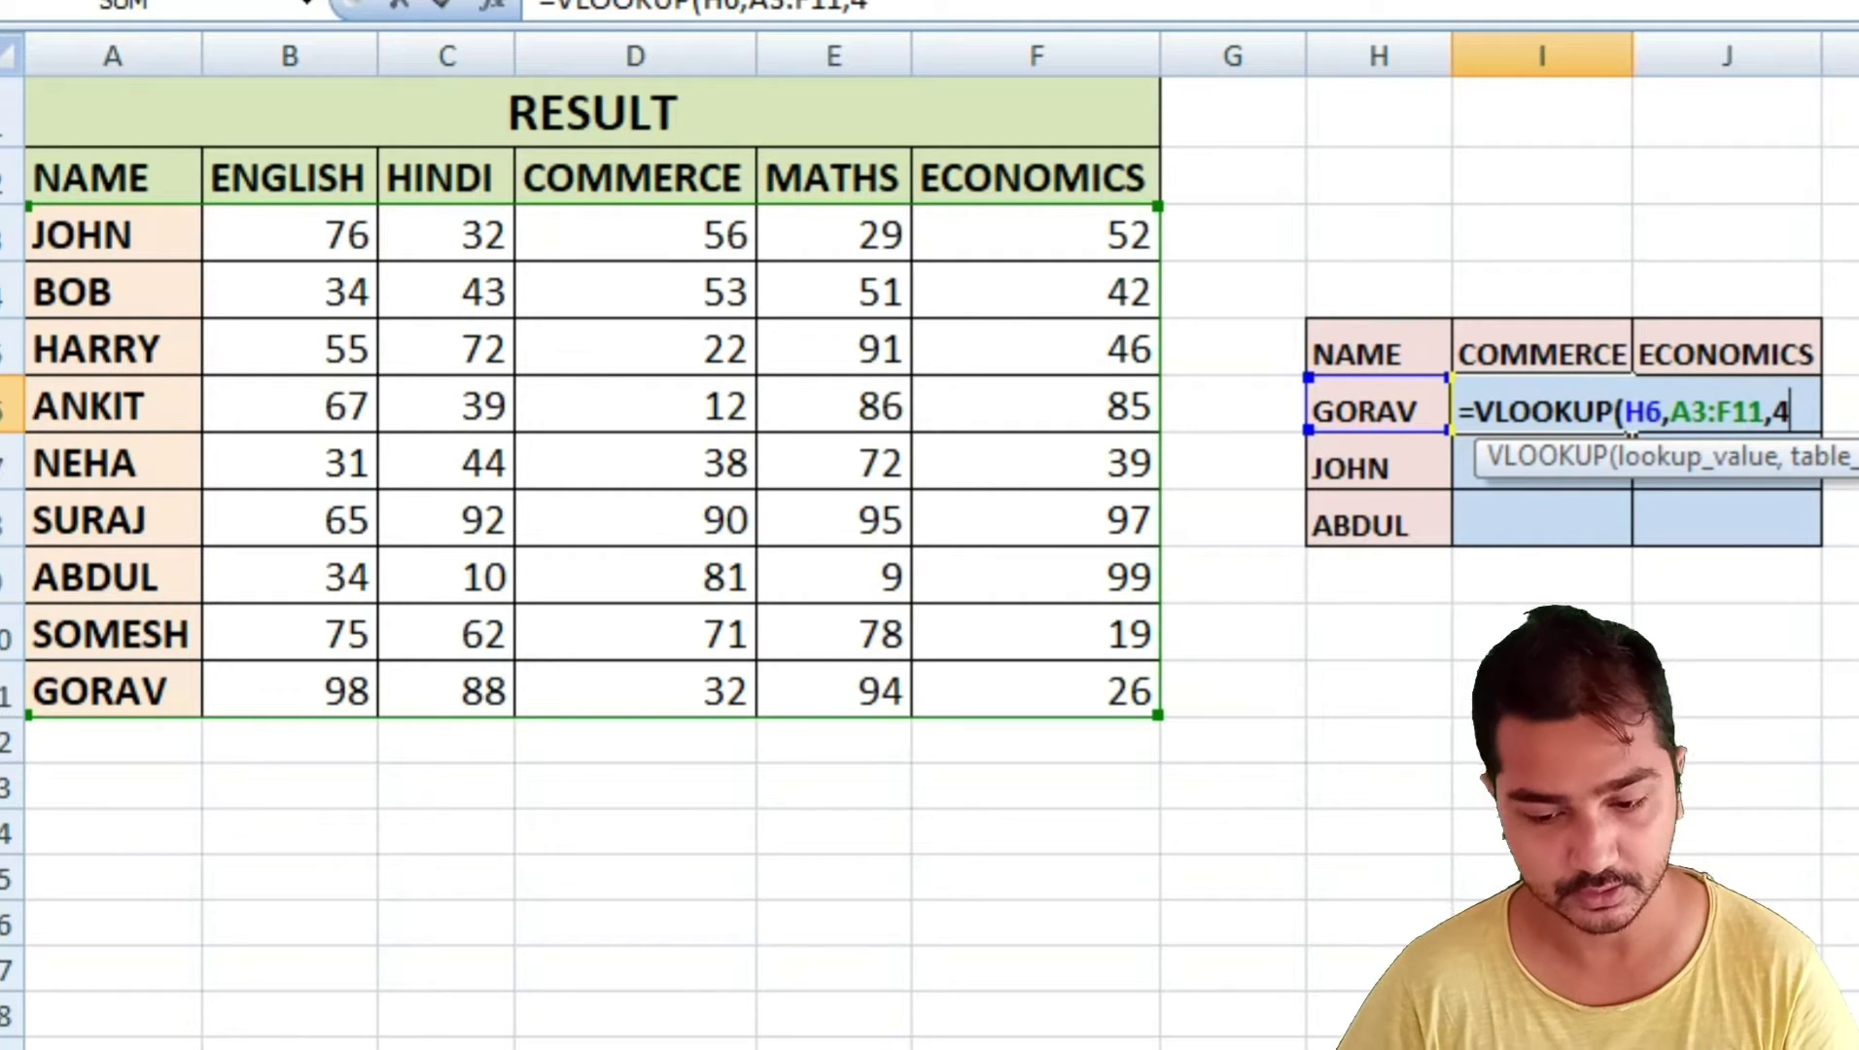
text(,)
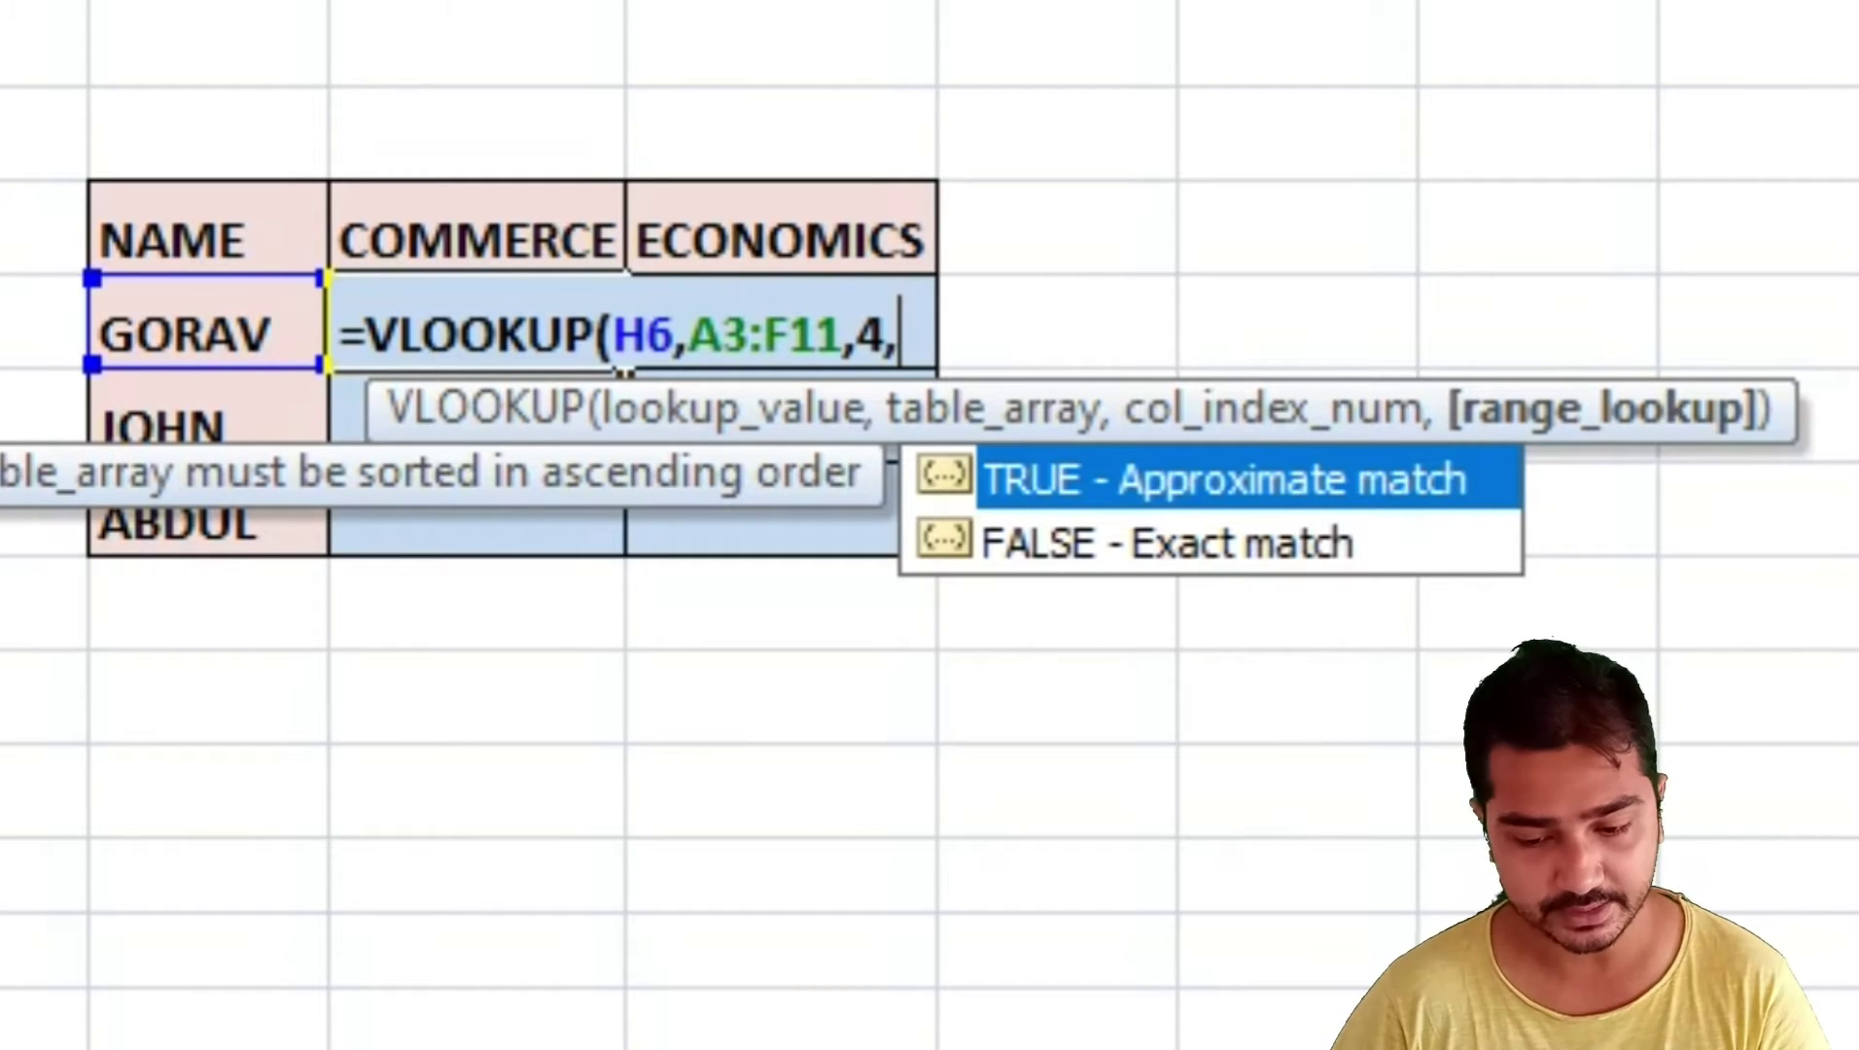
text(0)
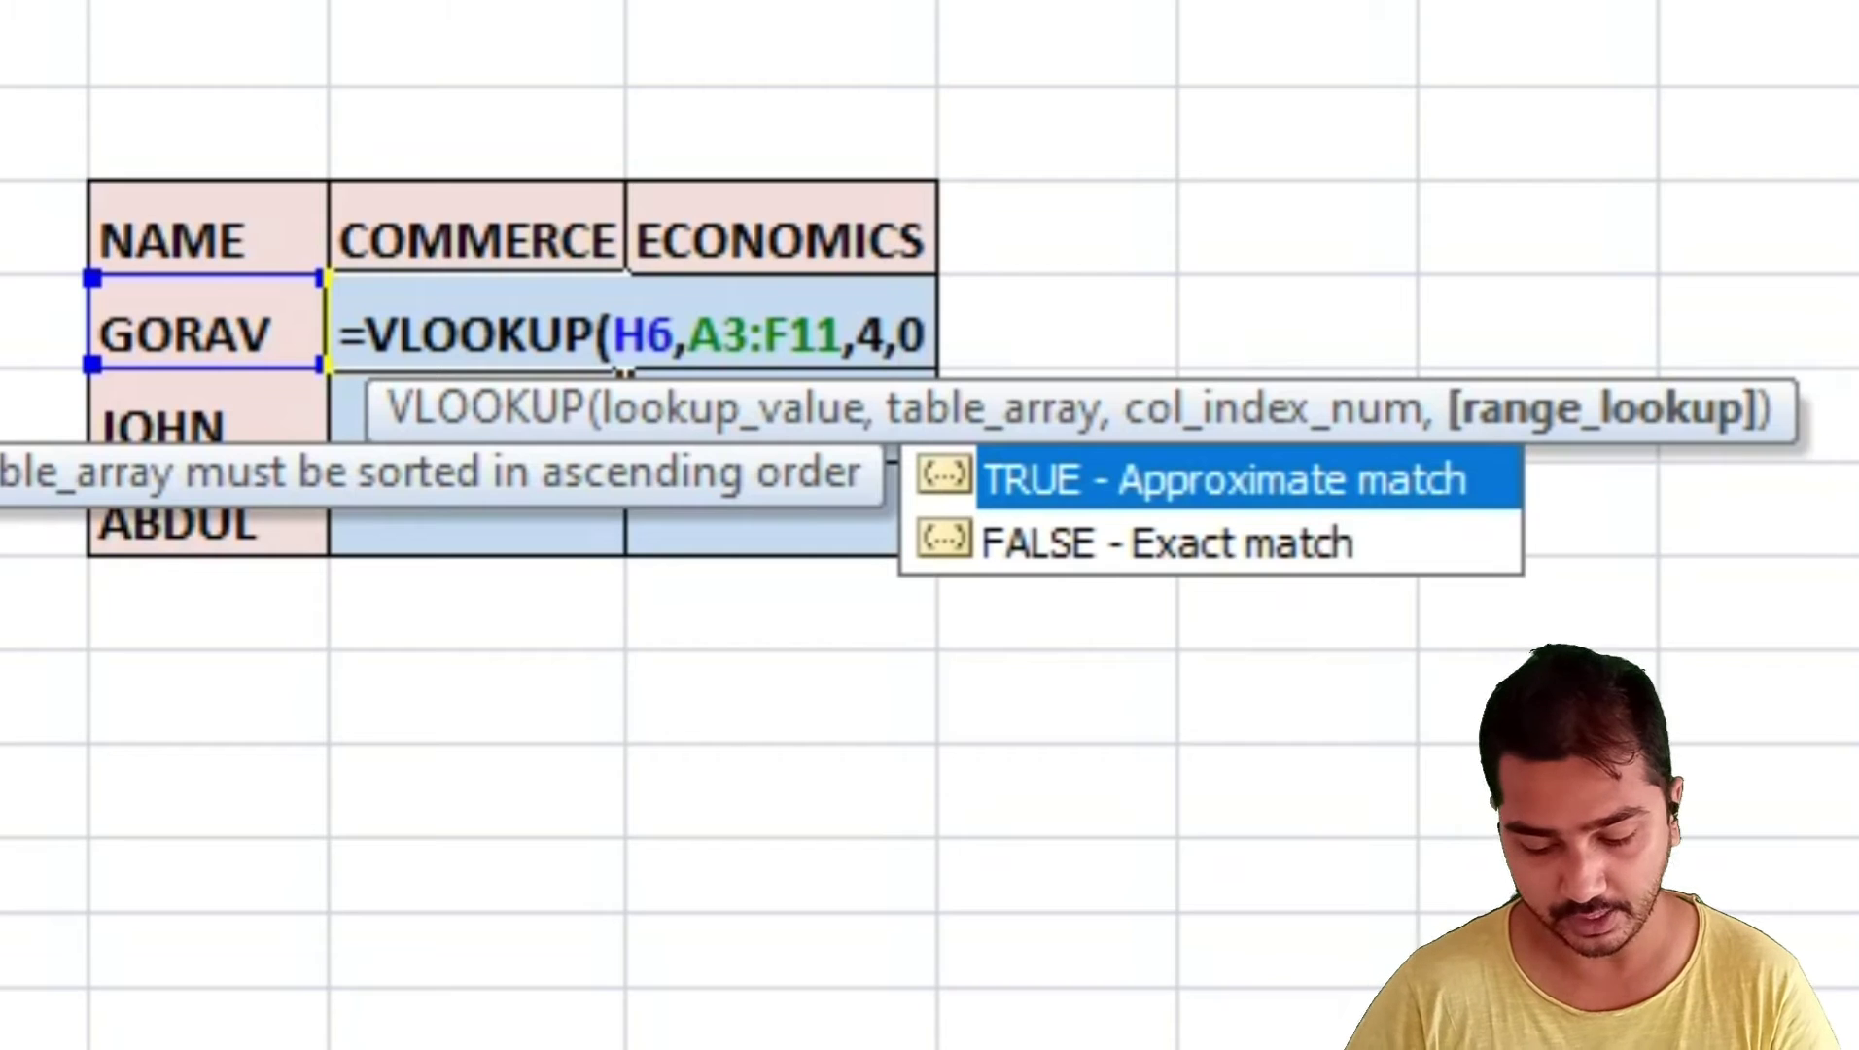
text())
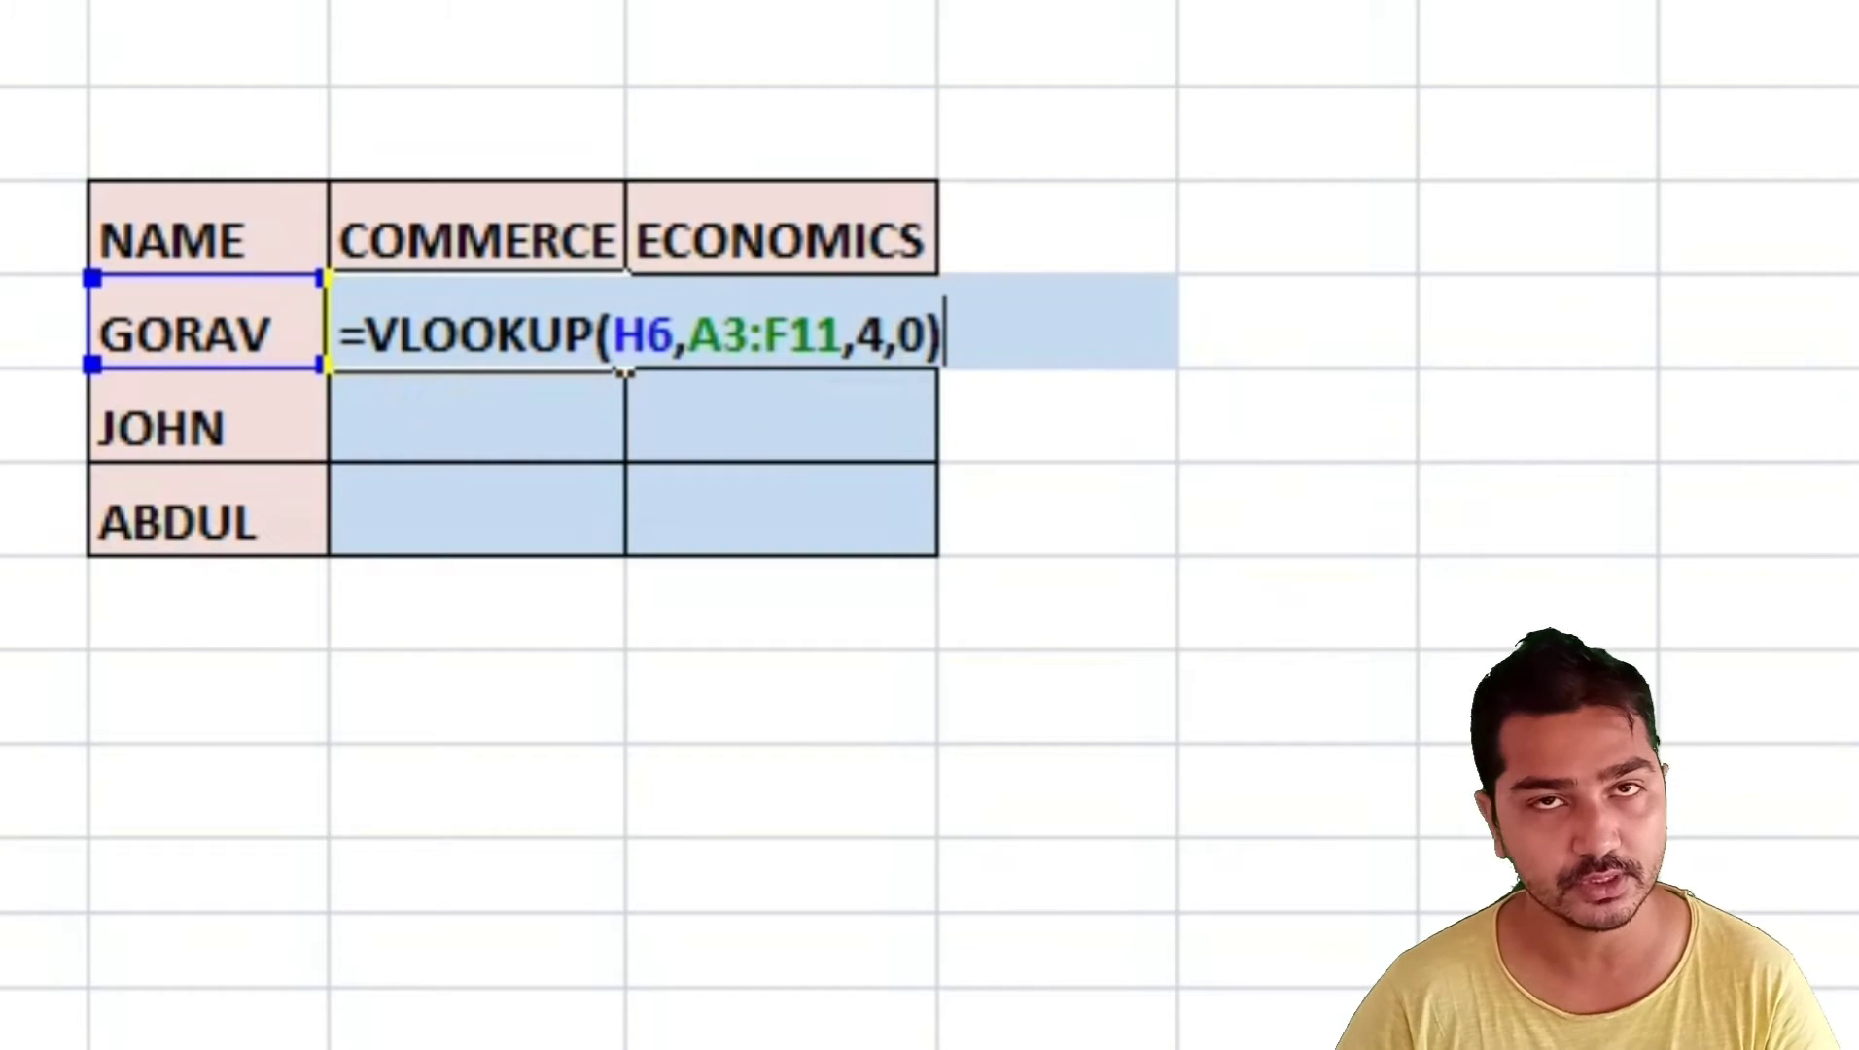
key(Return)
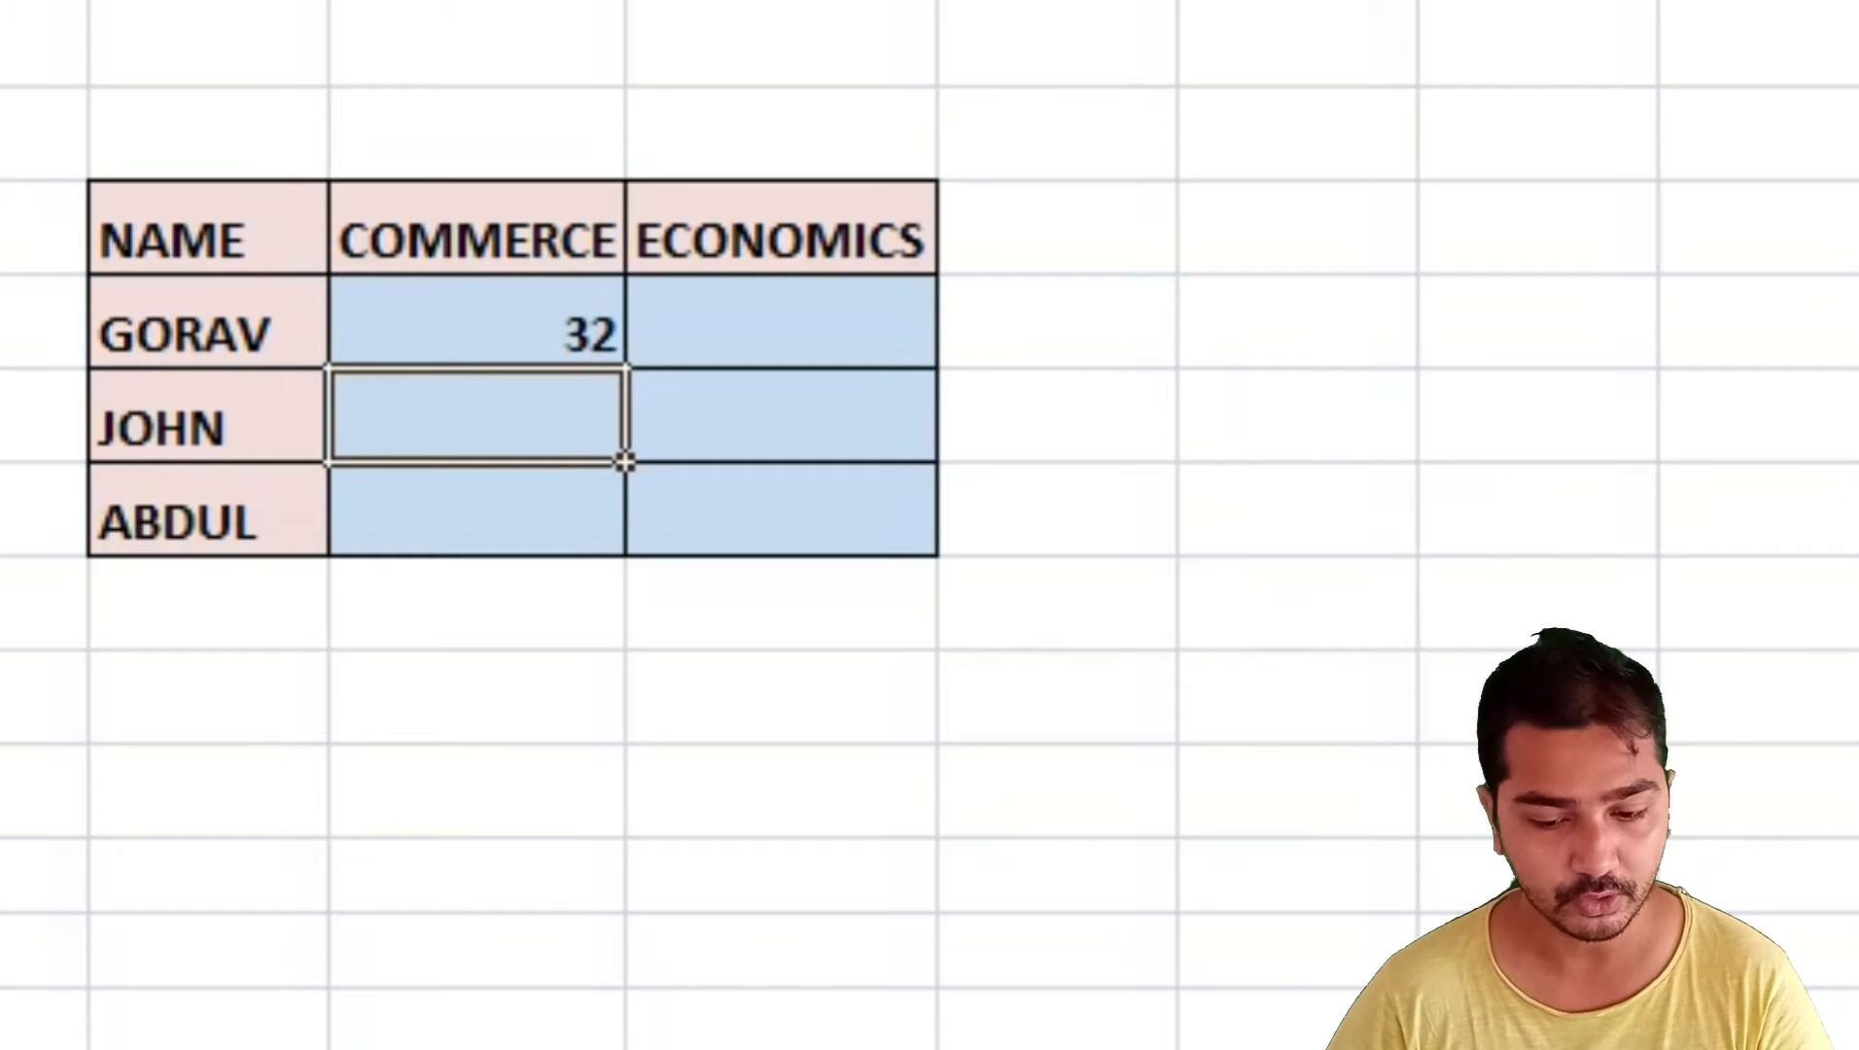
Step: Check I6's formula without changes, then select JOHN's COMMERCE cell I7
double_click(497, 333)
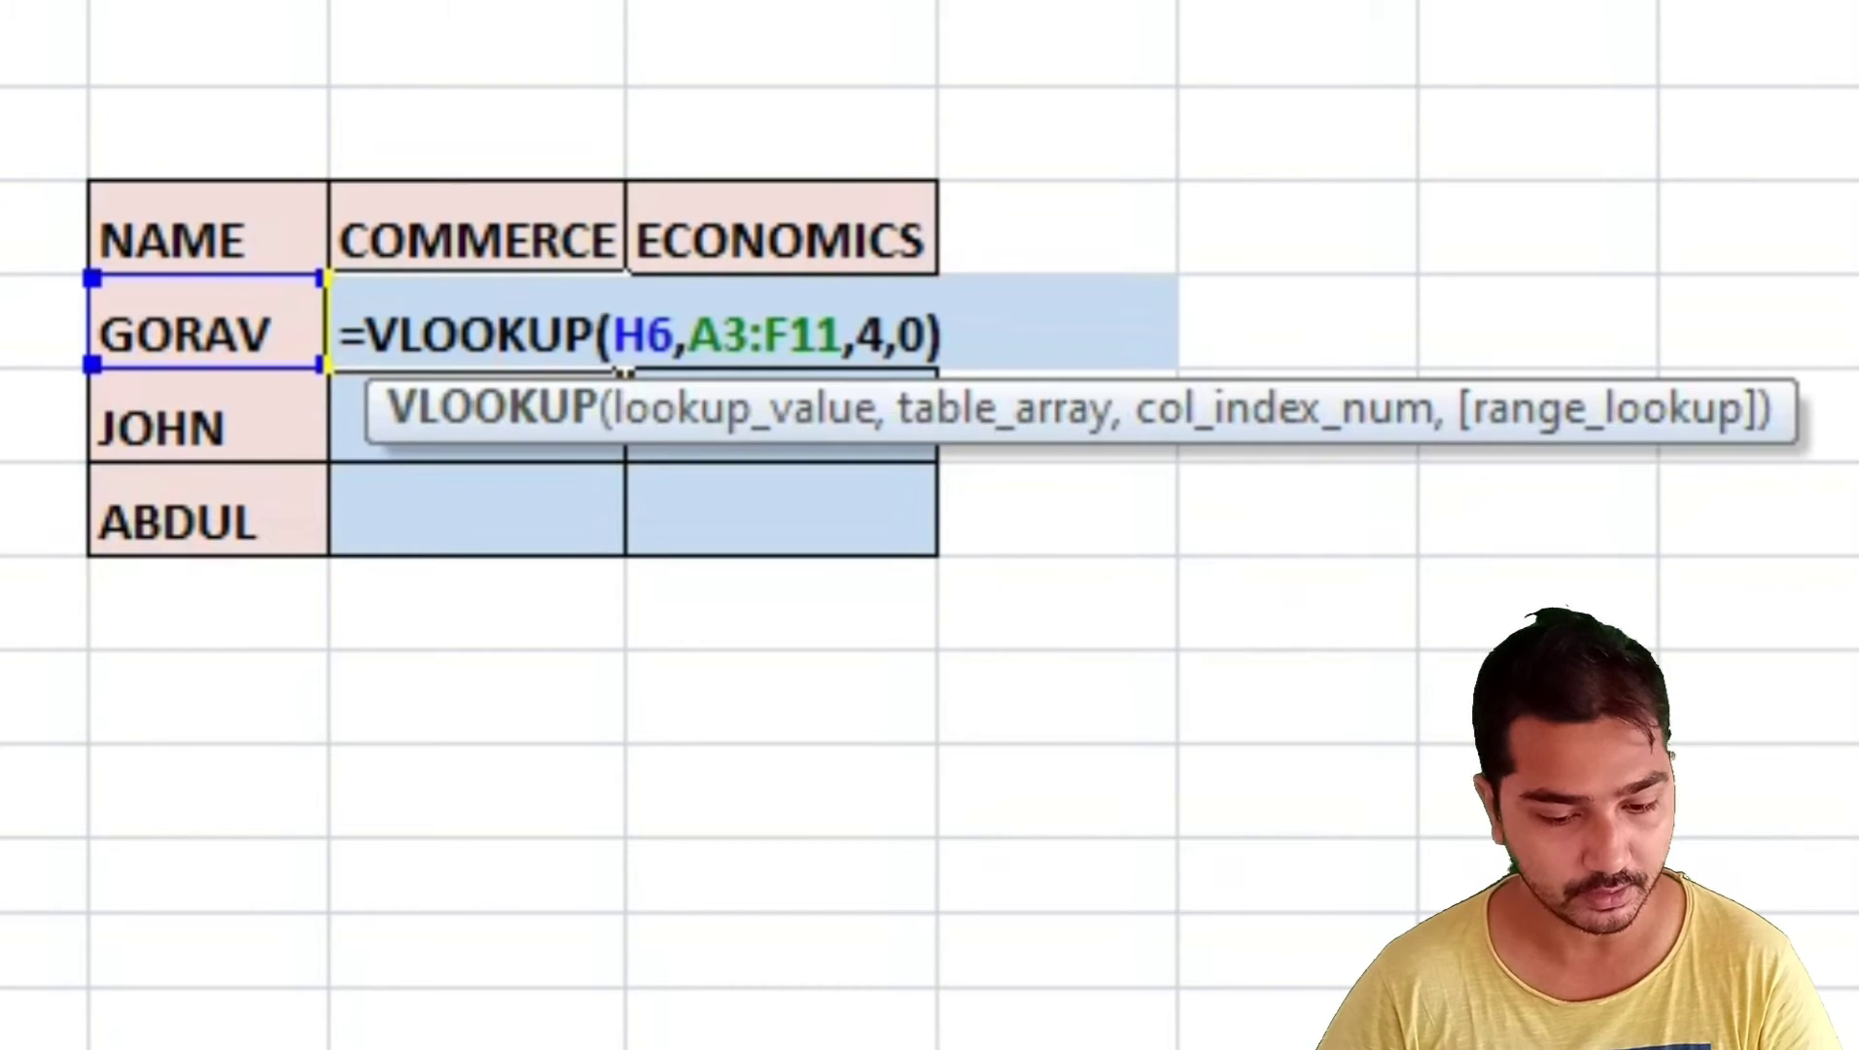
key(Escape)
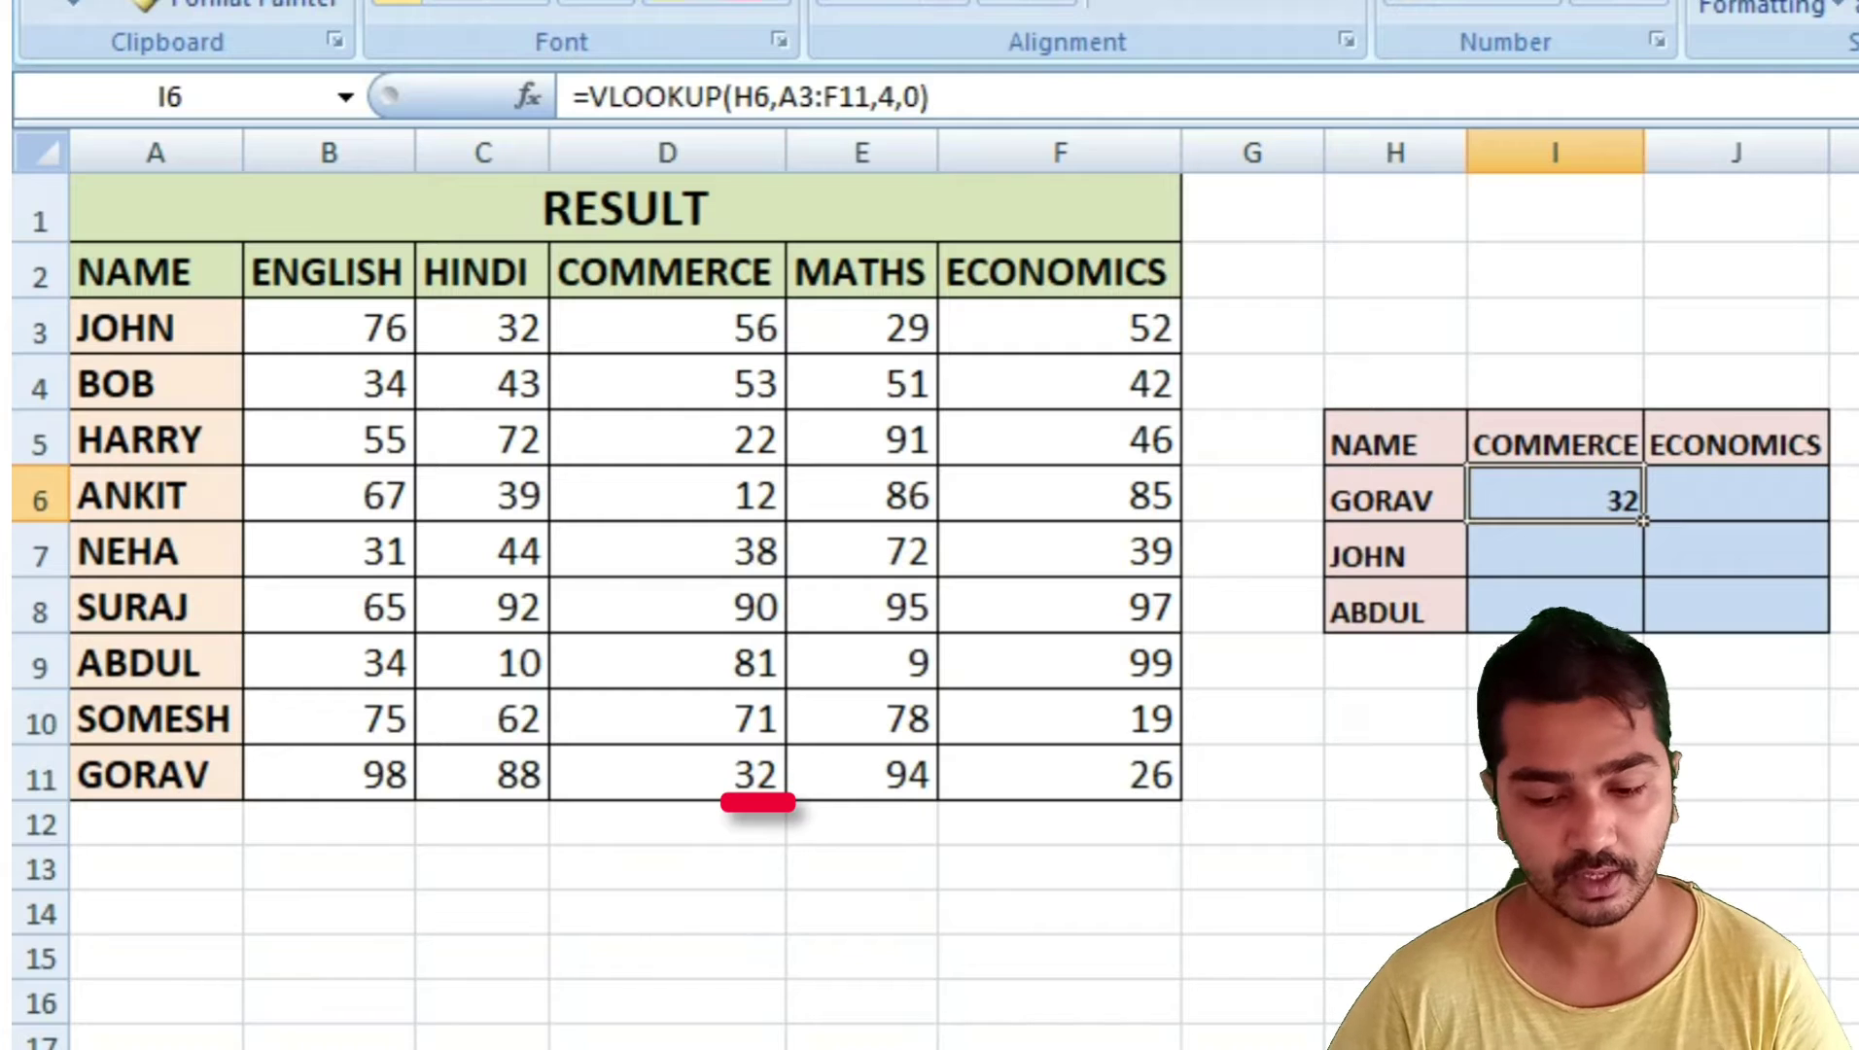
click(1638, 551)
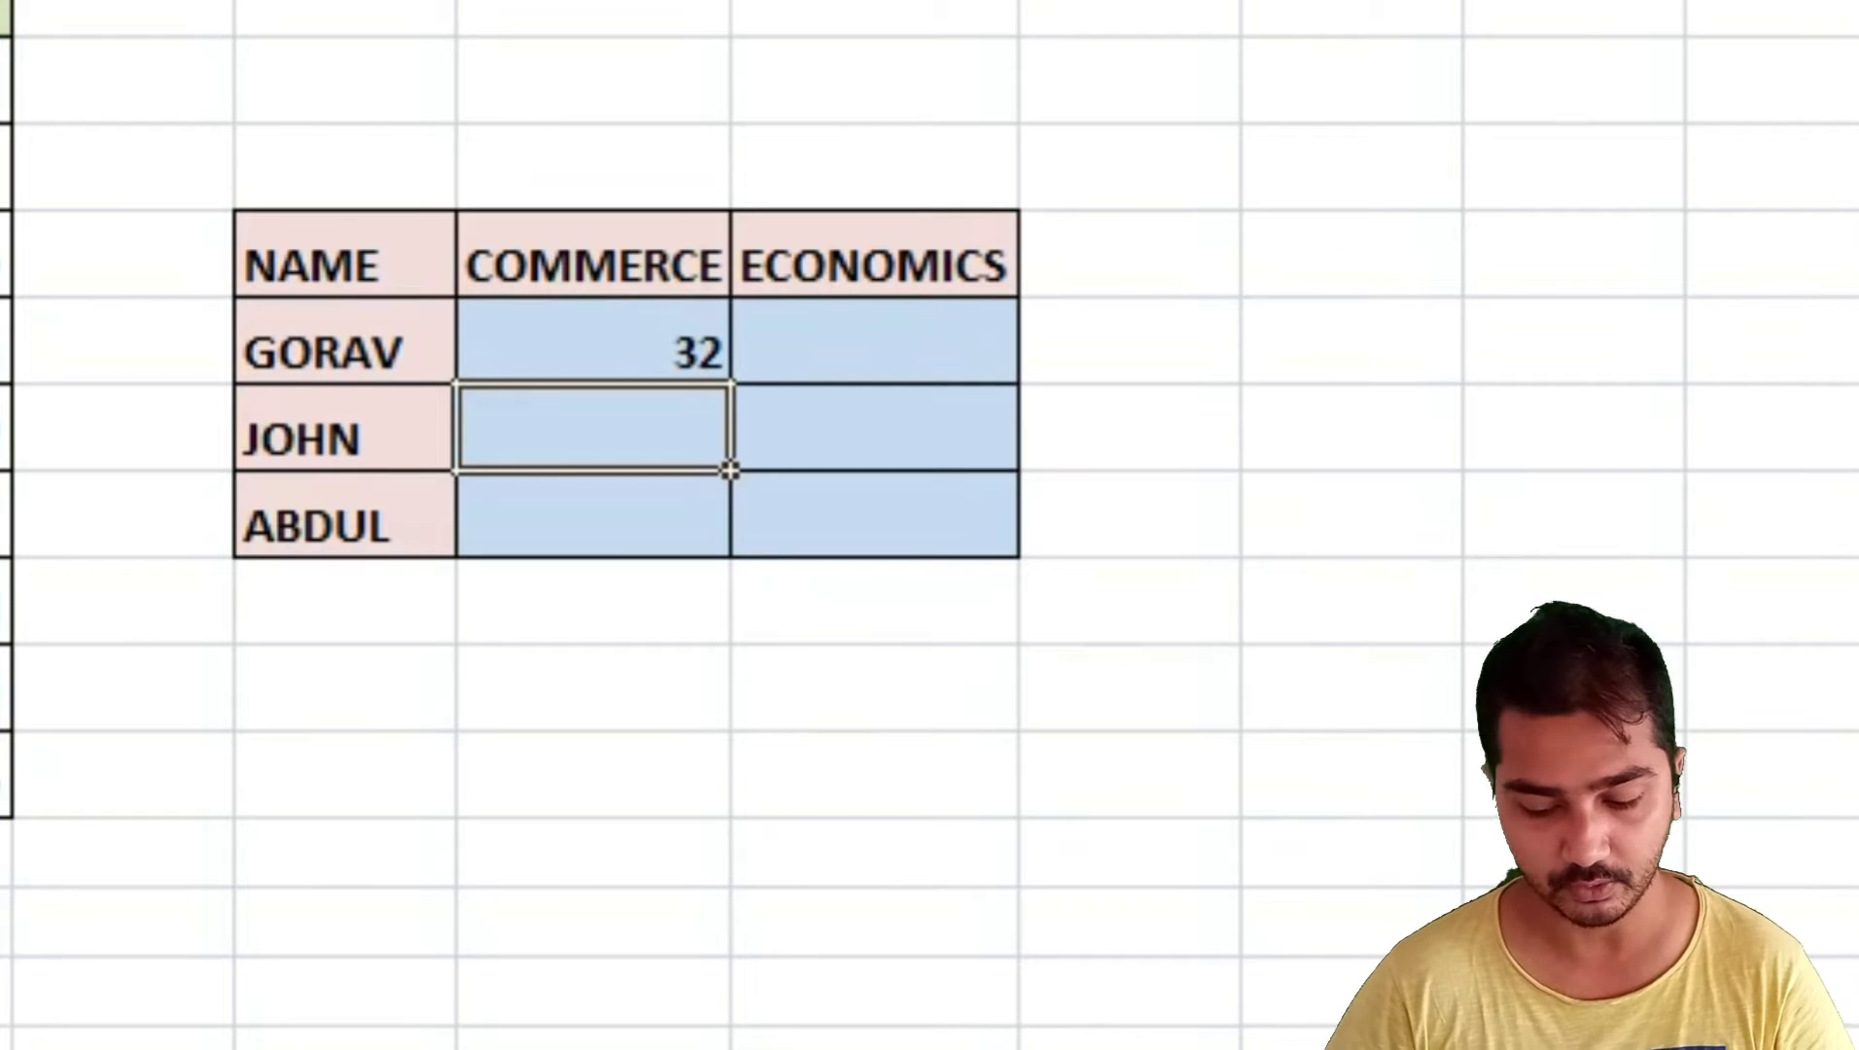
Step: Enter =VLOOKUP(H7,A3:F11,4,0) for JOHN's COMMERCE mark, showing 56
text(=)
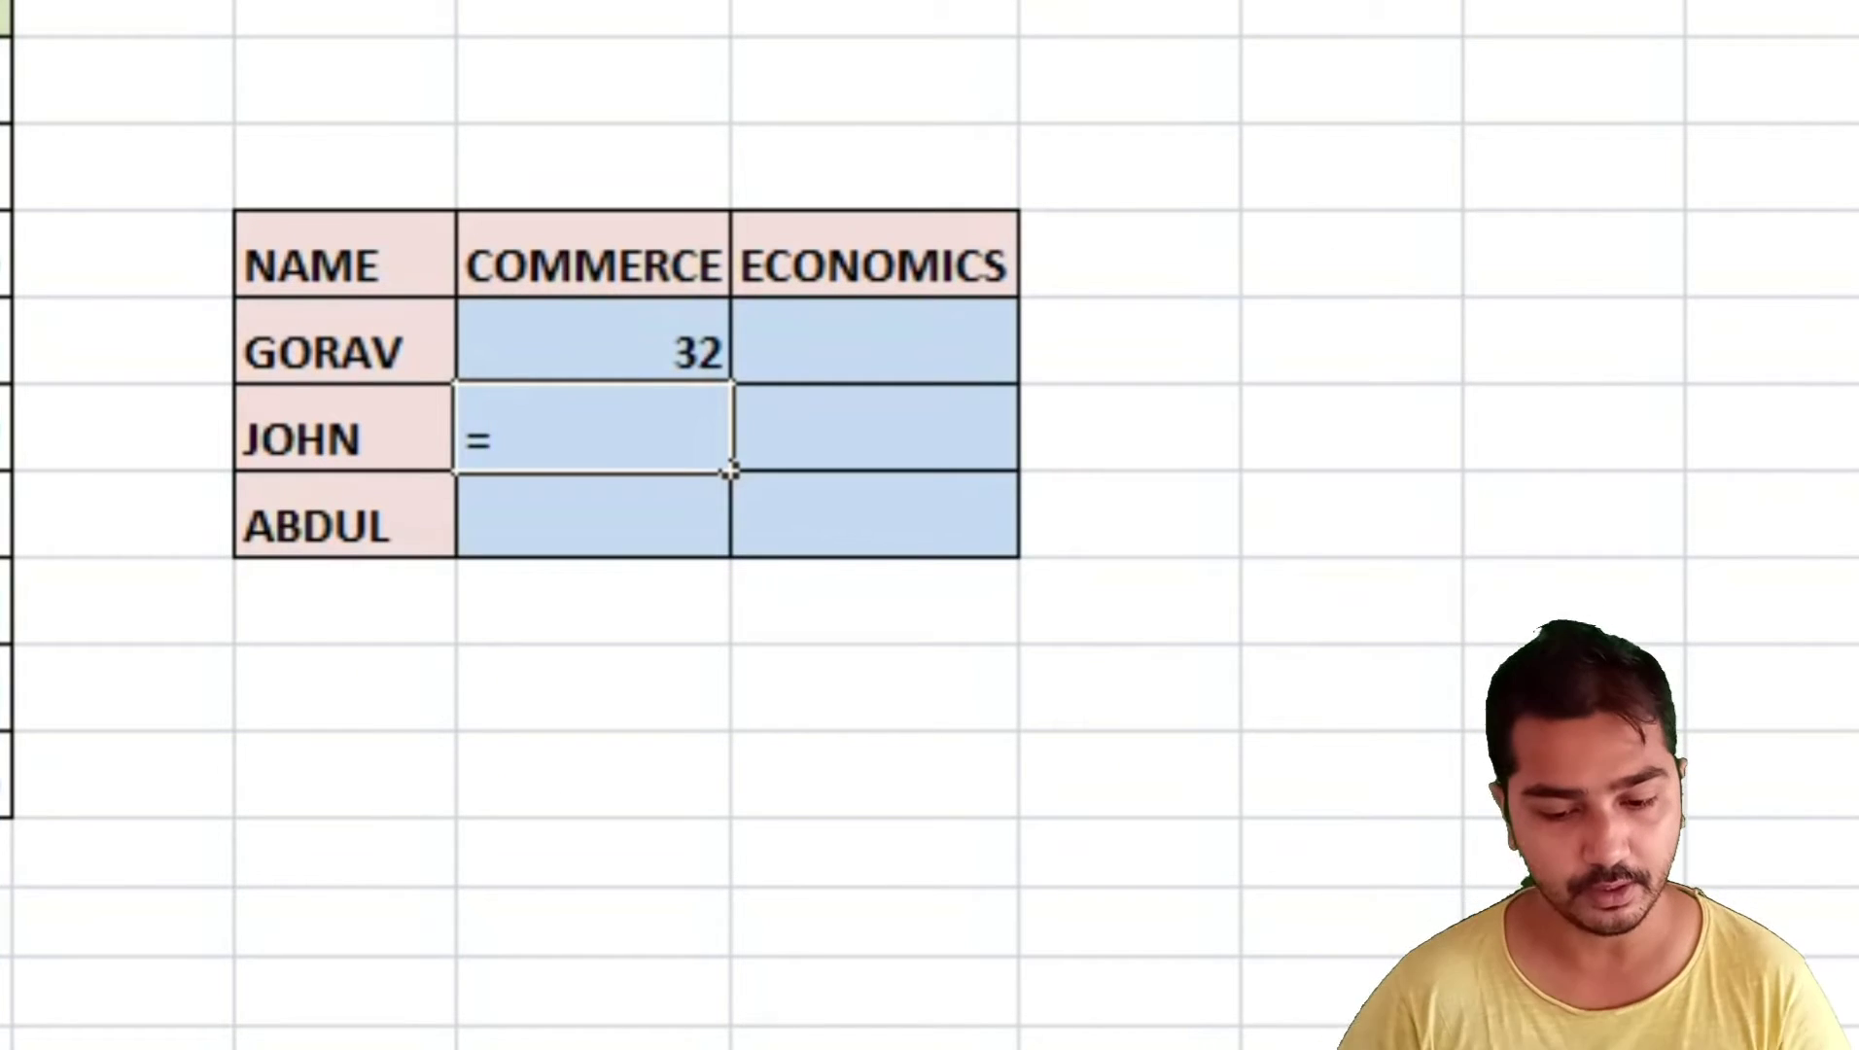
text(vloo)
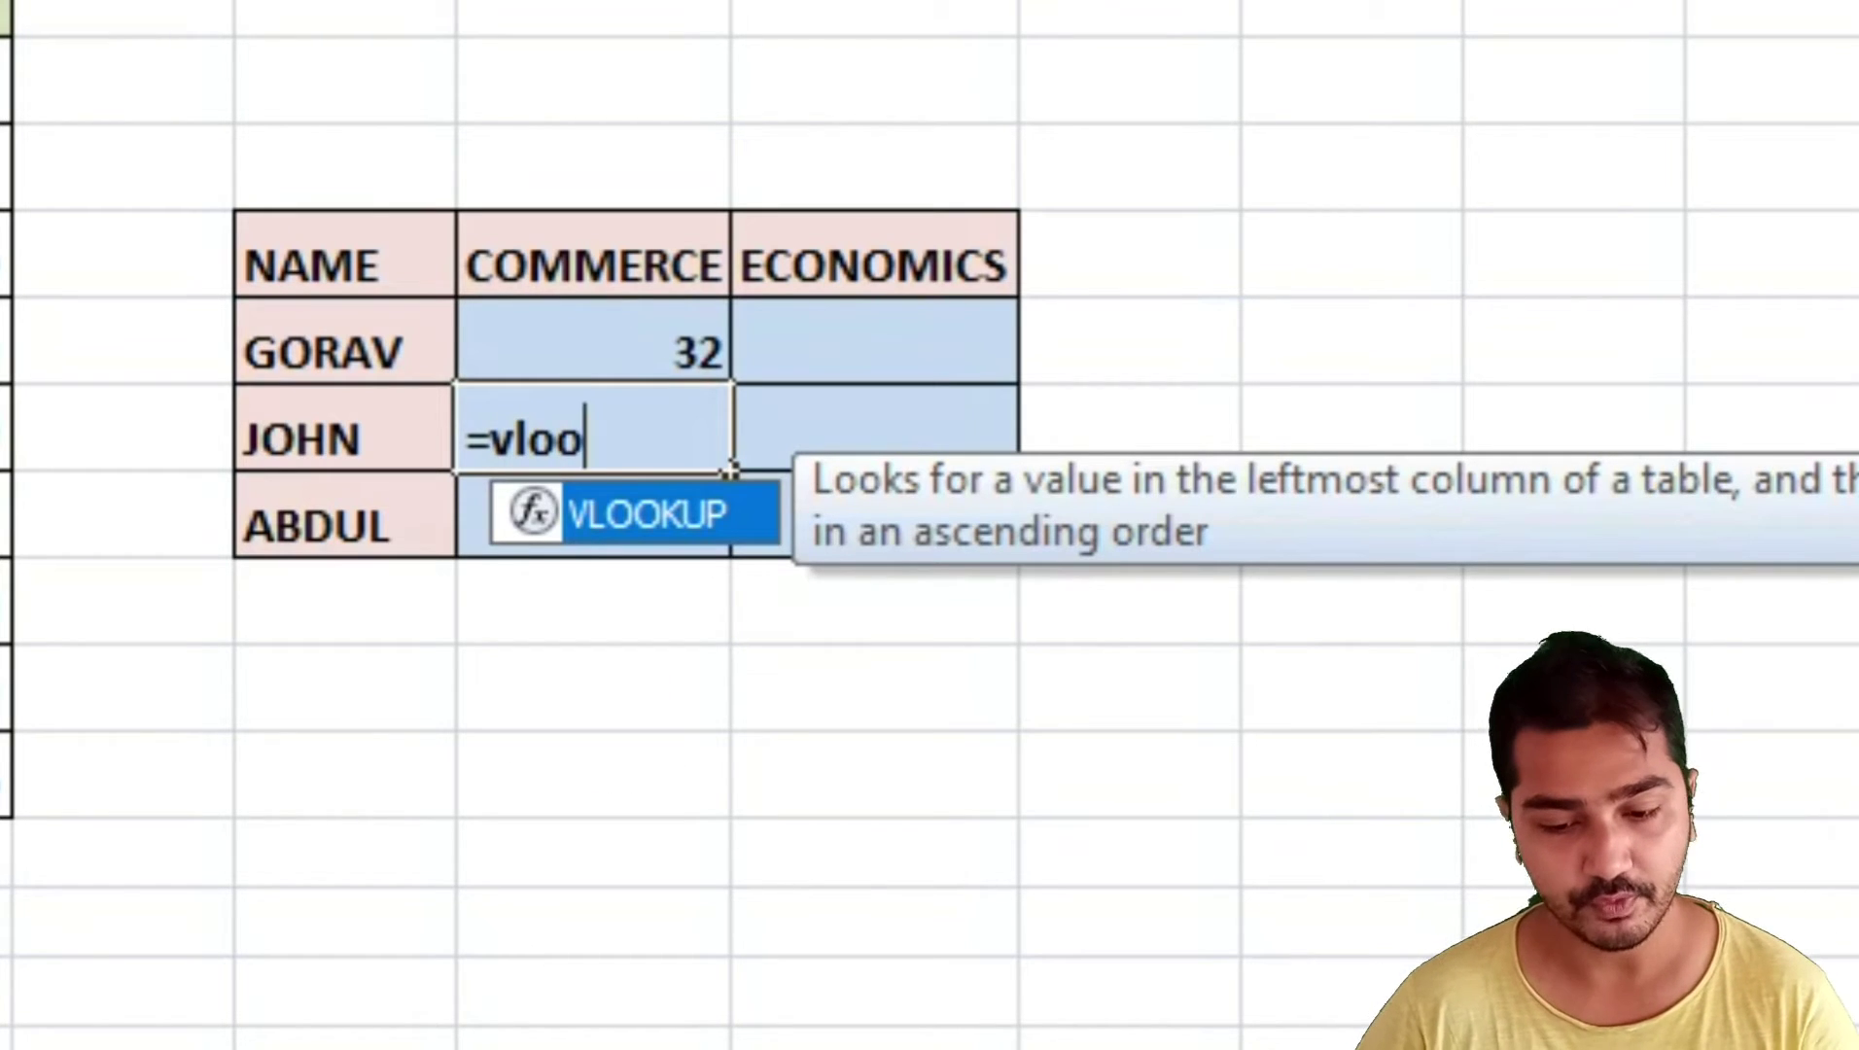
key(Tab)
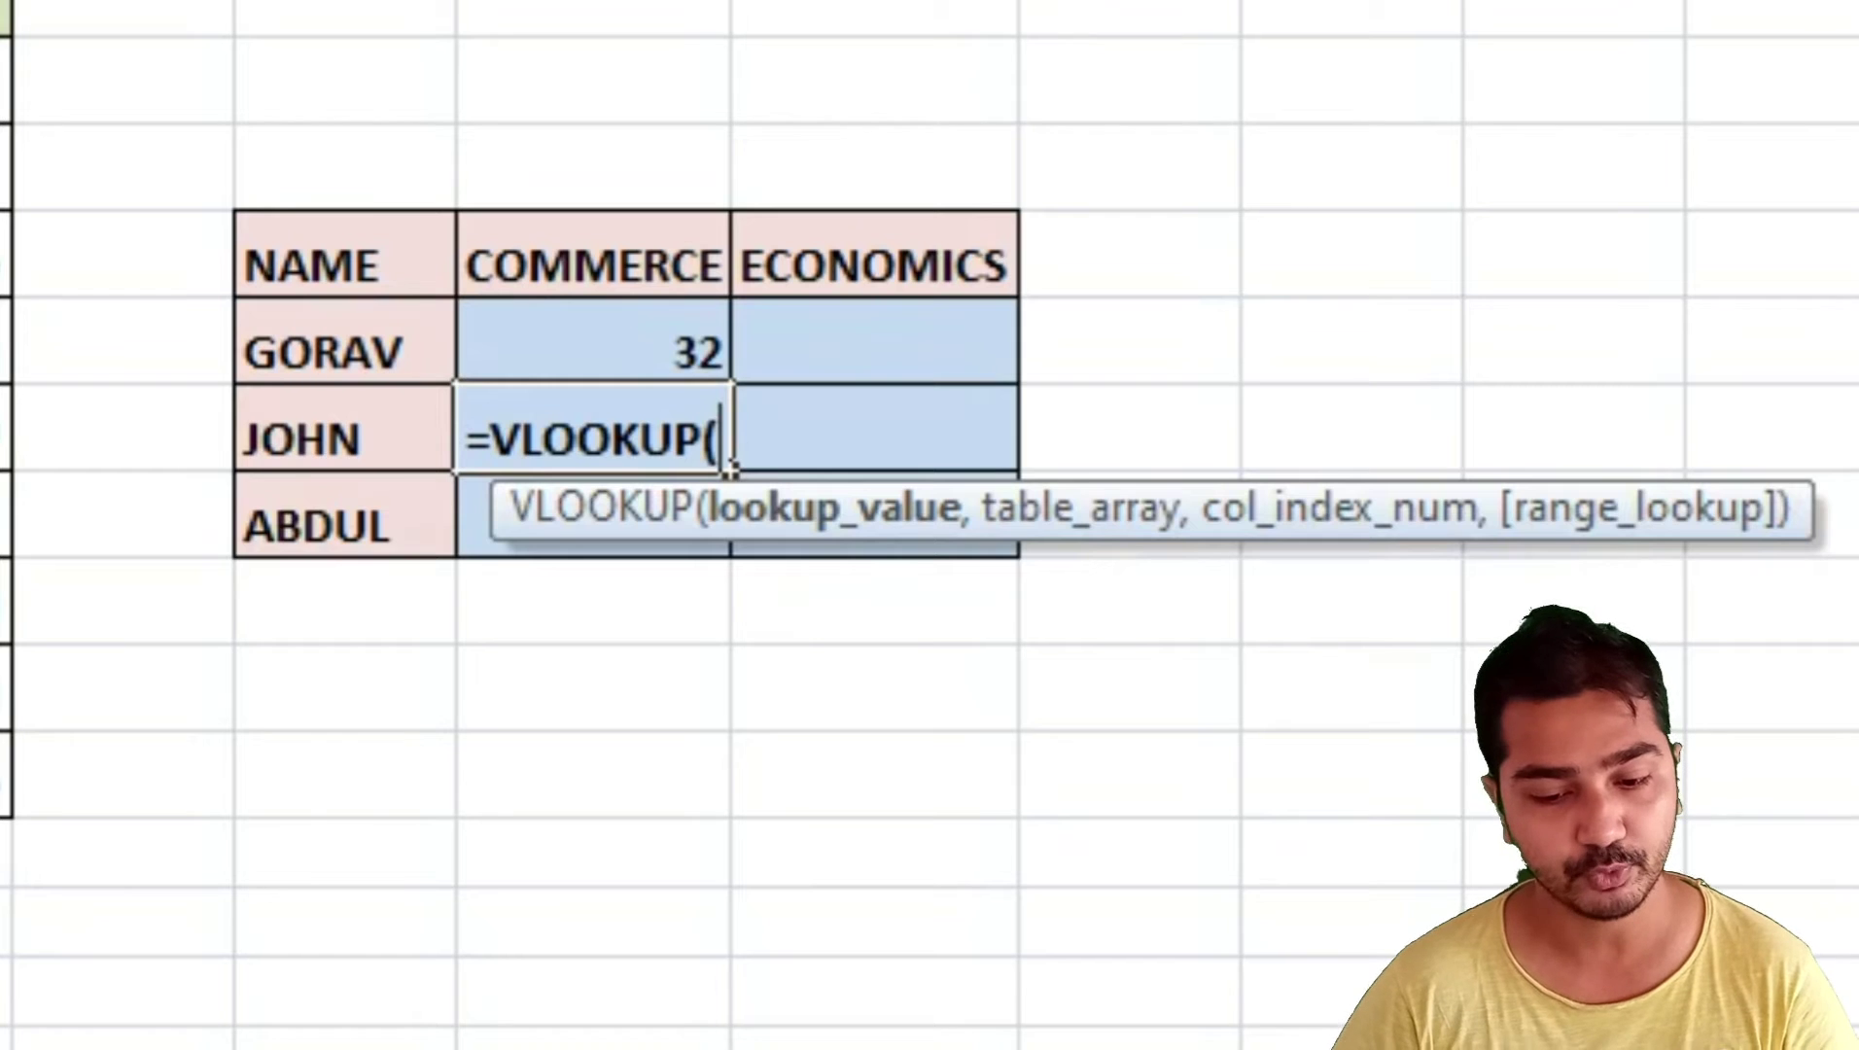
click(345, 428)
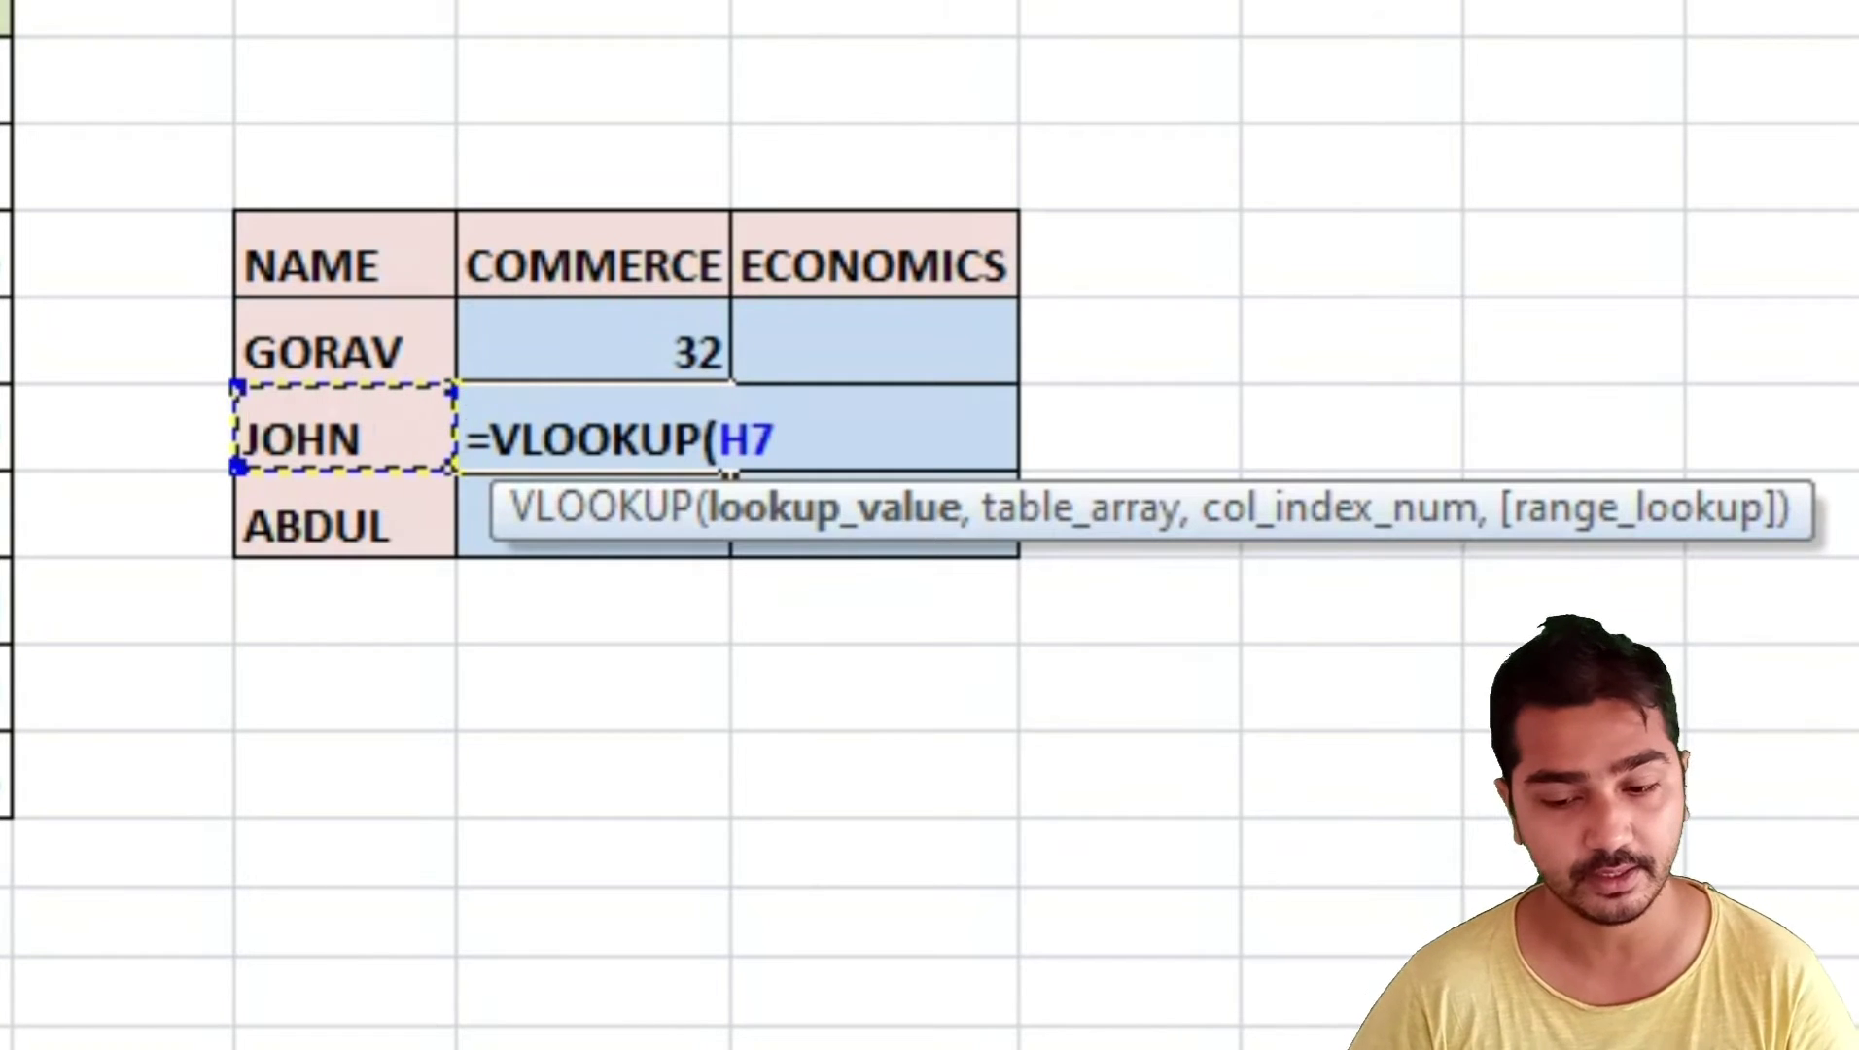
text(,)
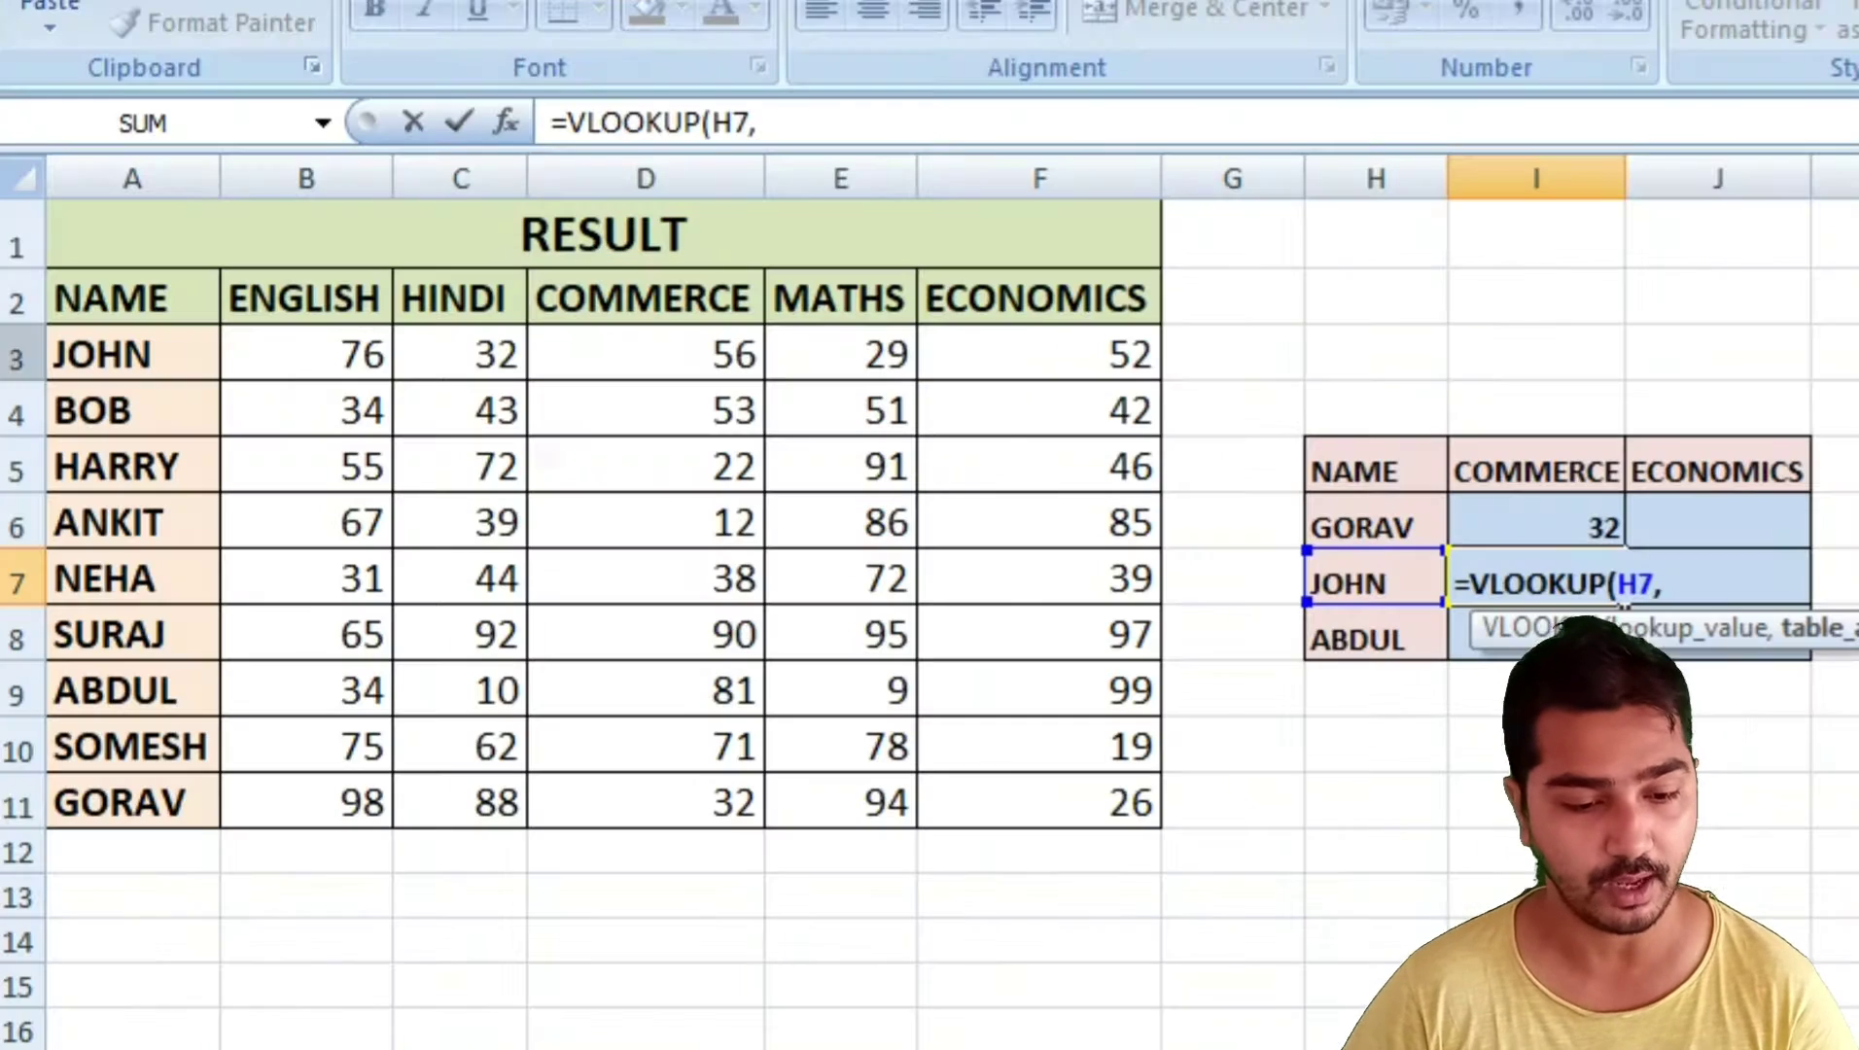
mouse_move(107, 352)
mouse_down()
mouse_move(766, 549)
mouse_move(1160, 824)
mouse_up()
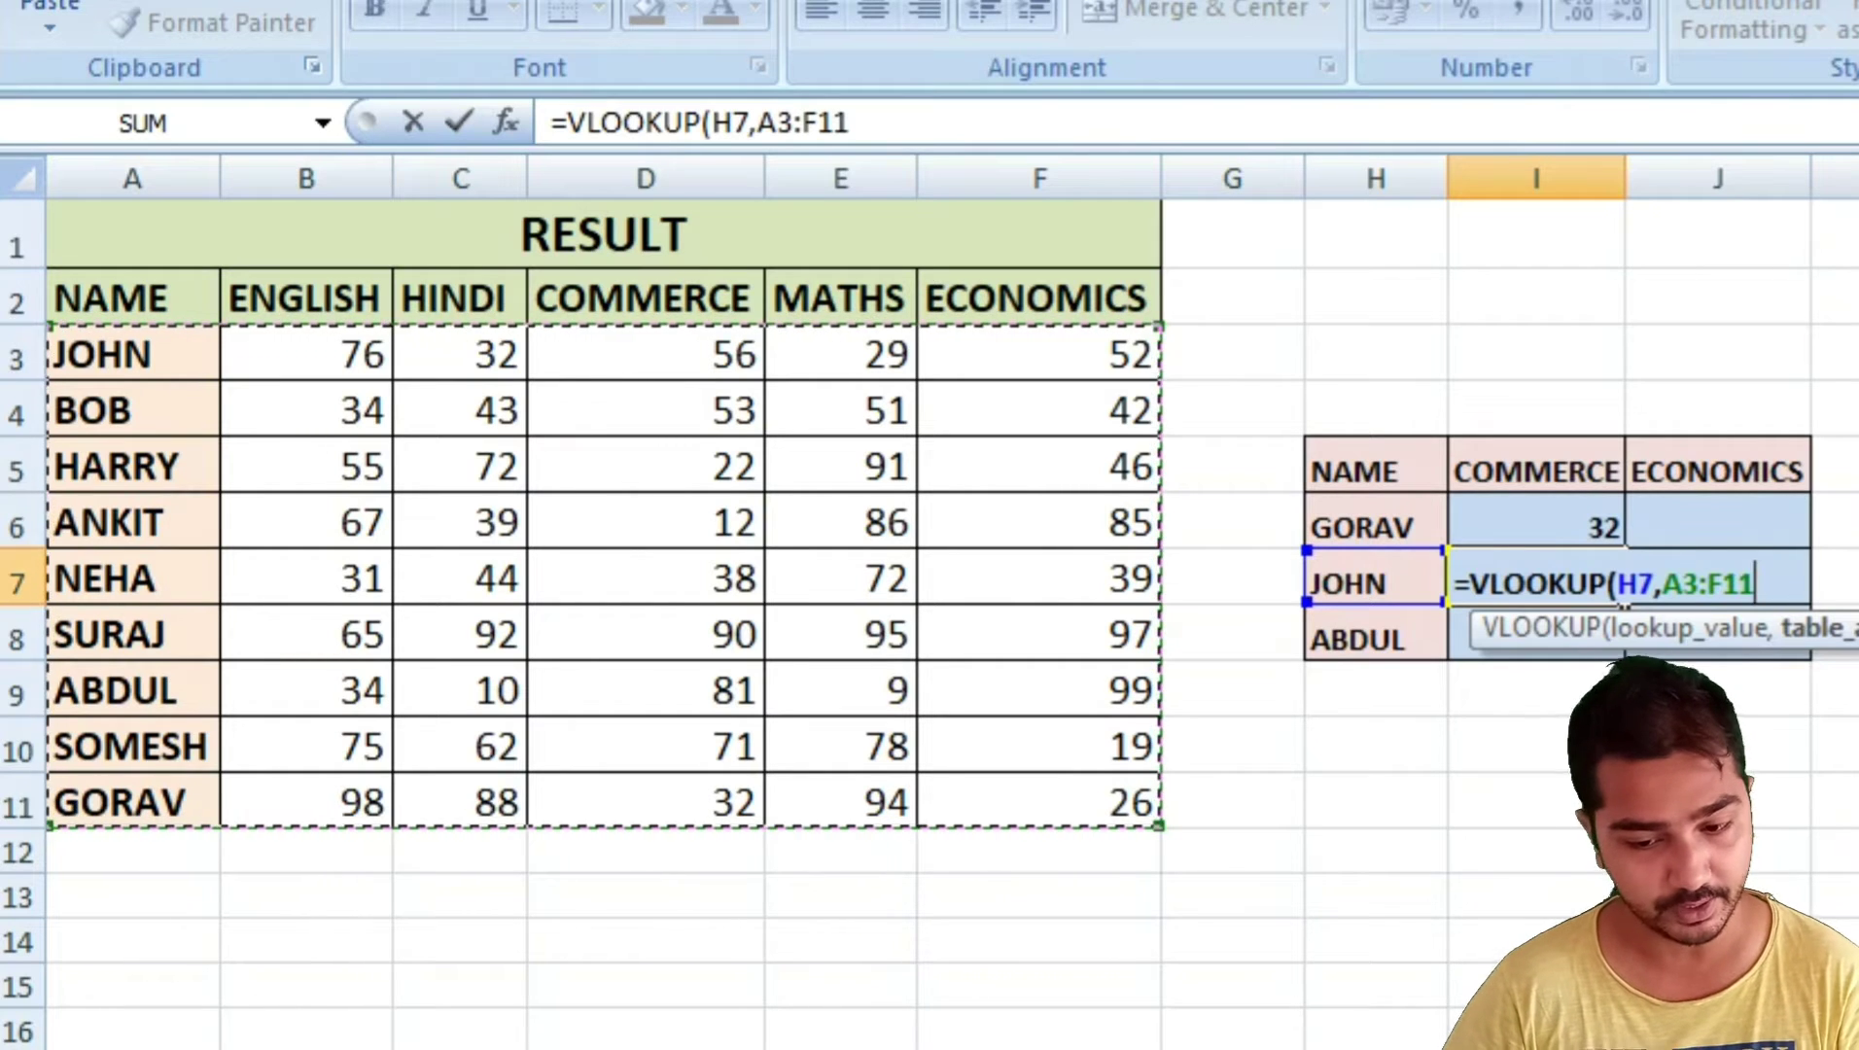
text(,)
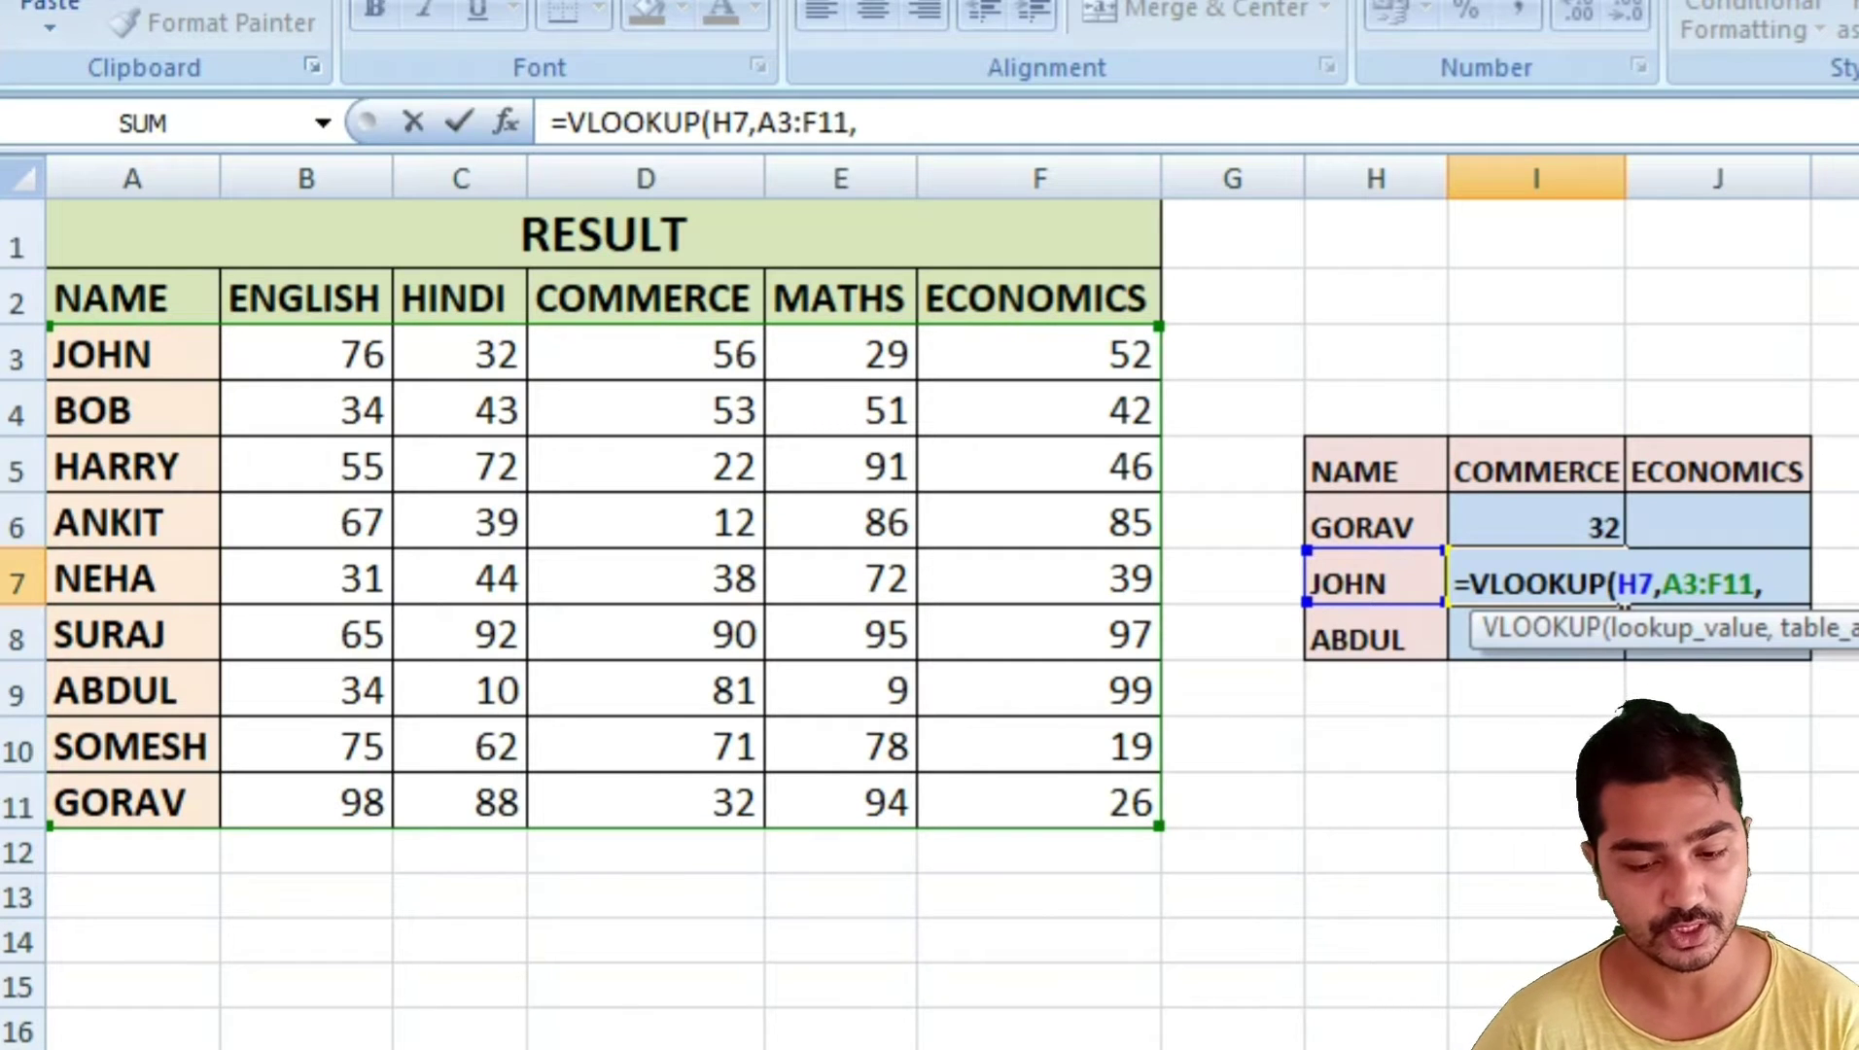
text(4)
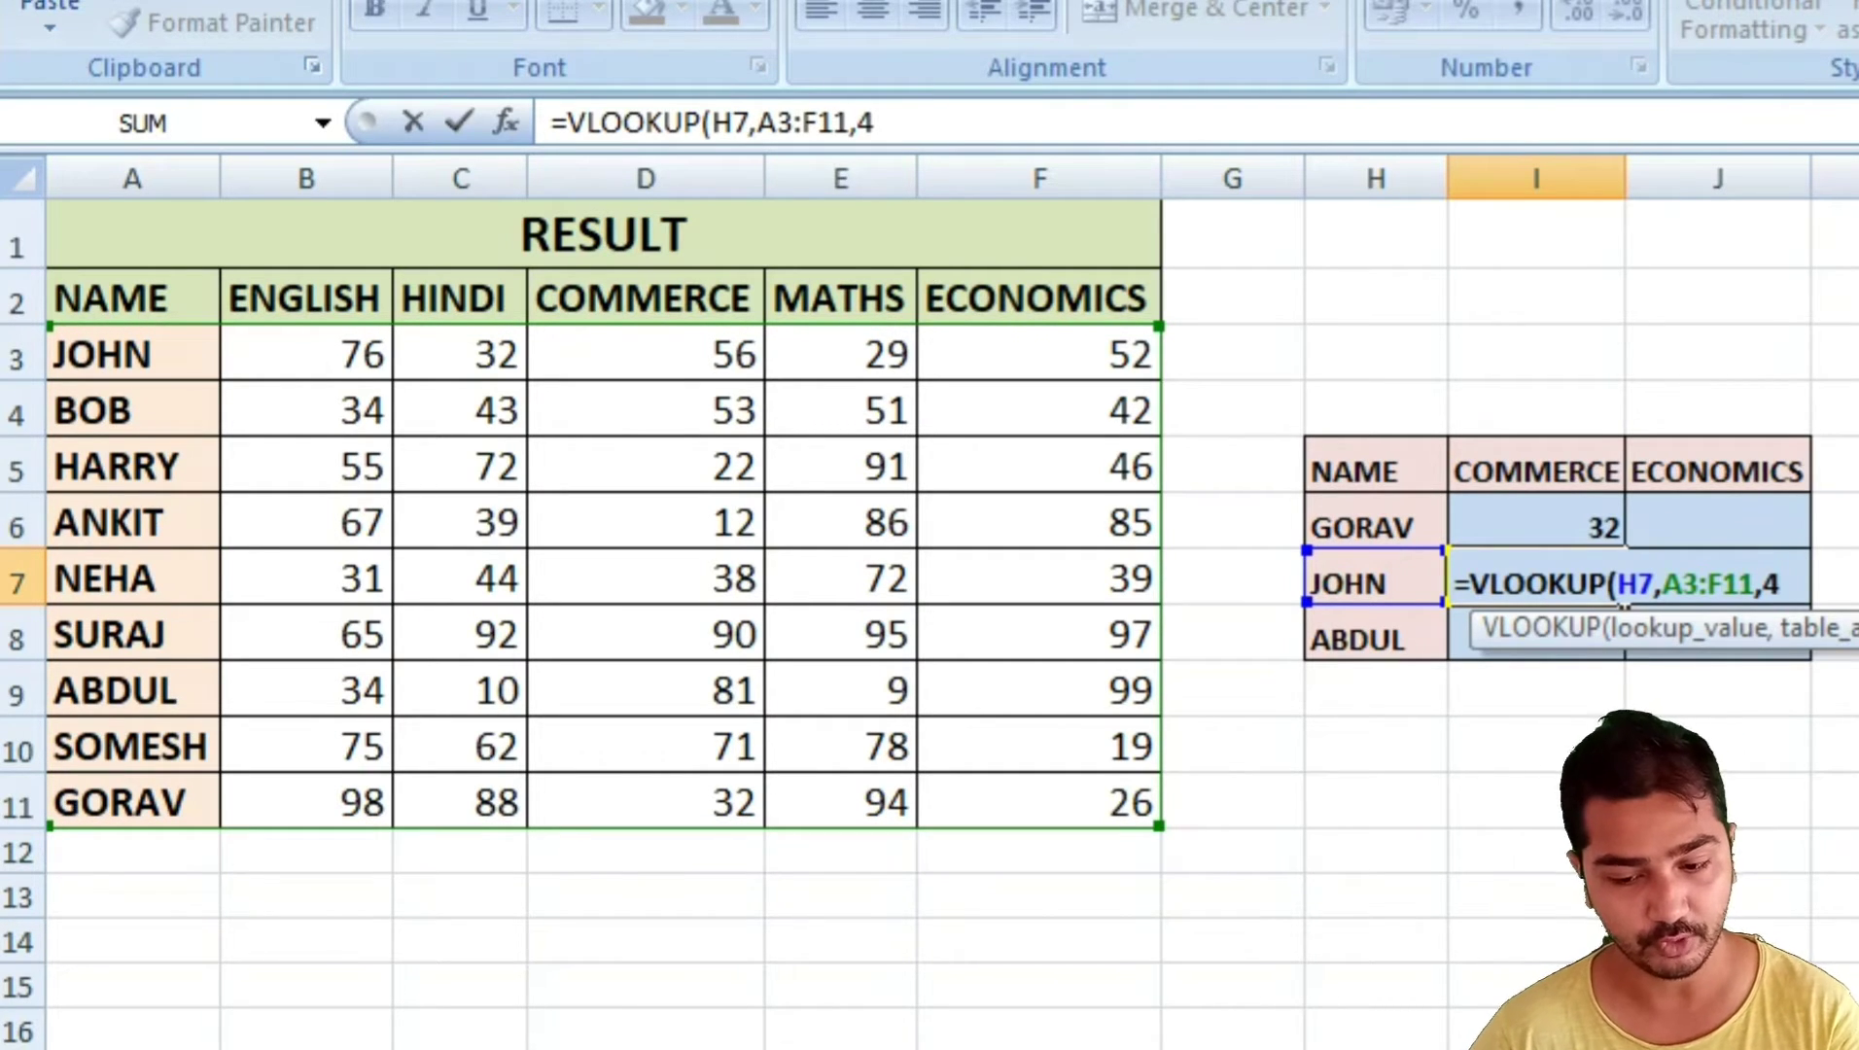
text(,)
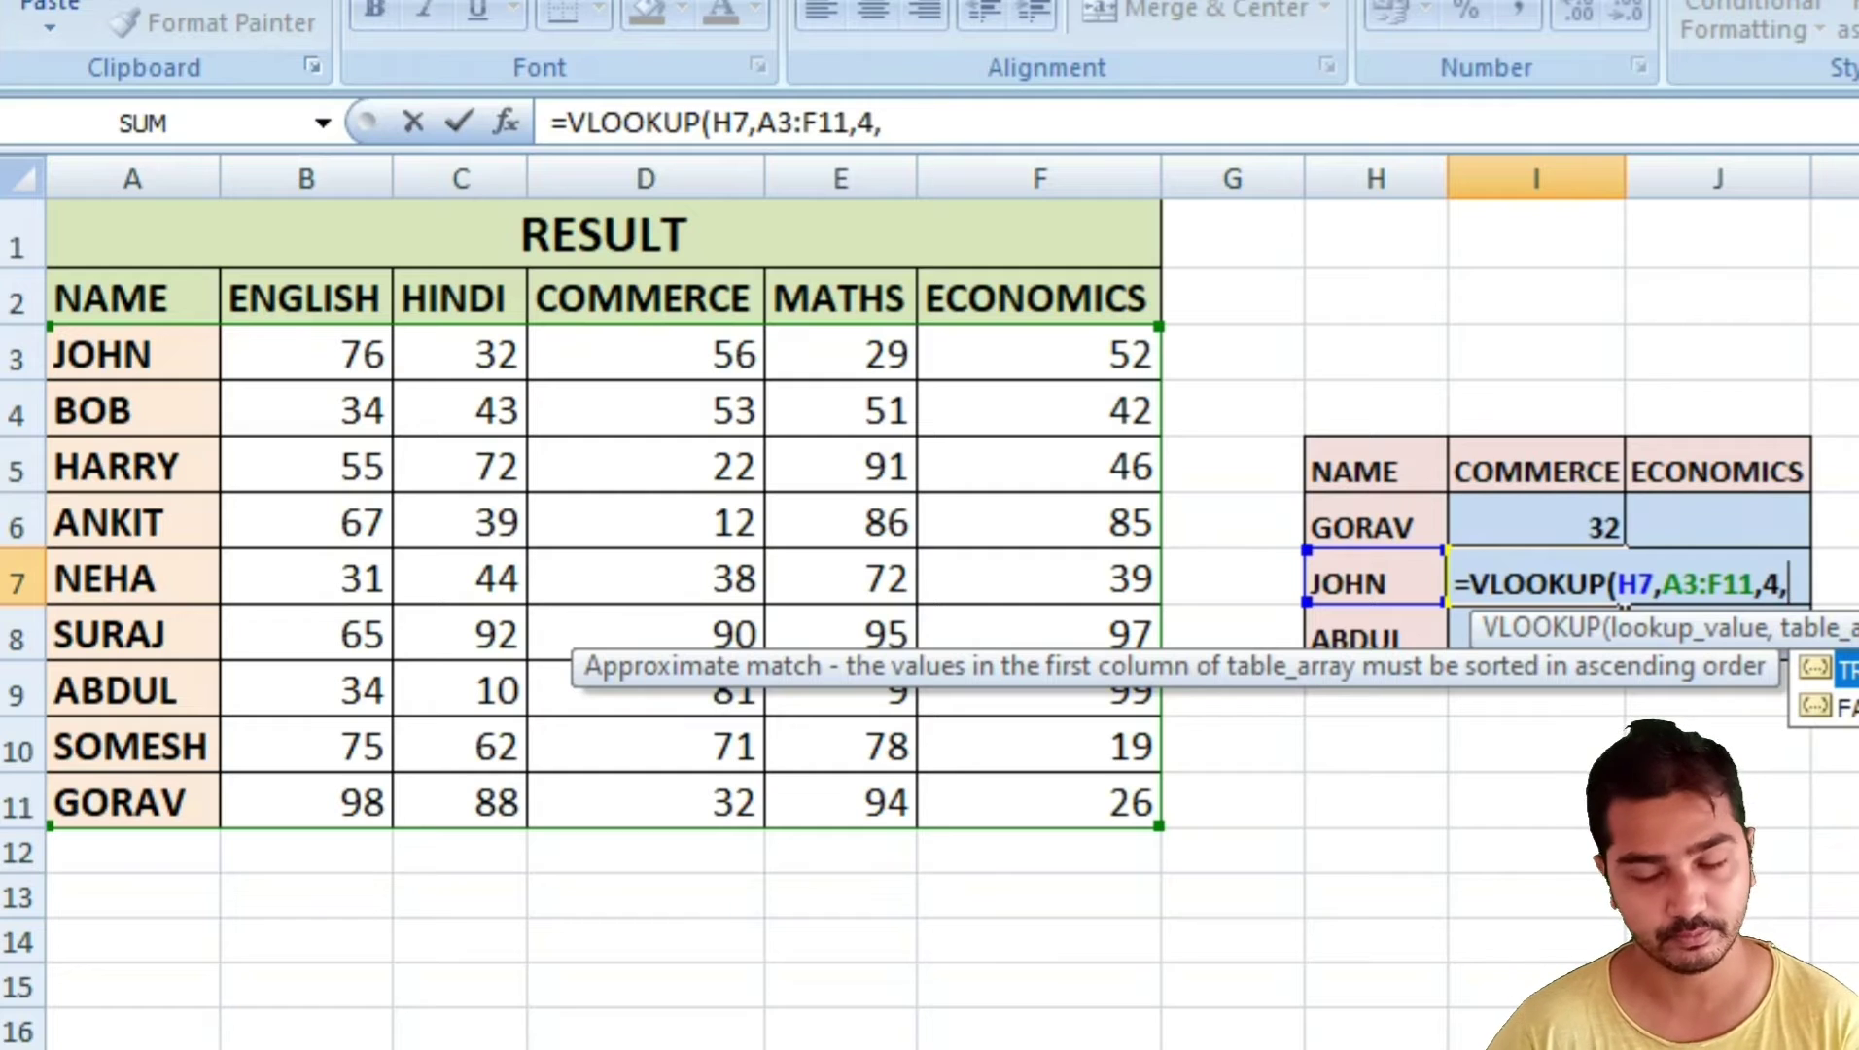
text(0)
key(Return)
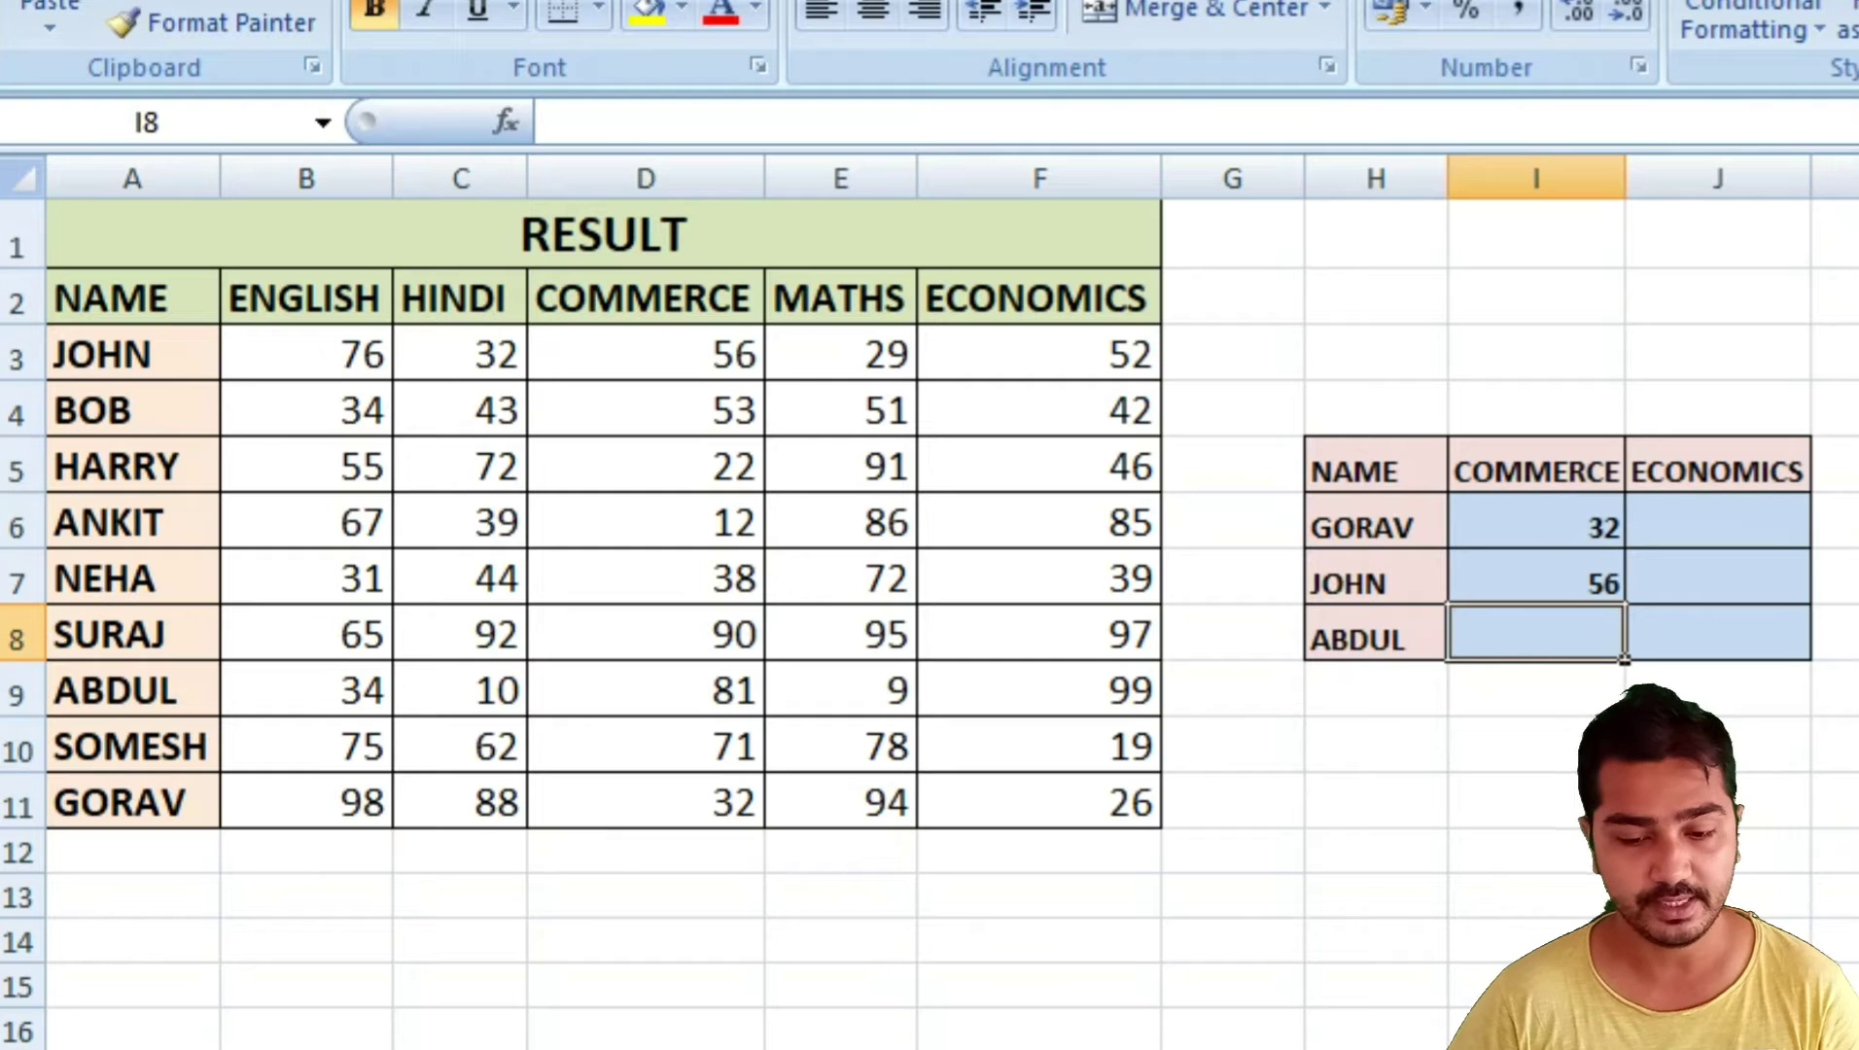
Step: Fill JOHN's formula down to ABDUL's COMMERCE cell, showing 81
click(1614, 594)
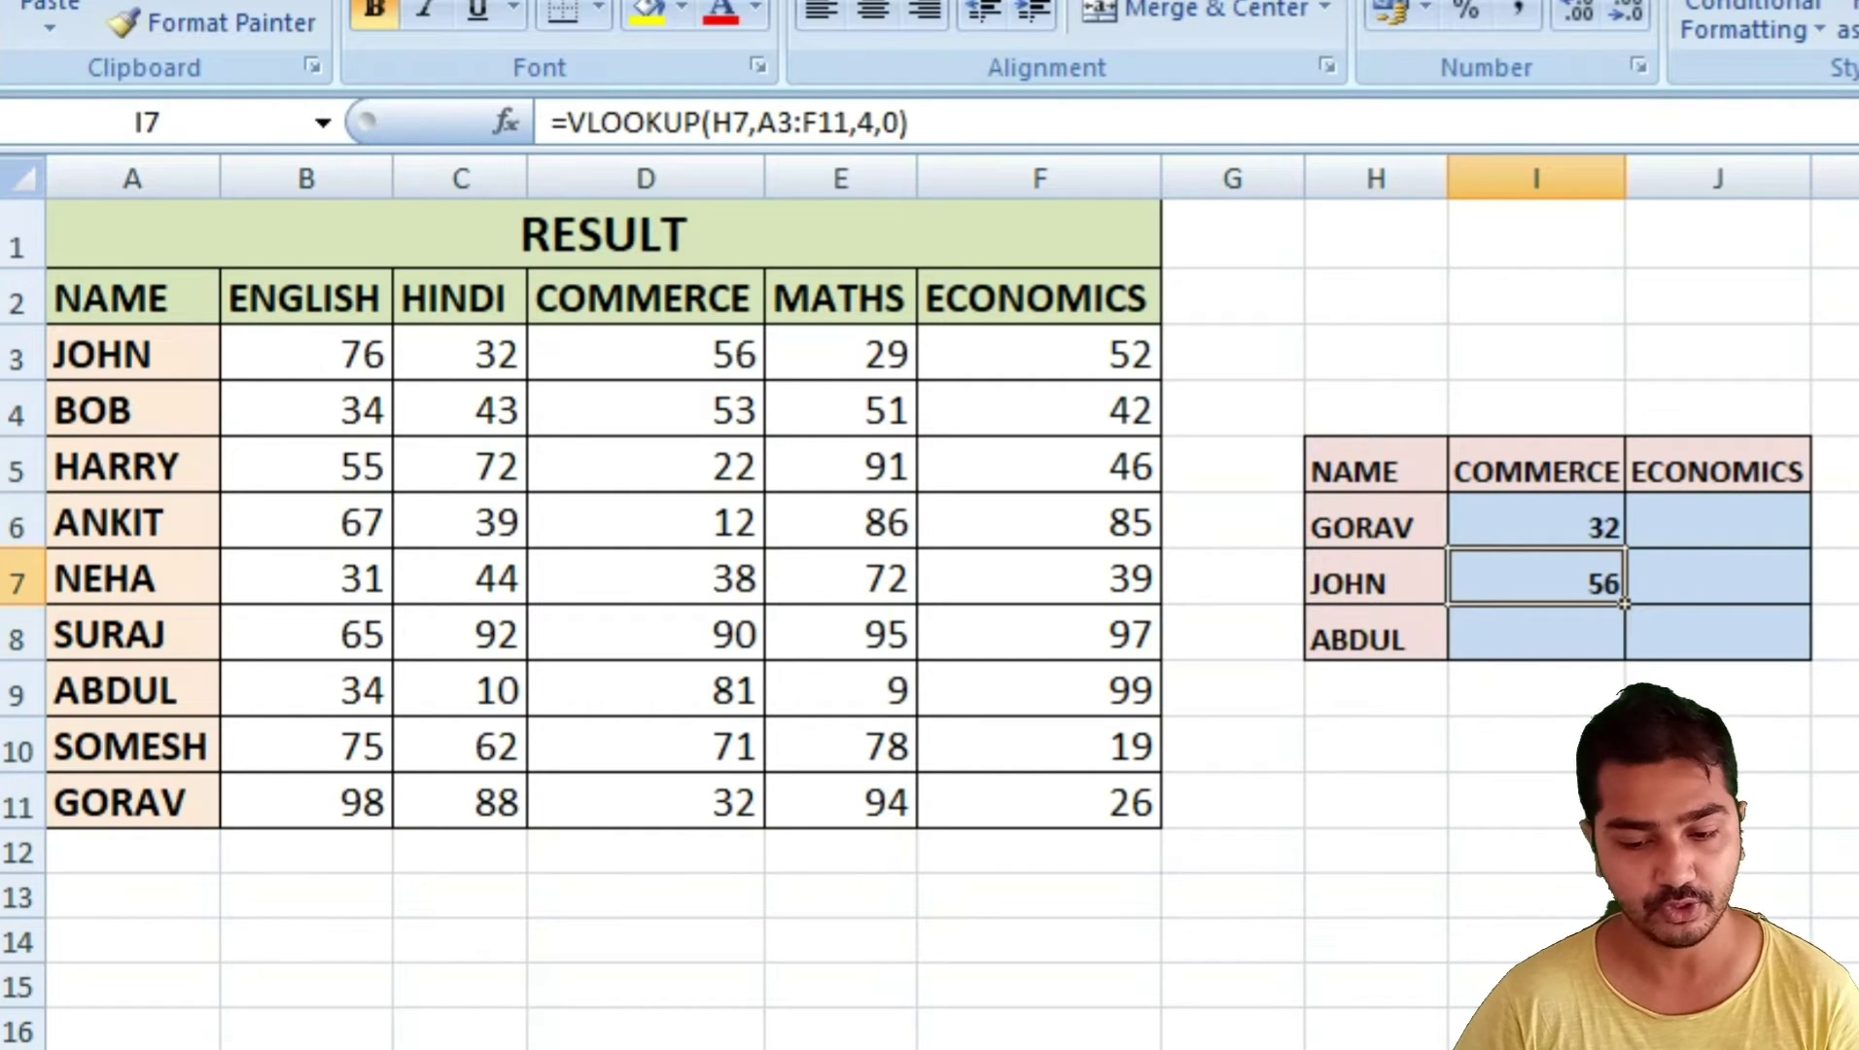
drag(1623, 603, 1624, 659)
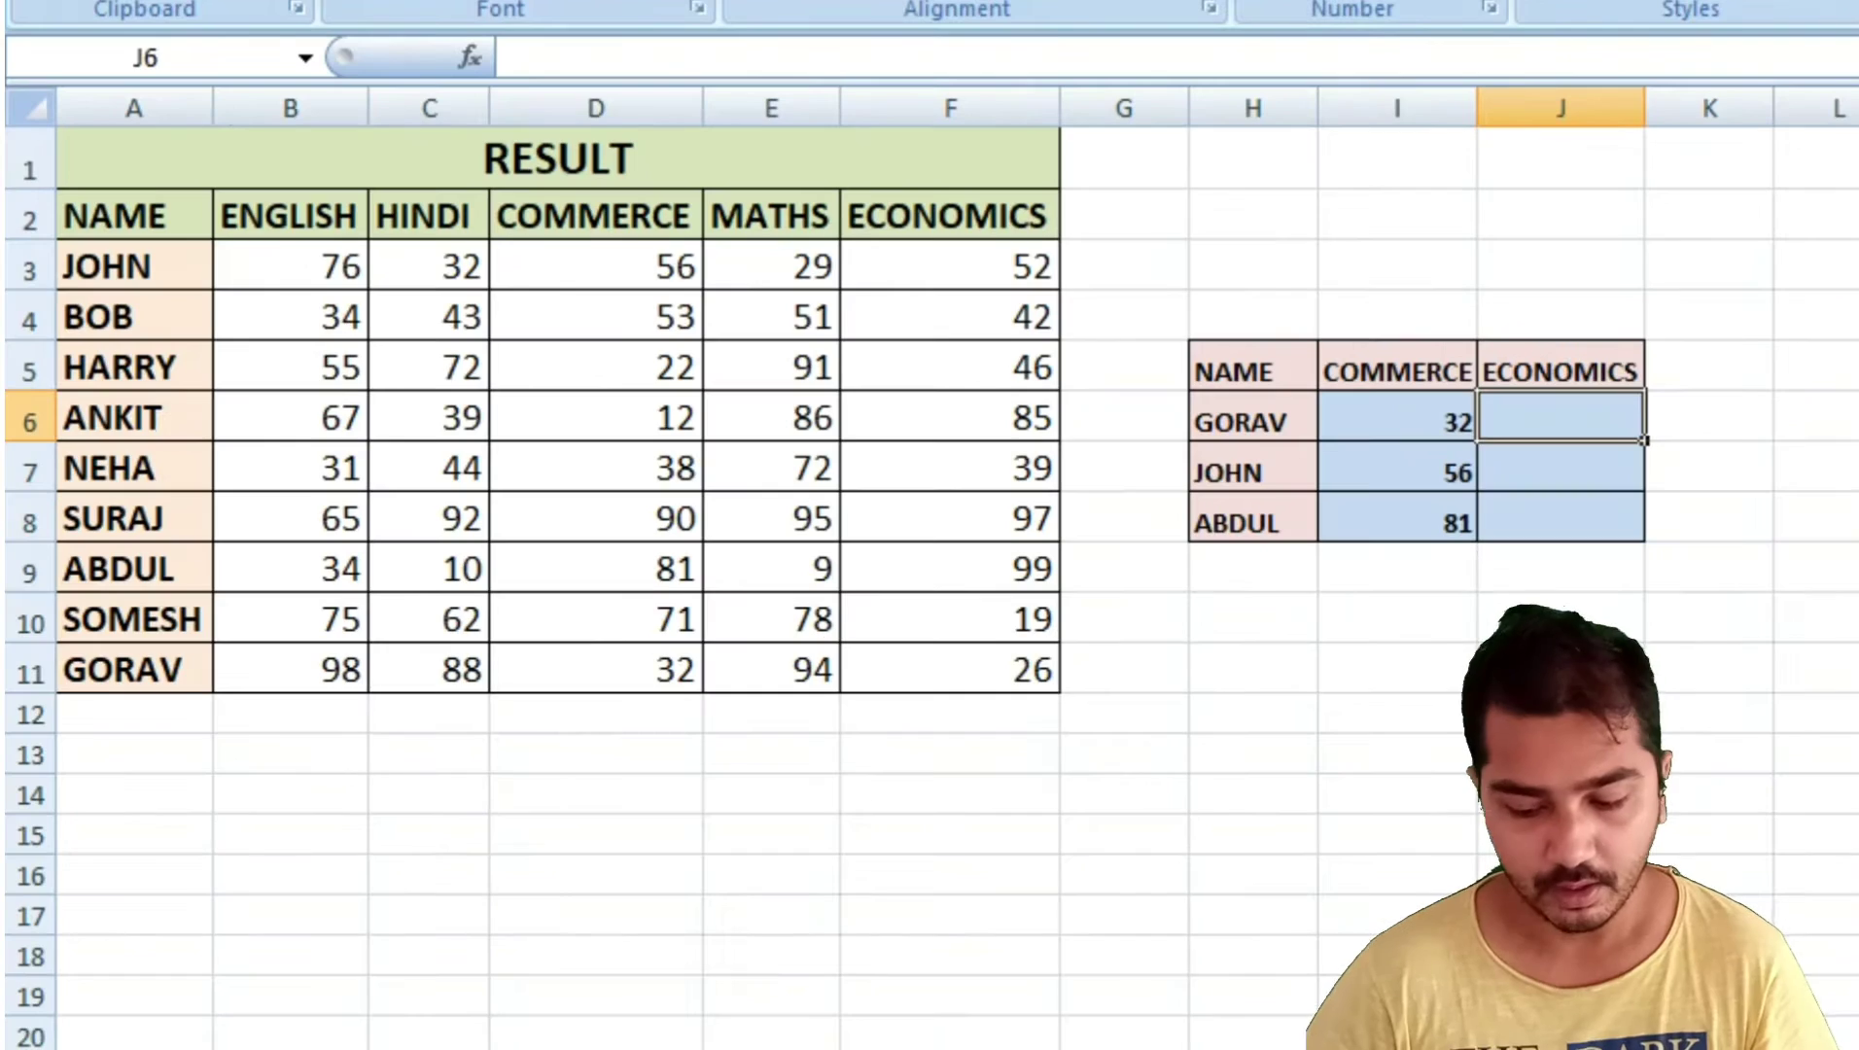
click(1717, 525)
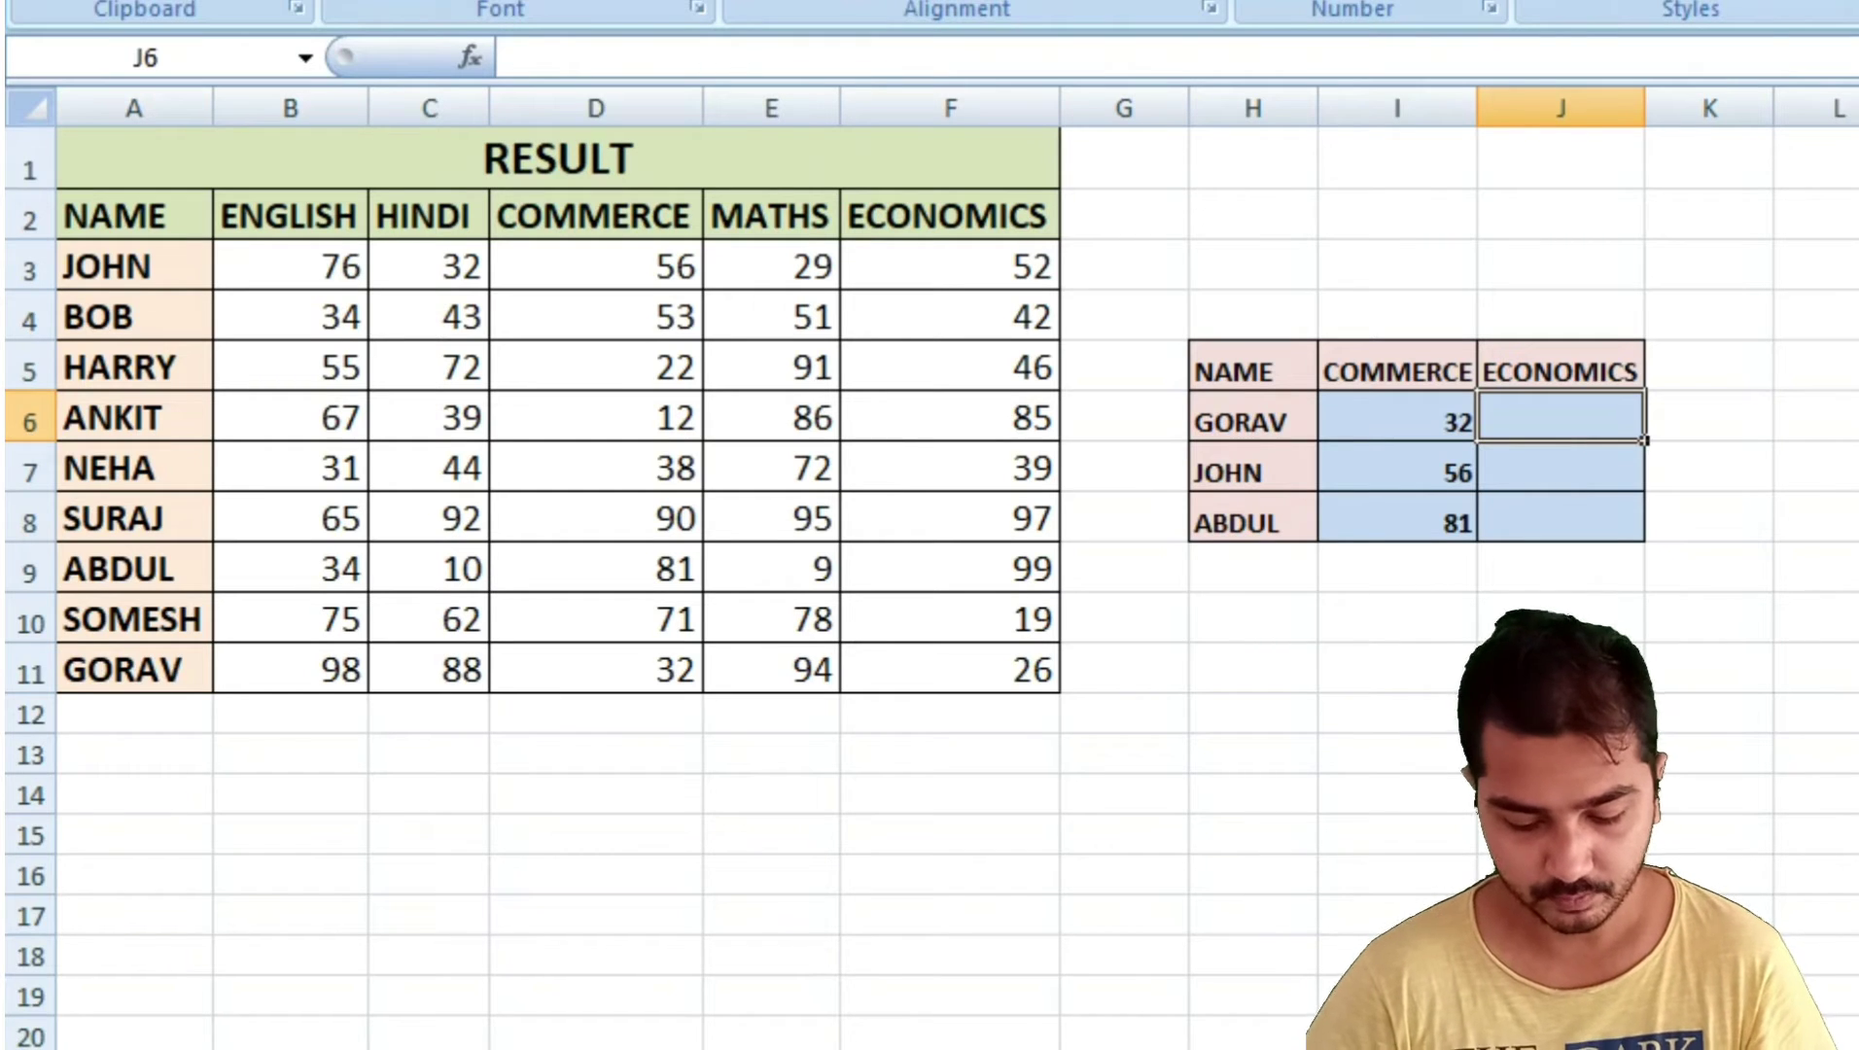
Step: Enter =VLOOKUP(H6,A3:F11,6,0) in GORAV's ECONOMICS cell J6, returning 26
text(=v)
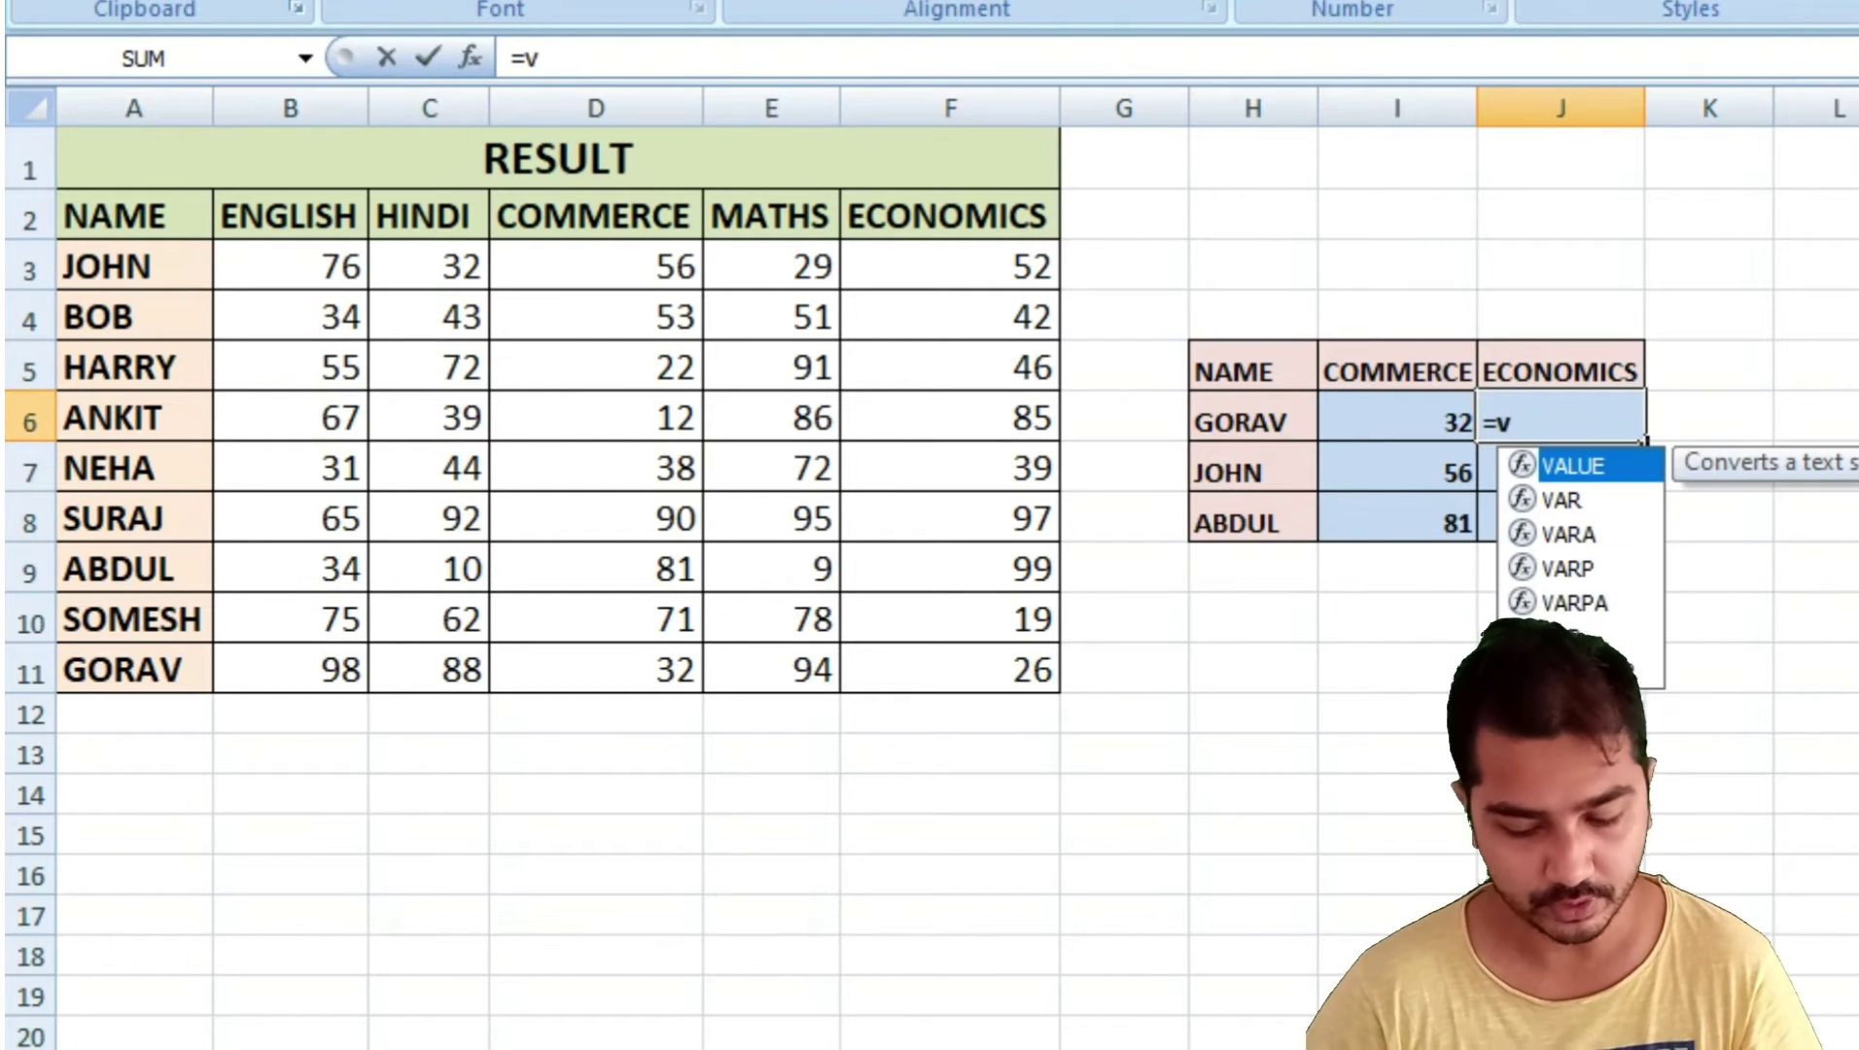
text(l)
key(Tab)
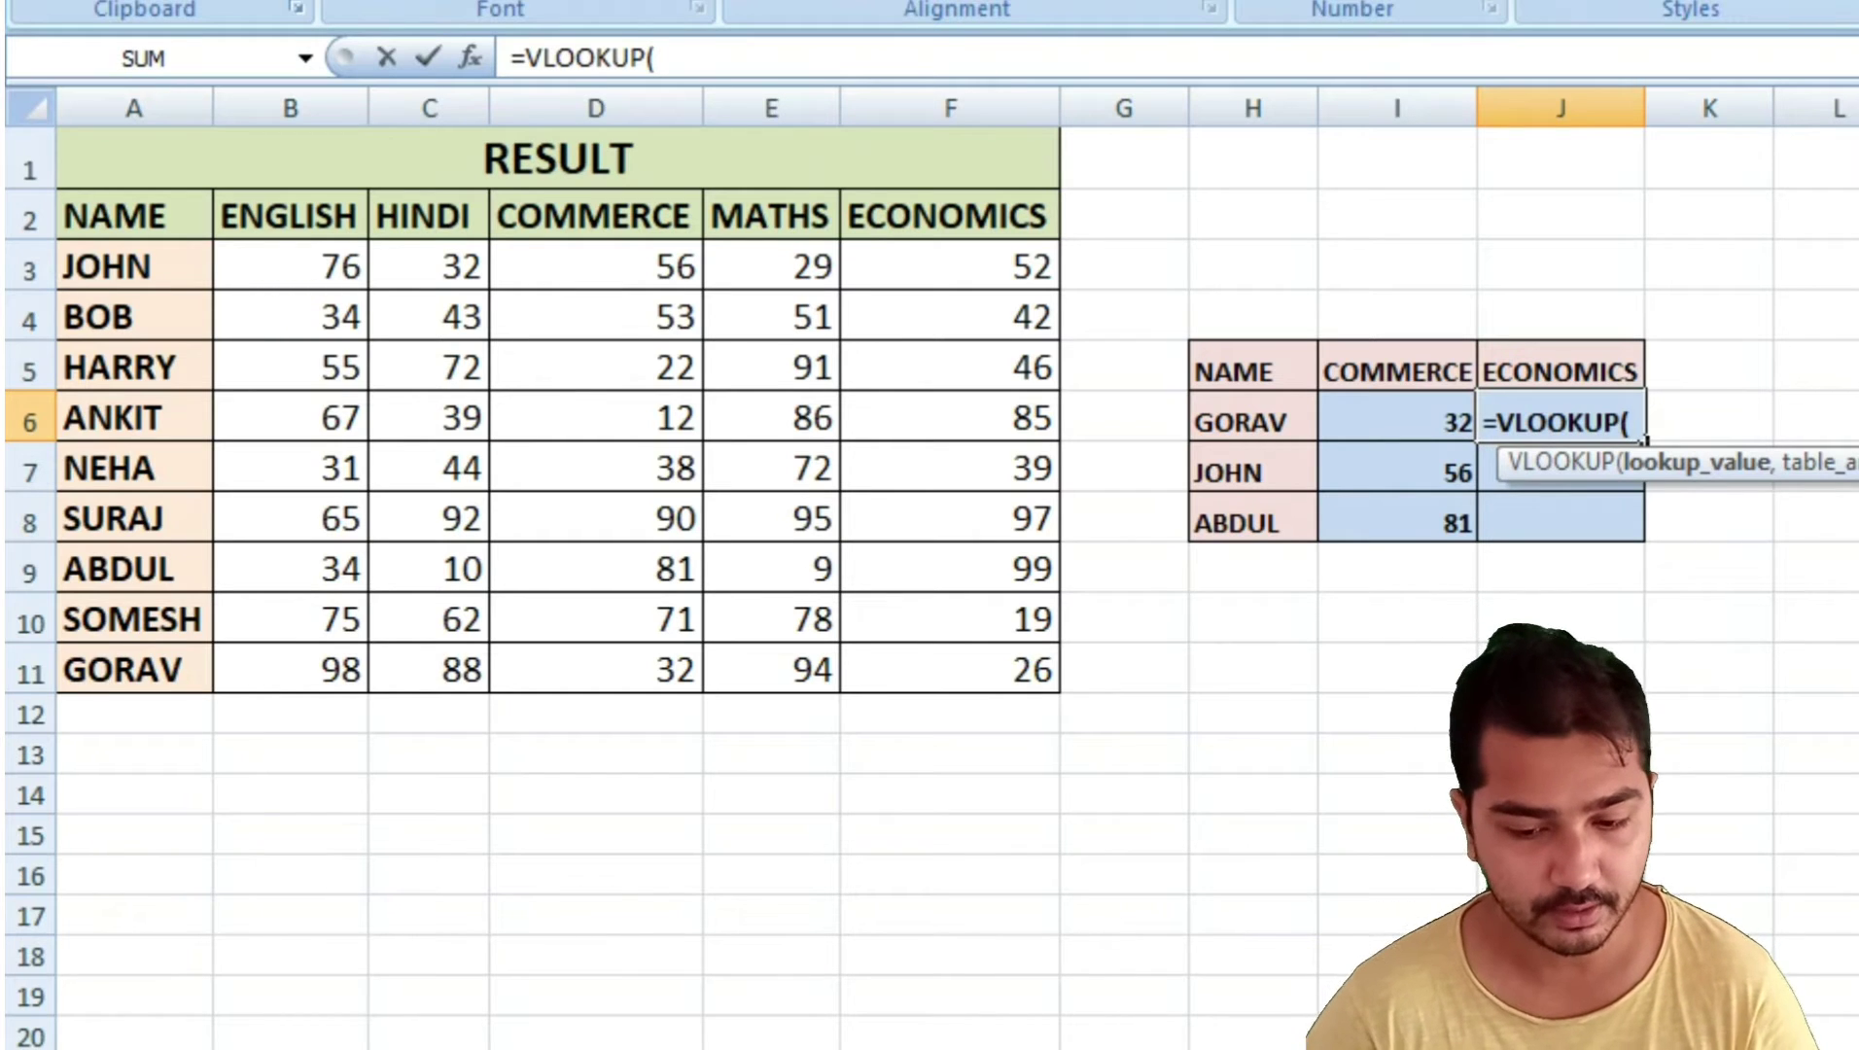
click(1252, 421)
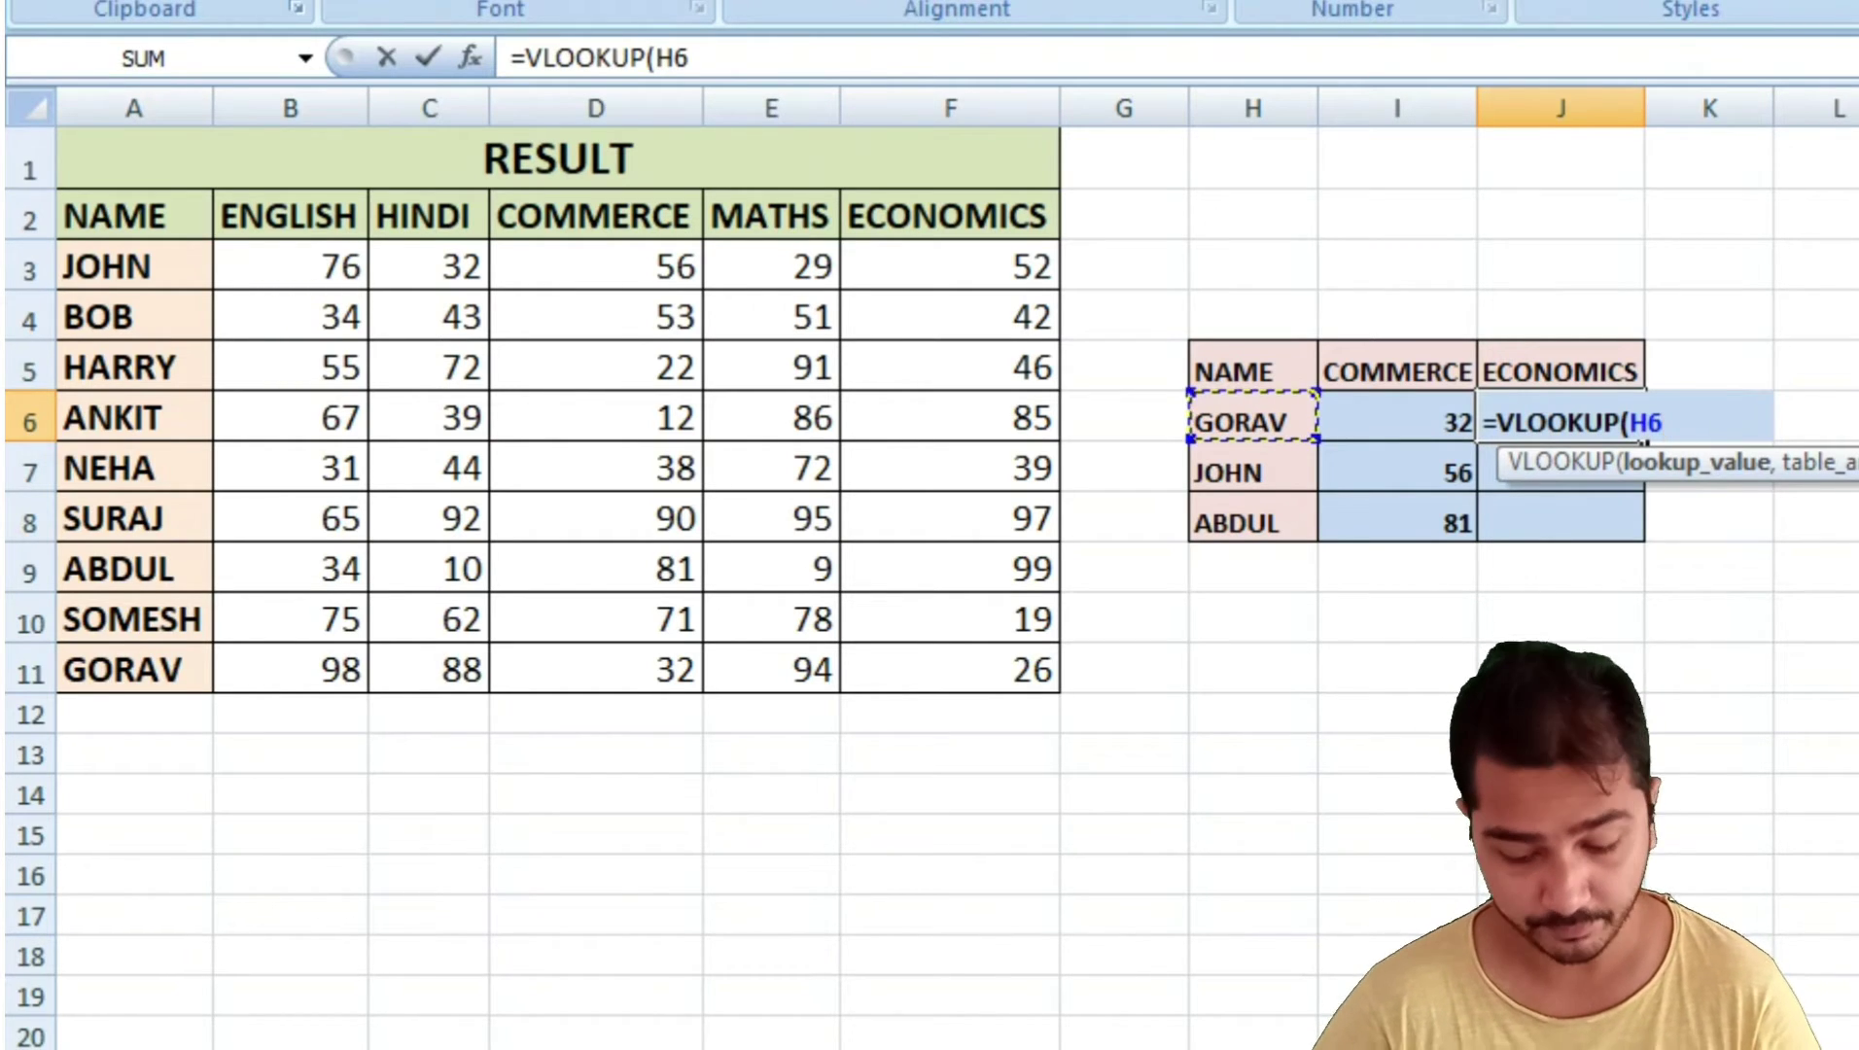
text(,)
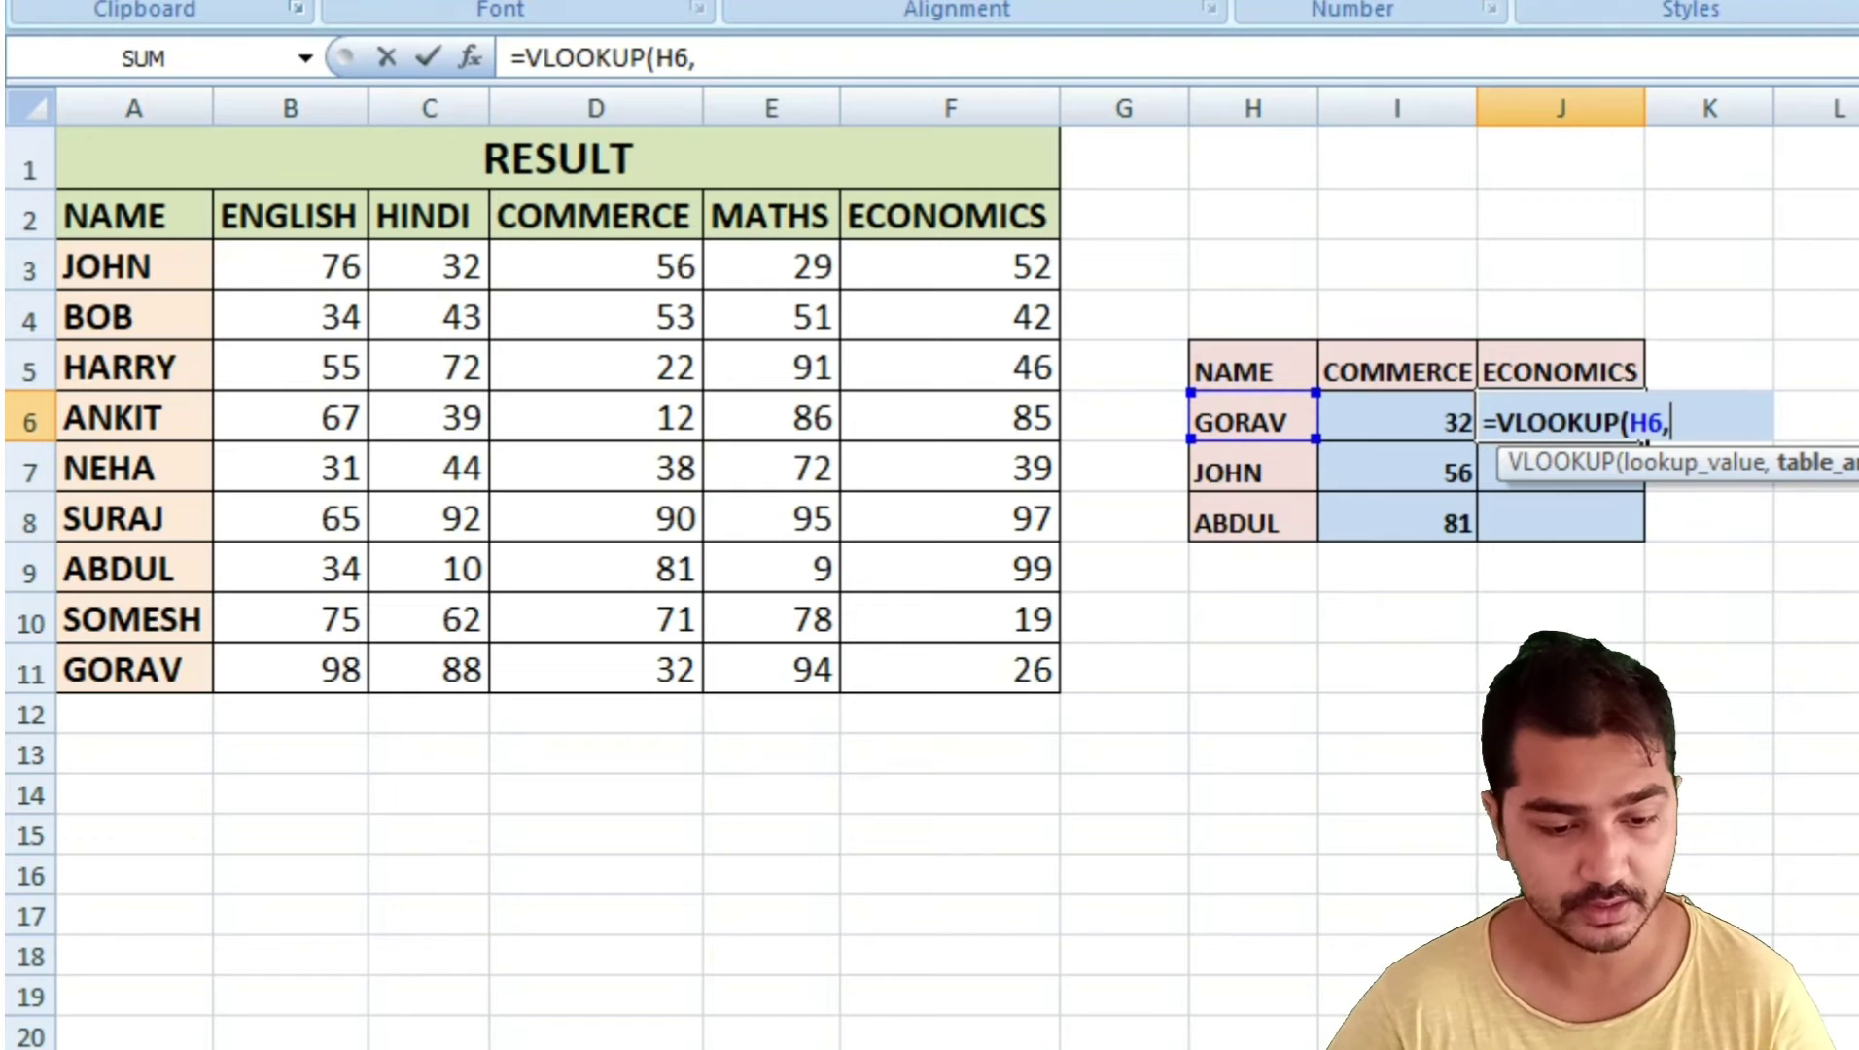
drag(107, 266, 1040, 671)
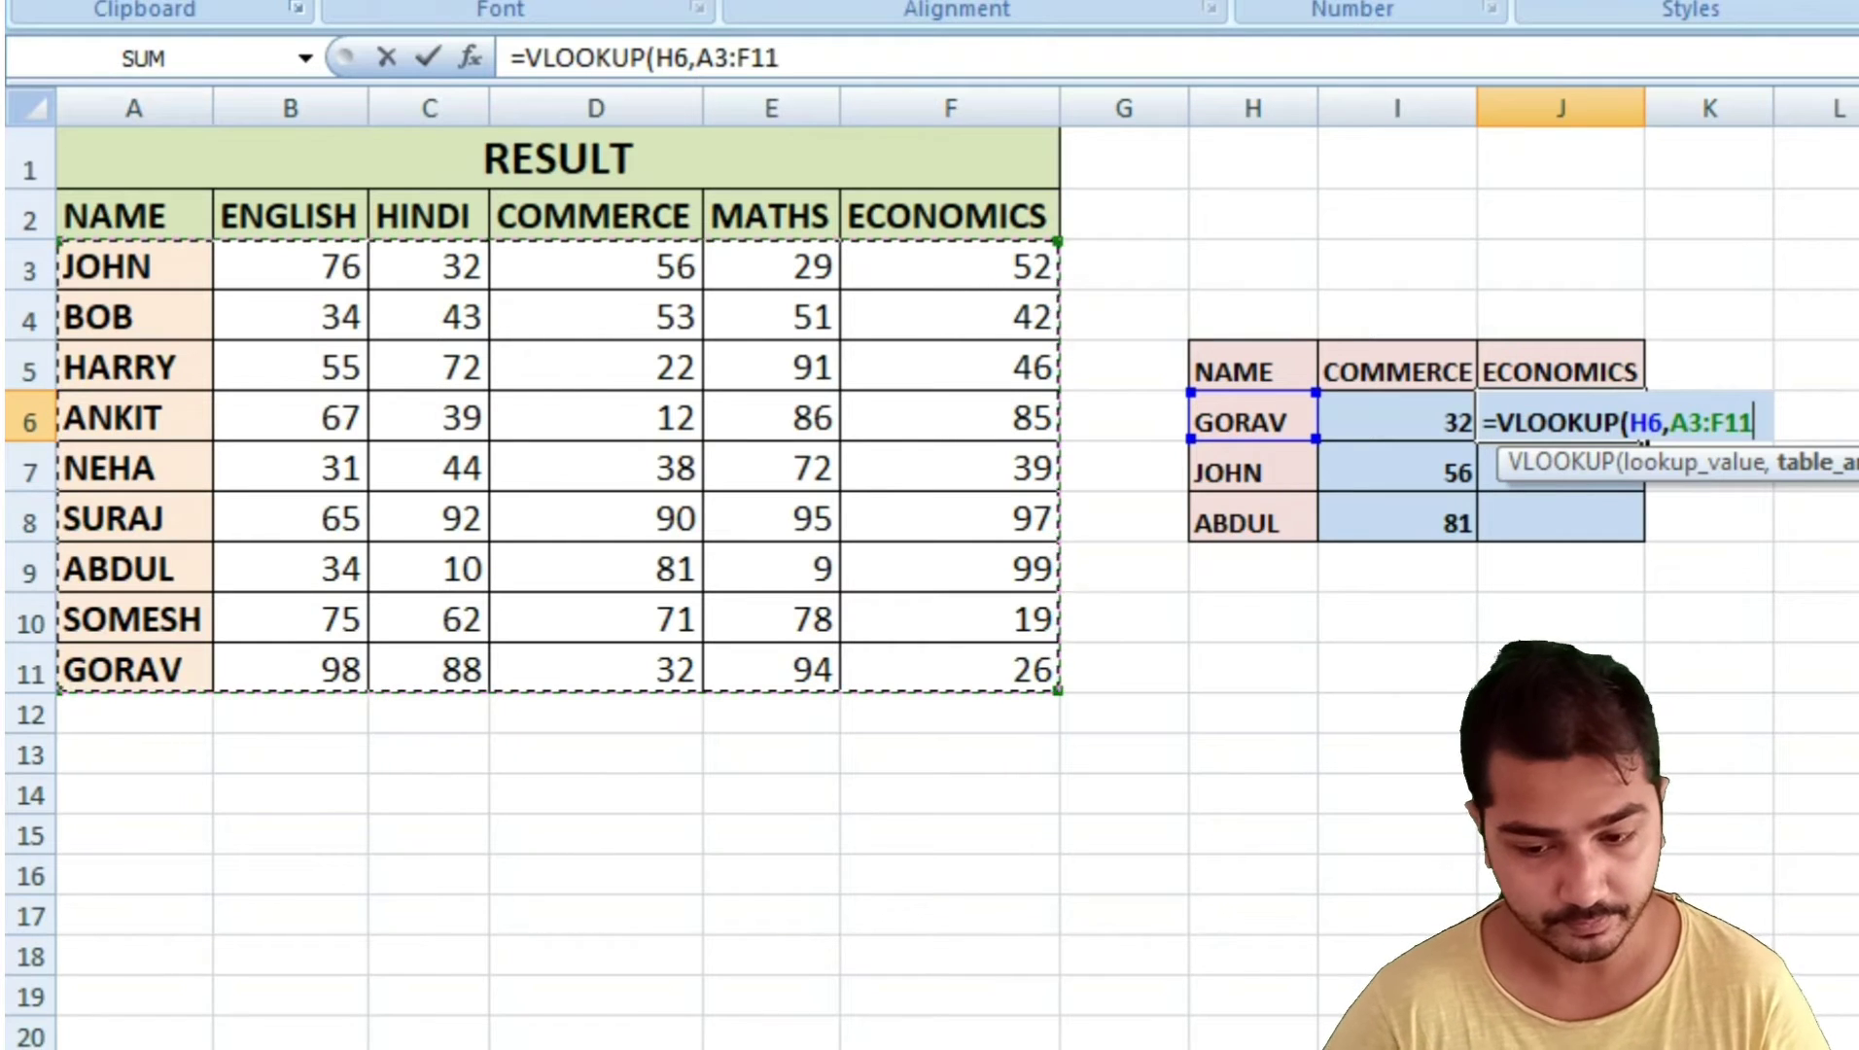
text(,)
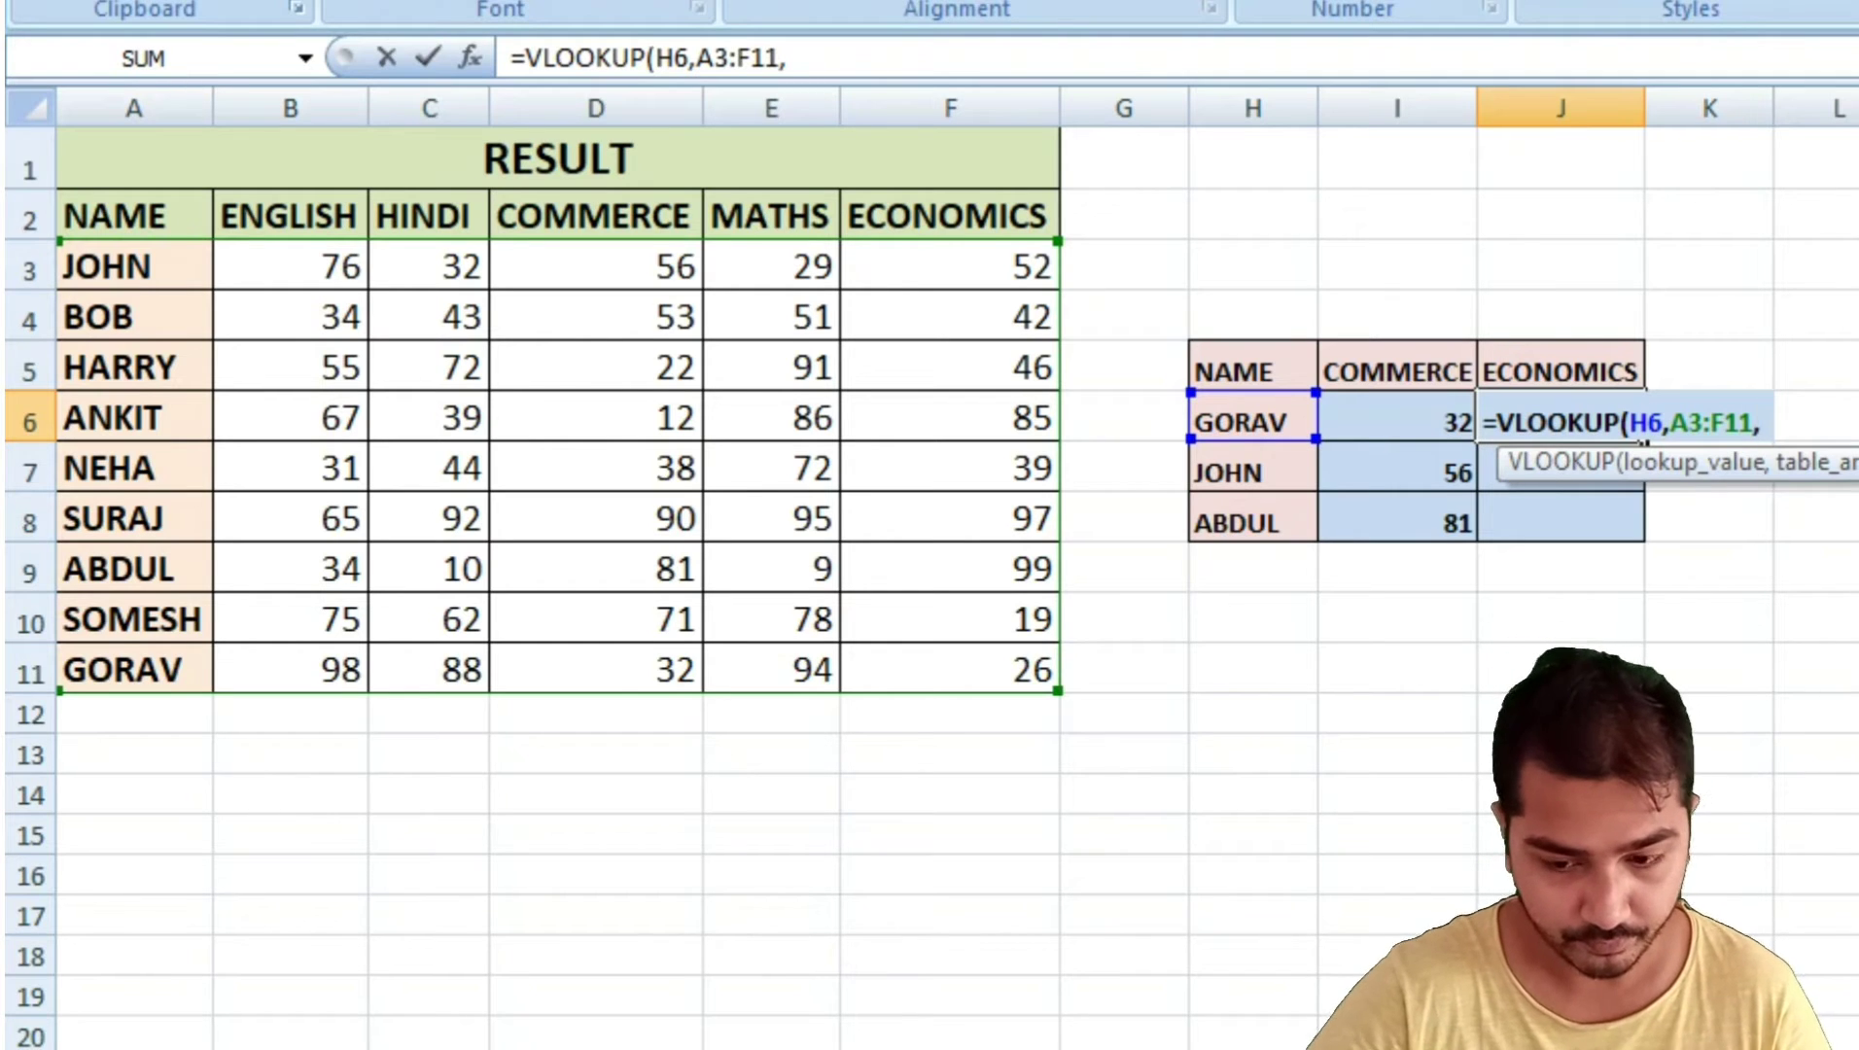
text(6,)
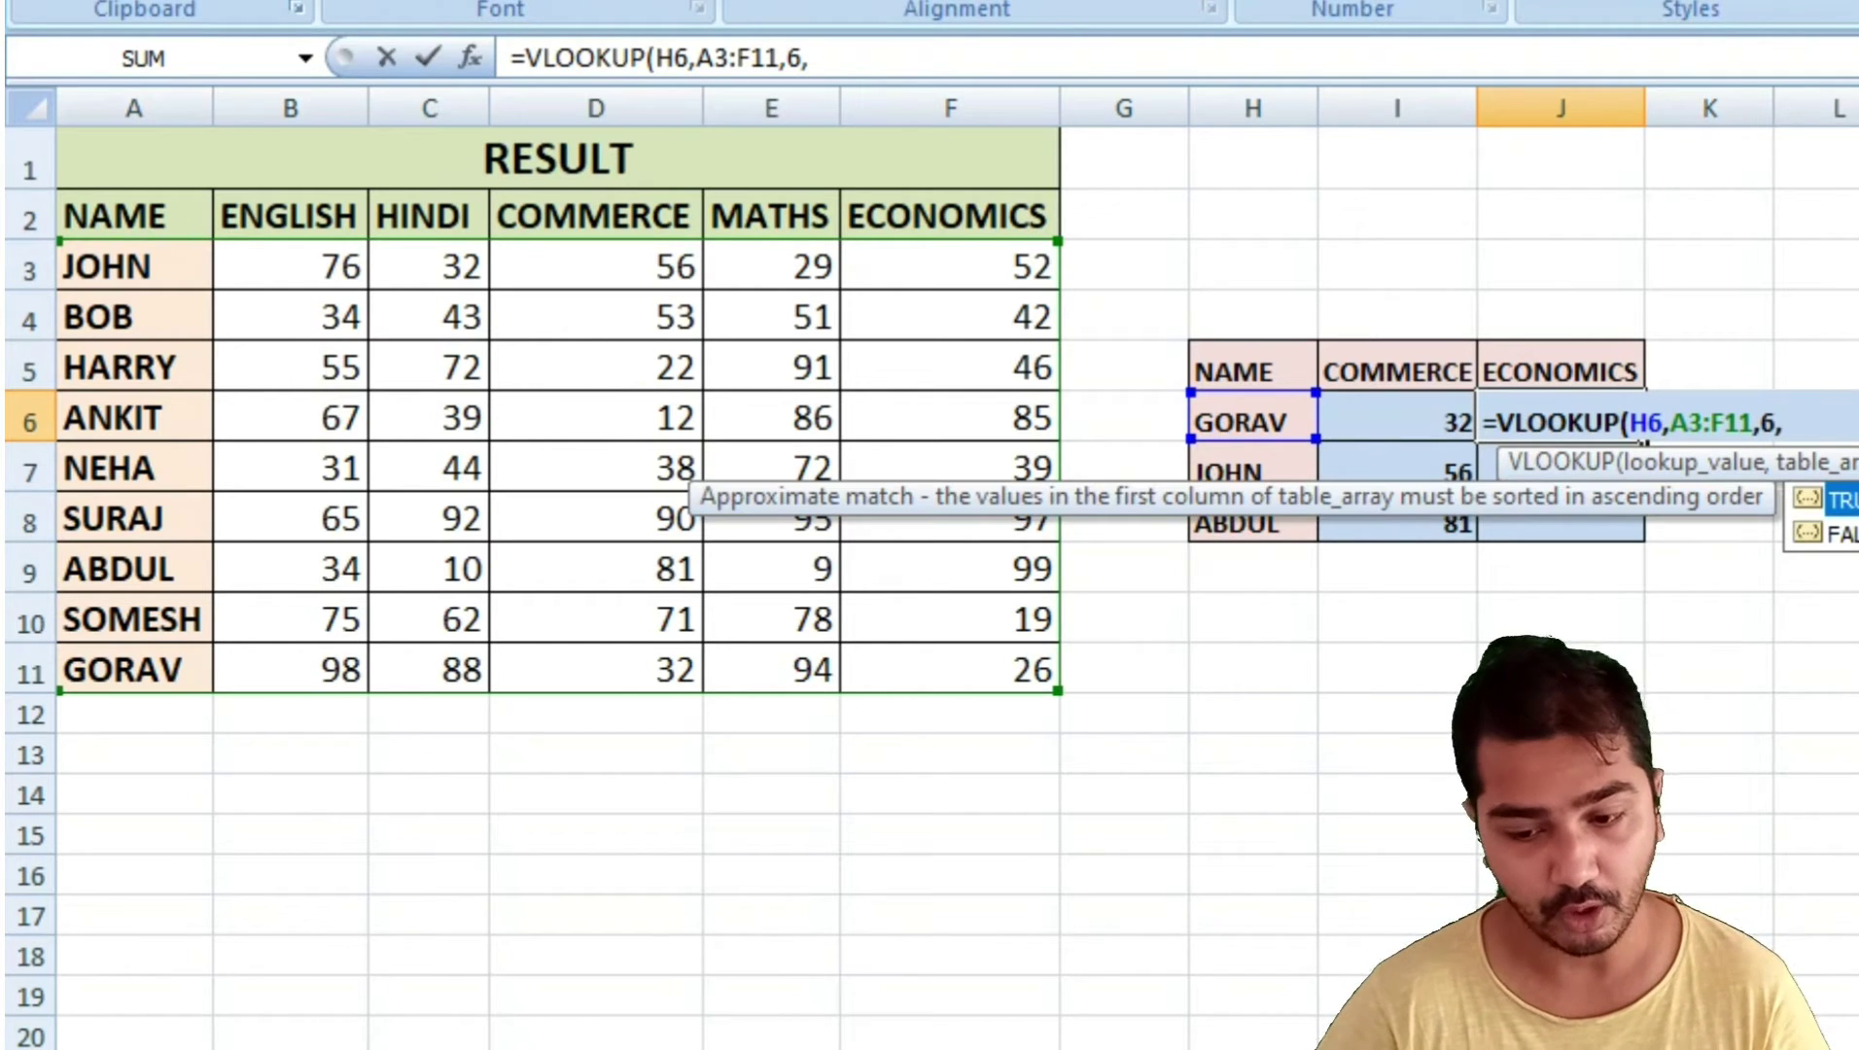
text(0)
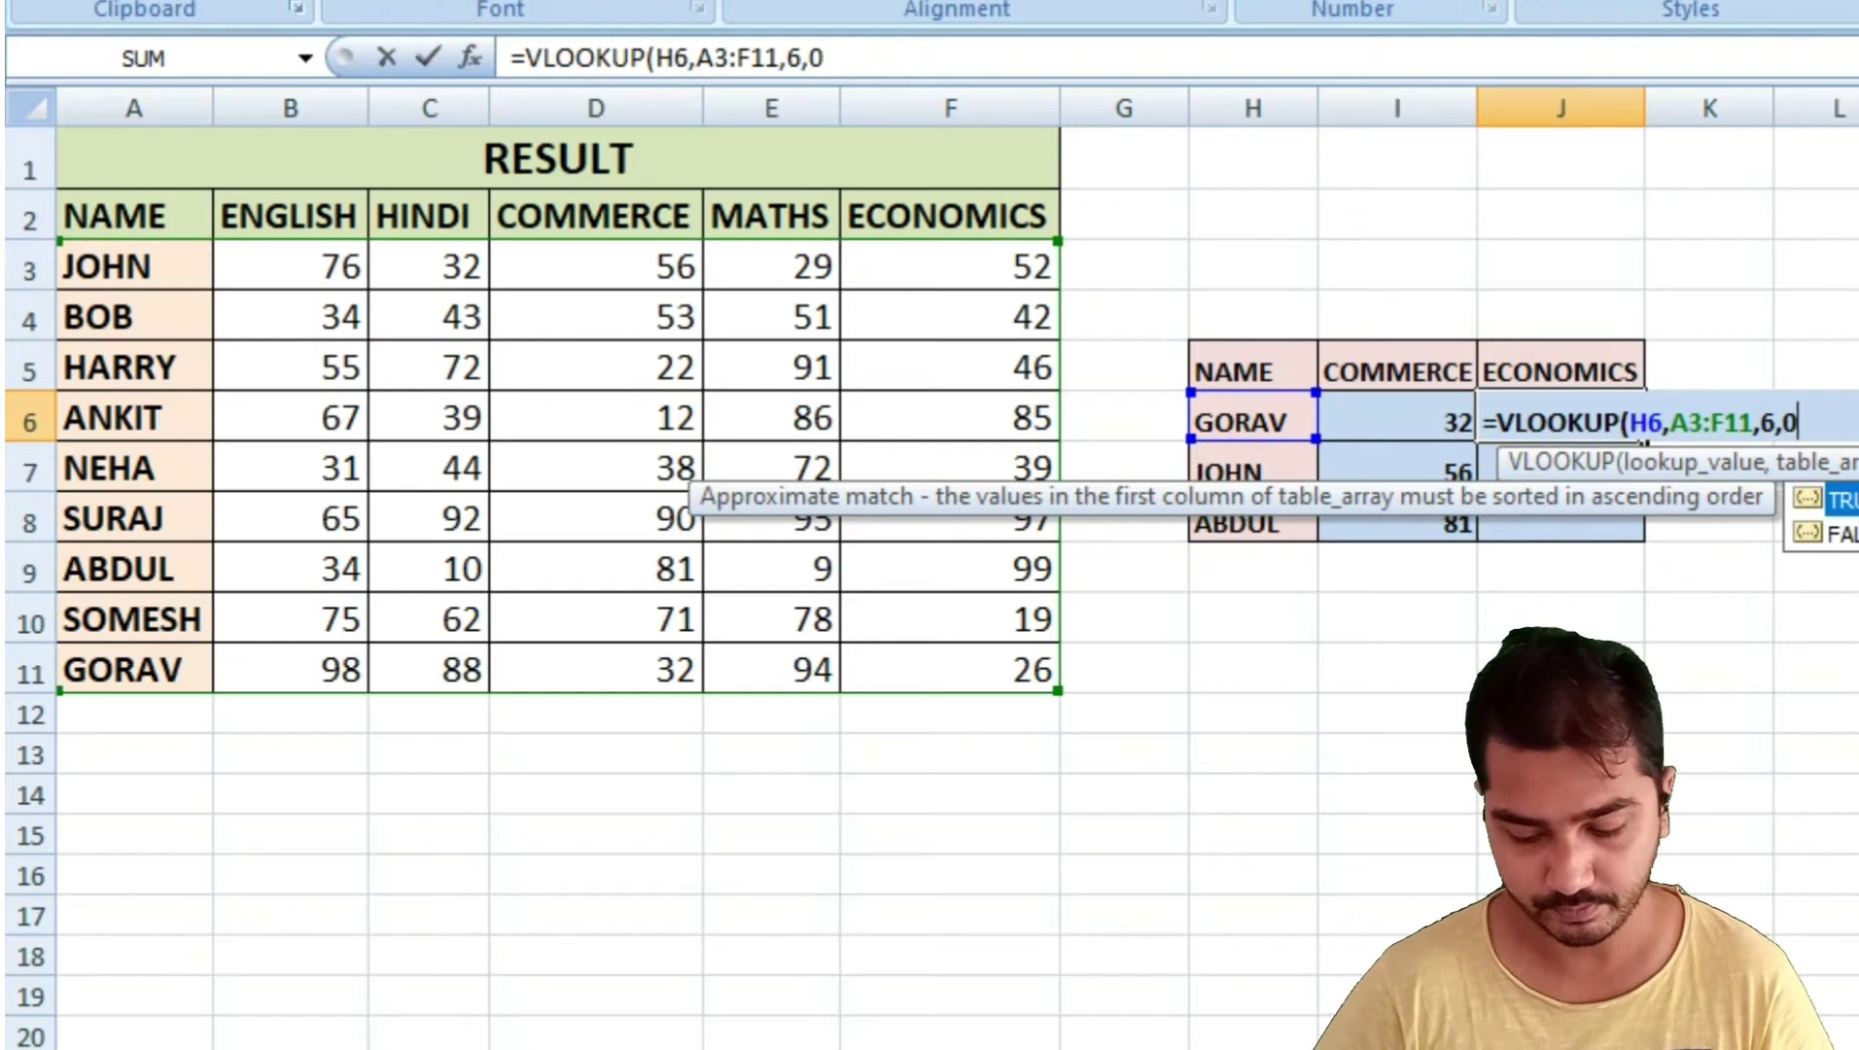
text())
key(Return)
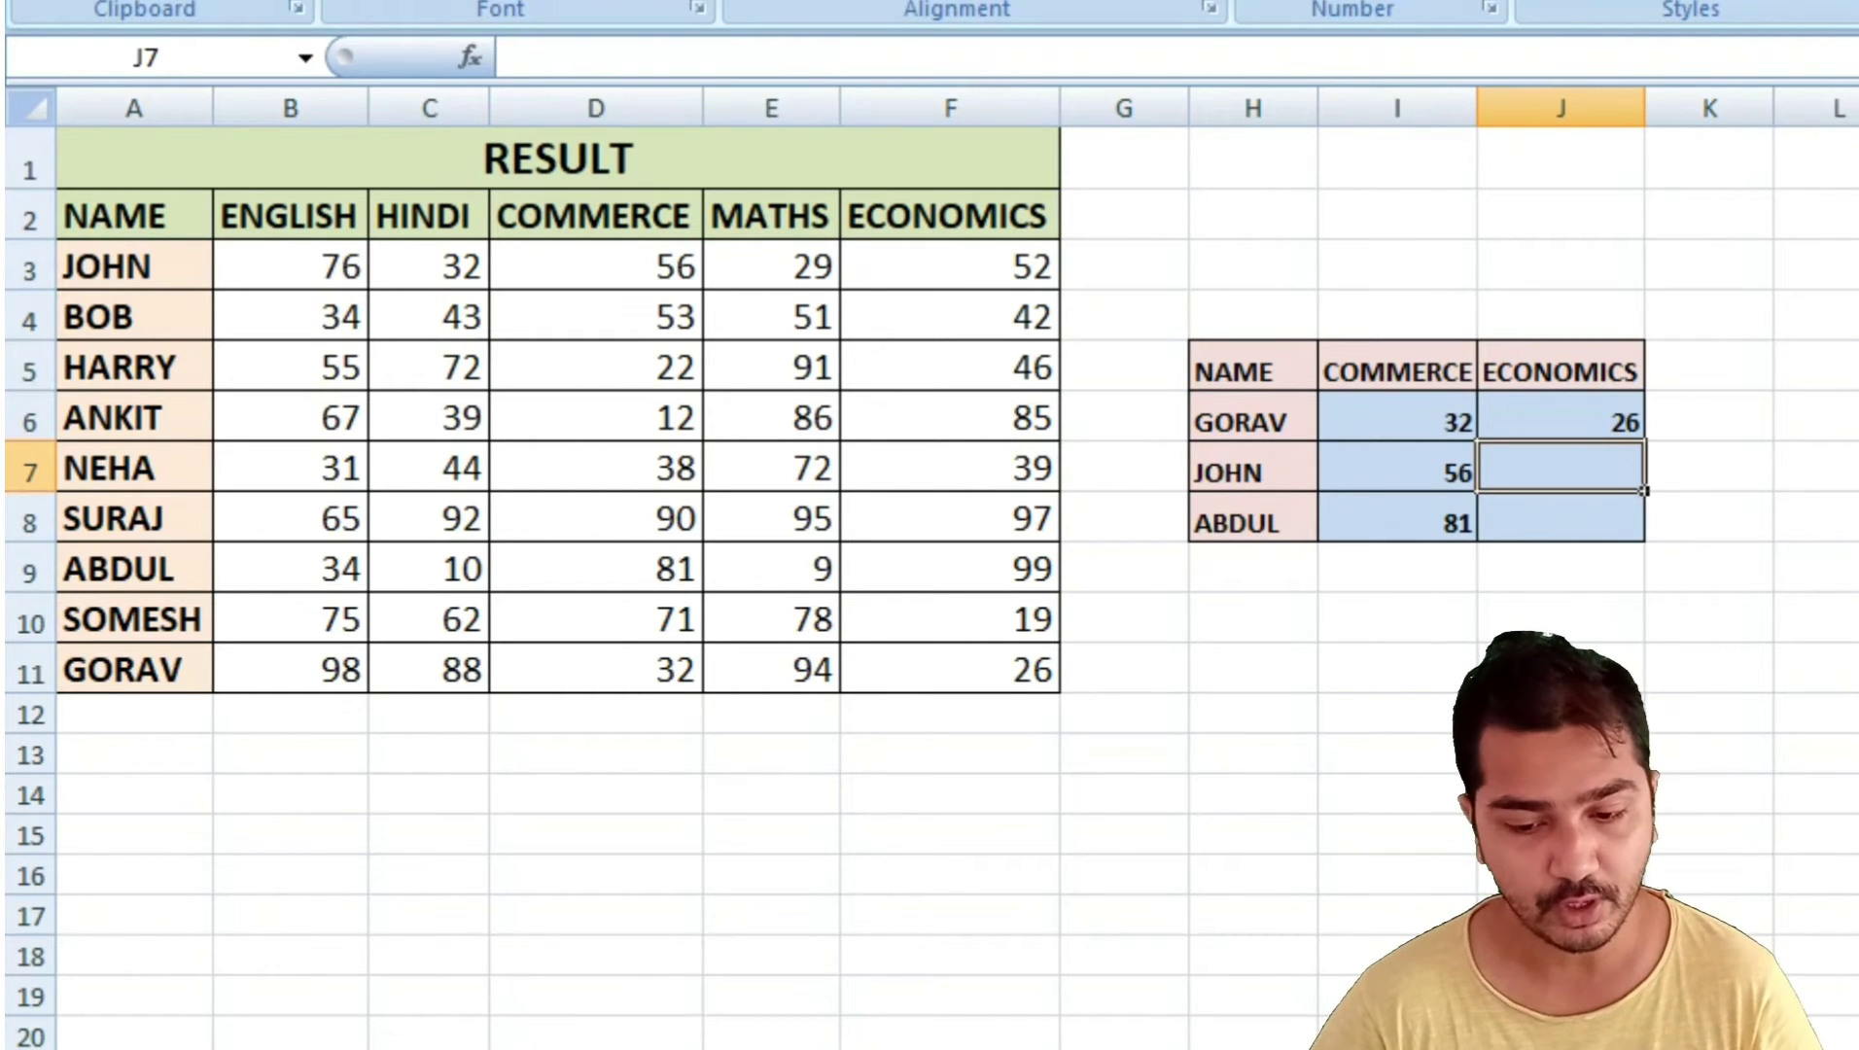
click(1561, 422)
Step: Fill J6's formula down to J8 and inspect JOHN's #N/A from the shifted A4:F12 range
drag(1643, 440, 1643, 542)
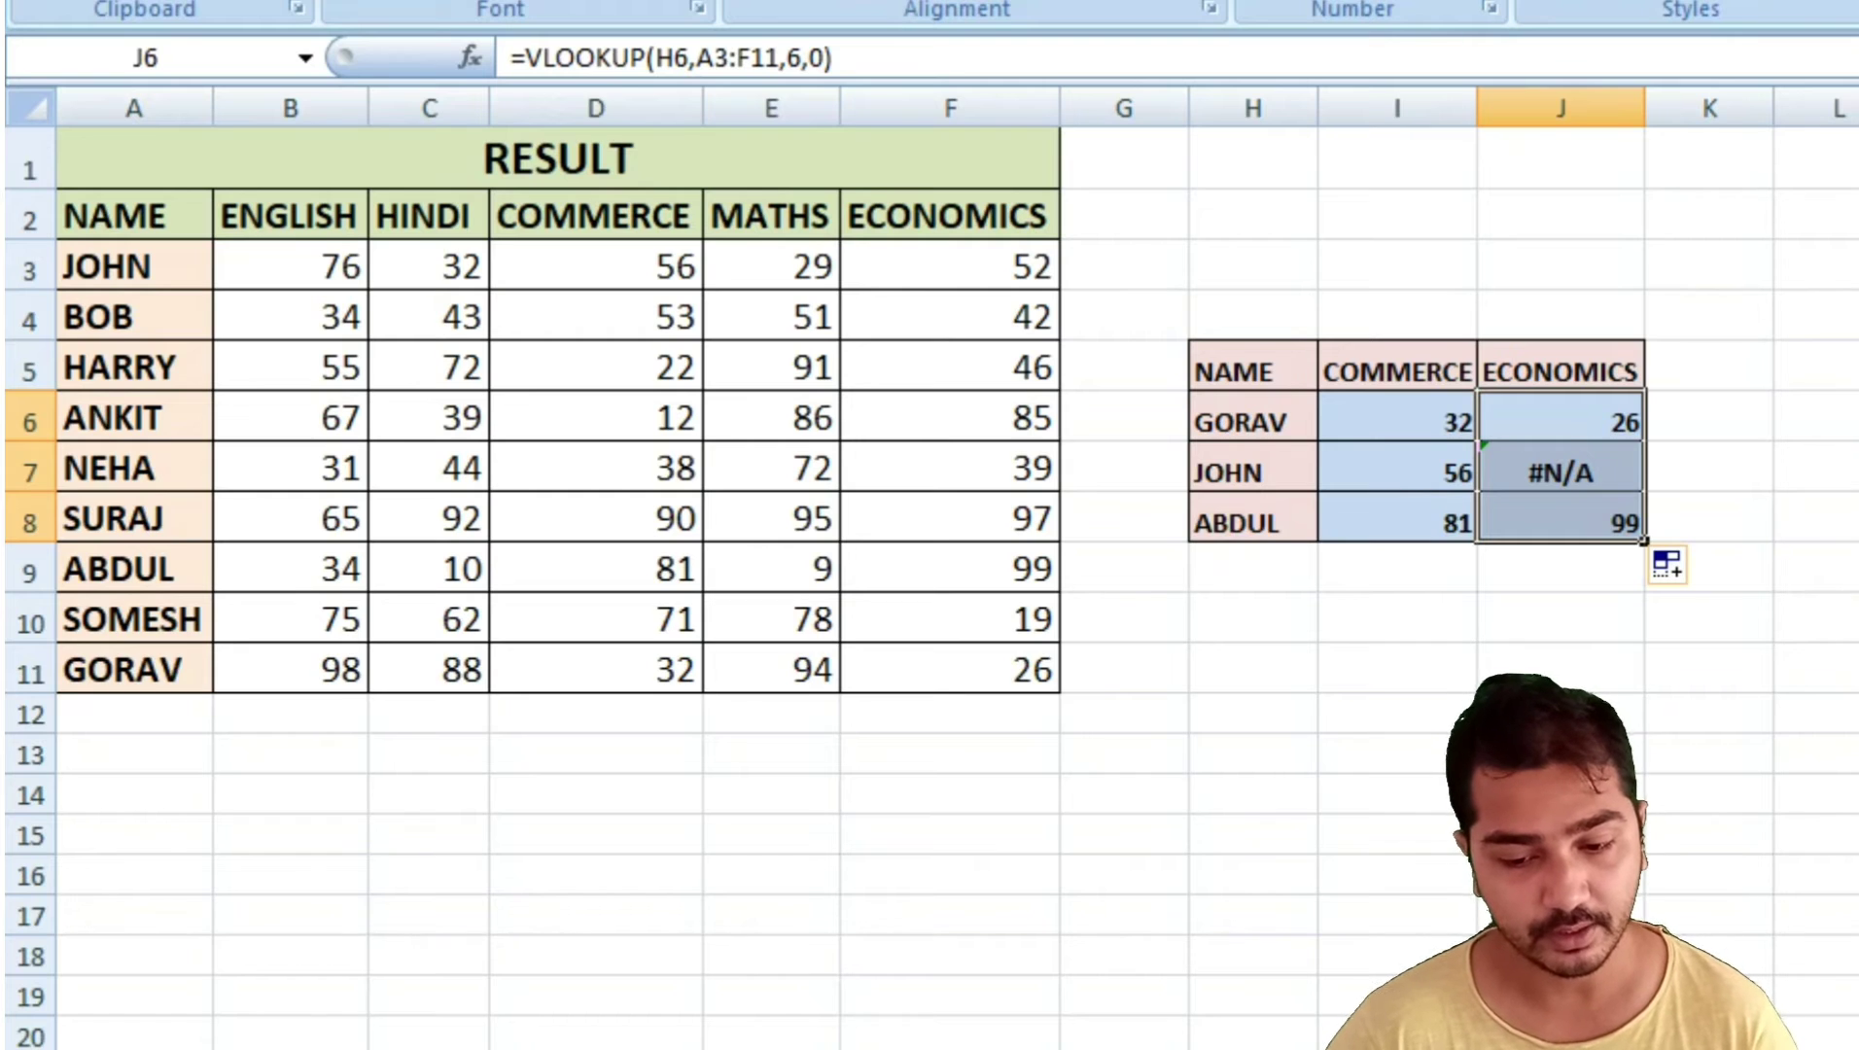
click(1561, 418)
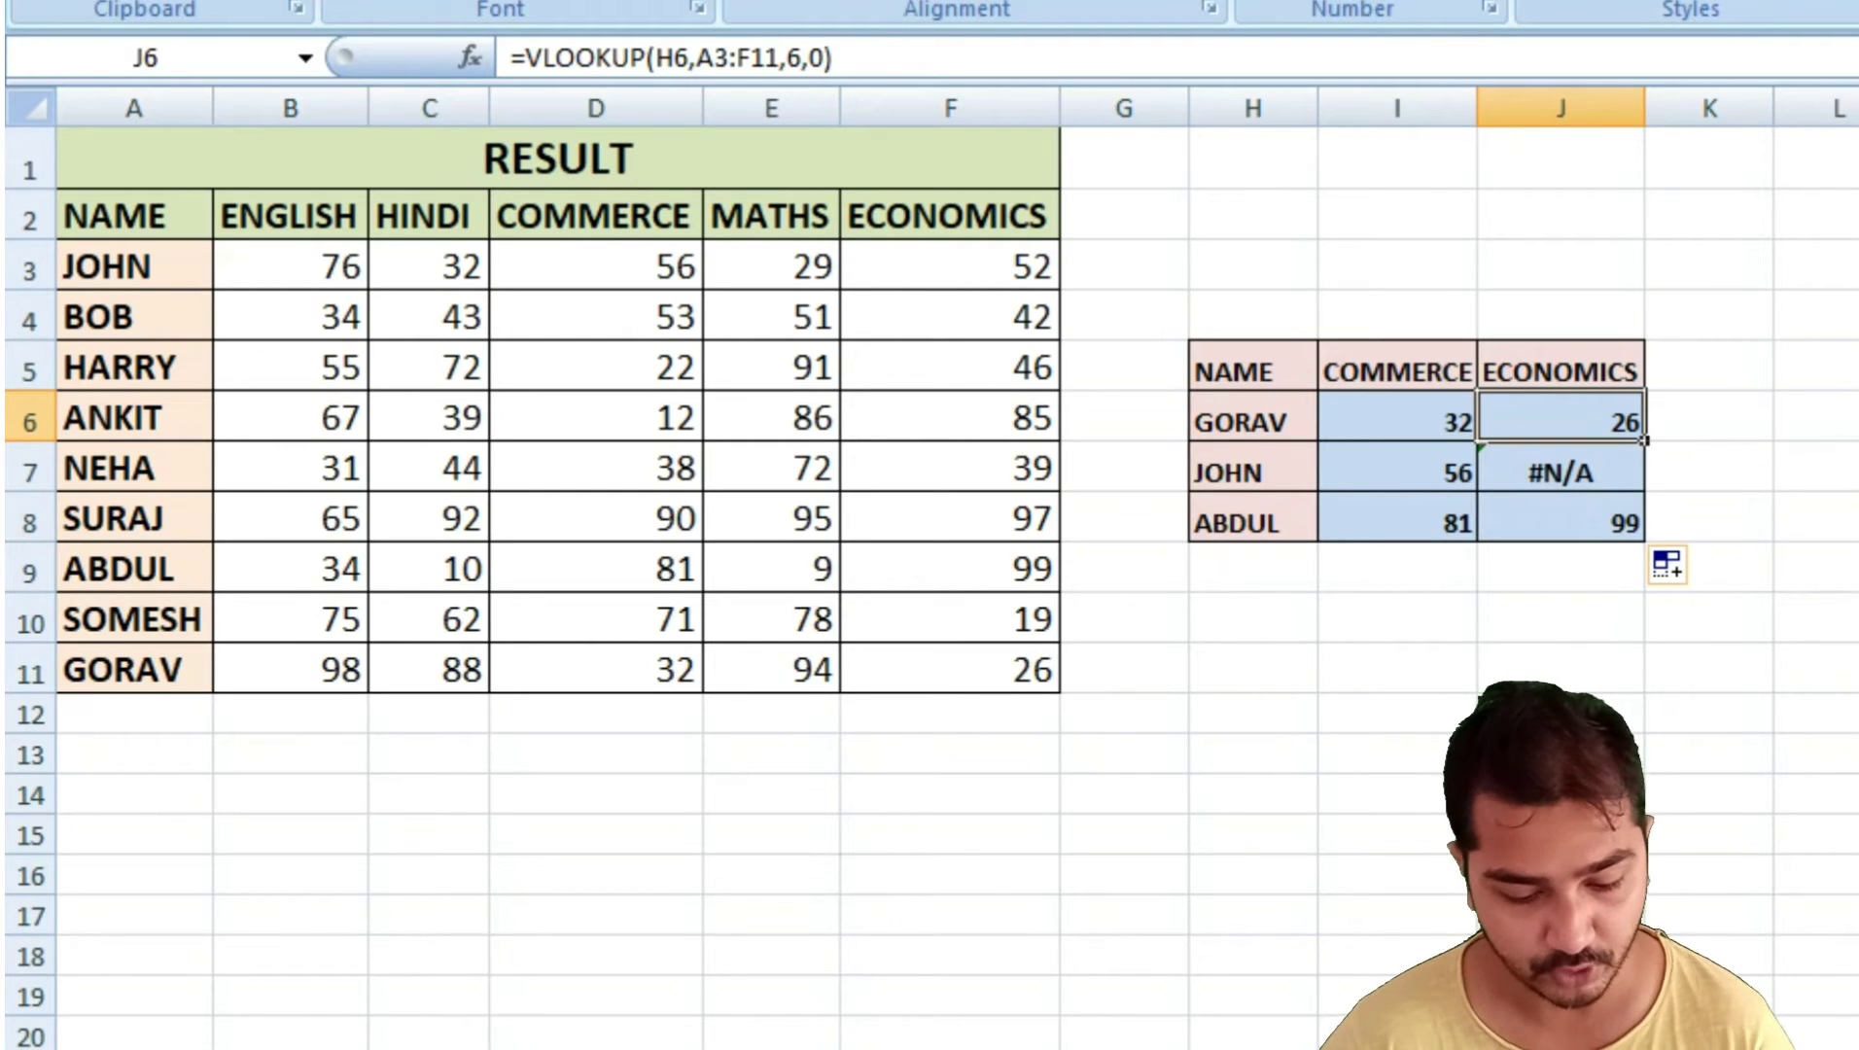
key(F2)
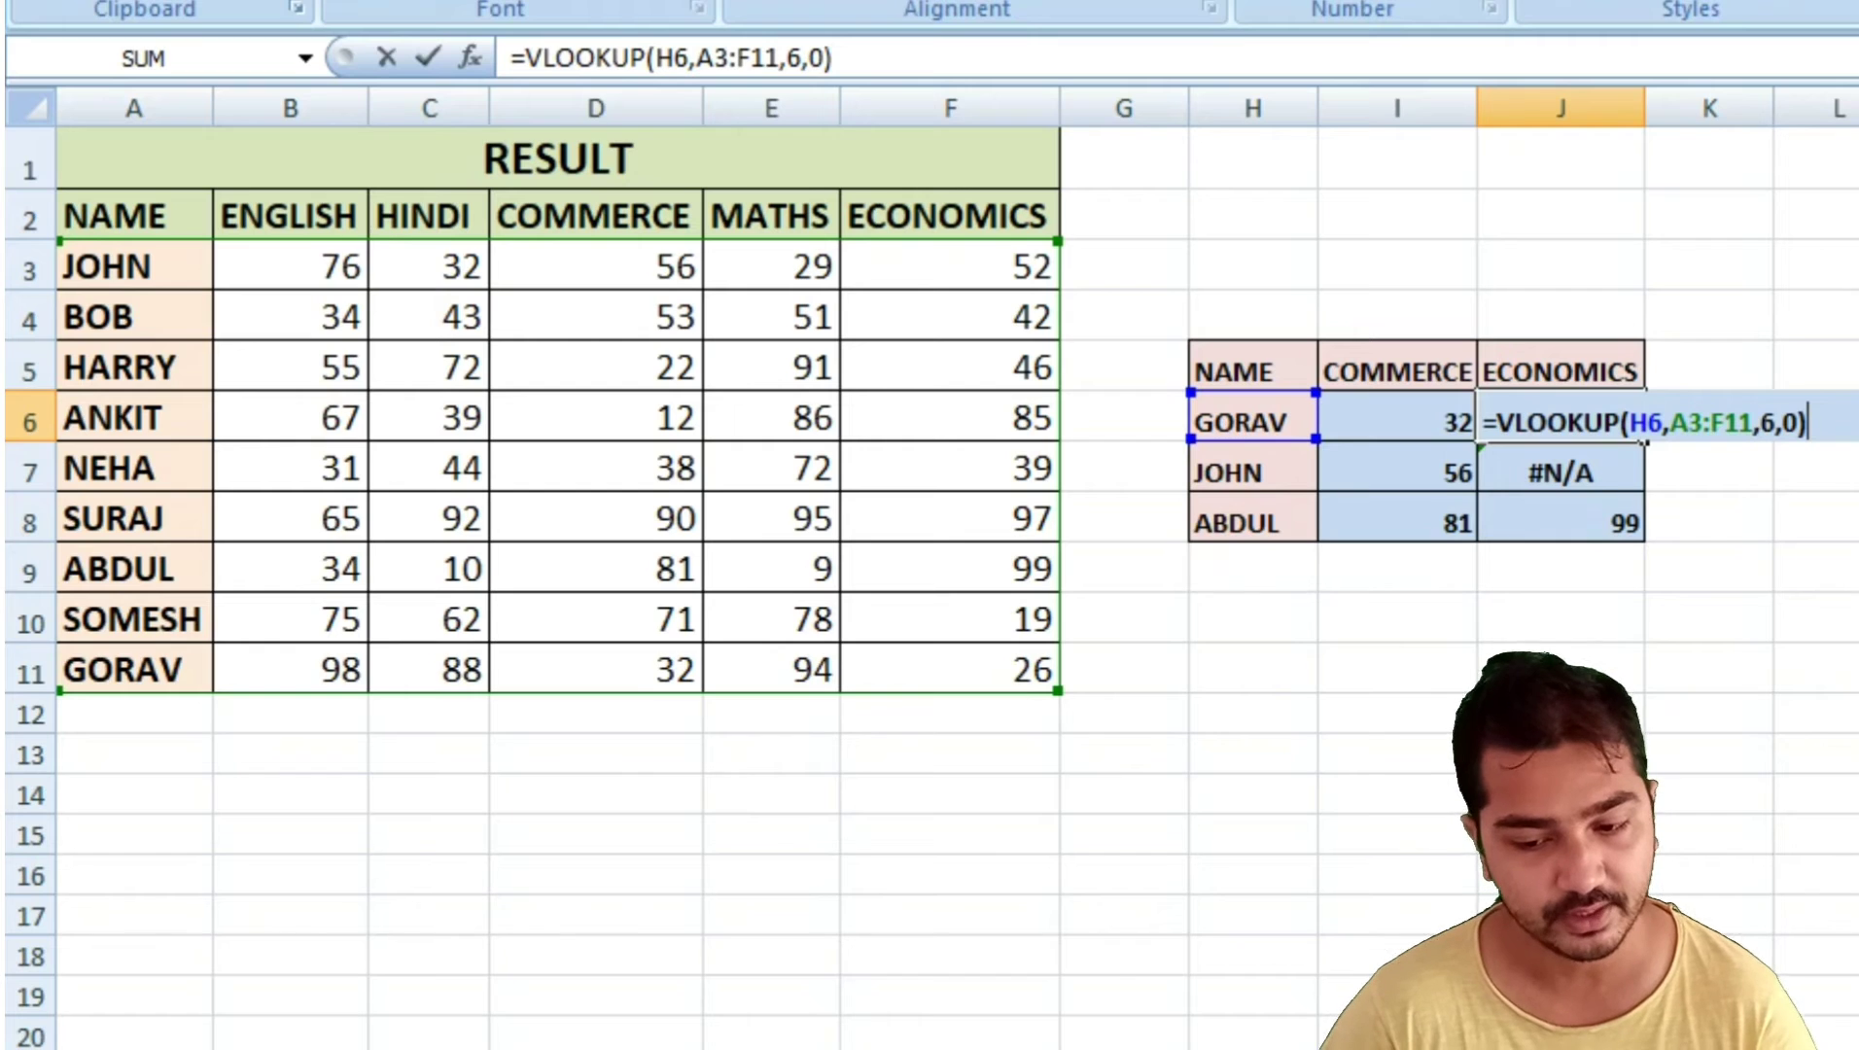
key(ctrl+Return)
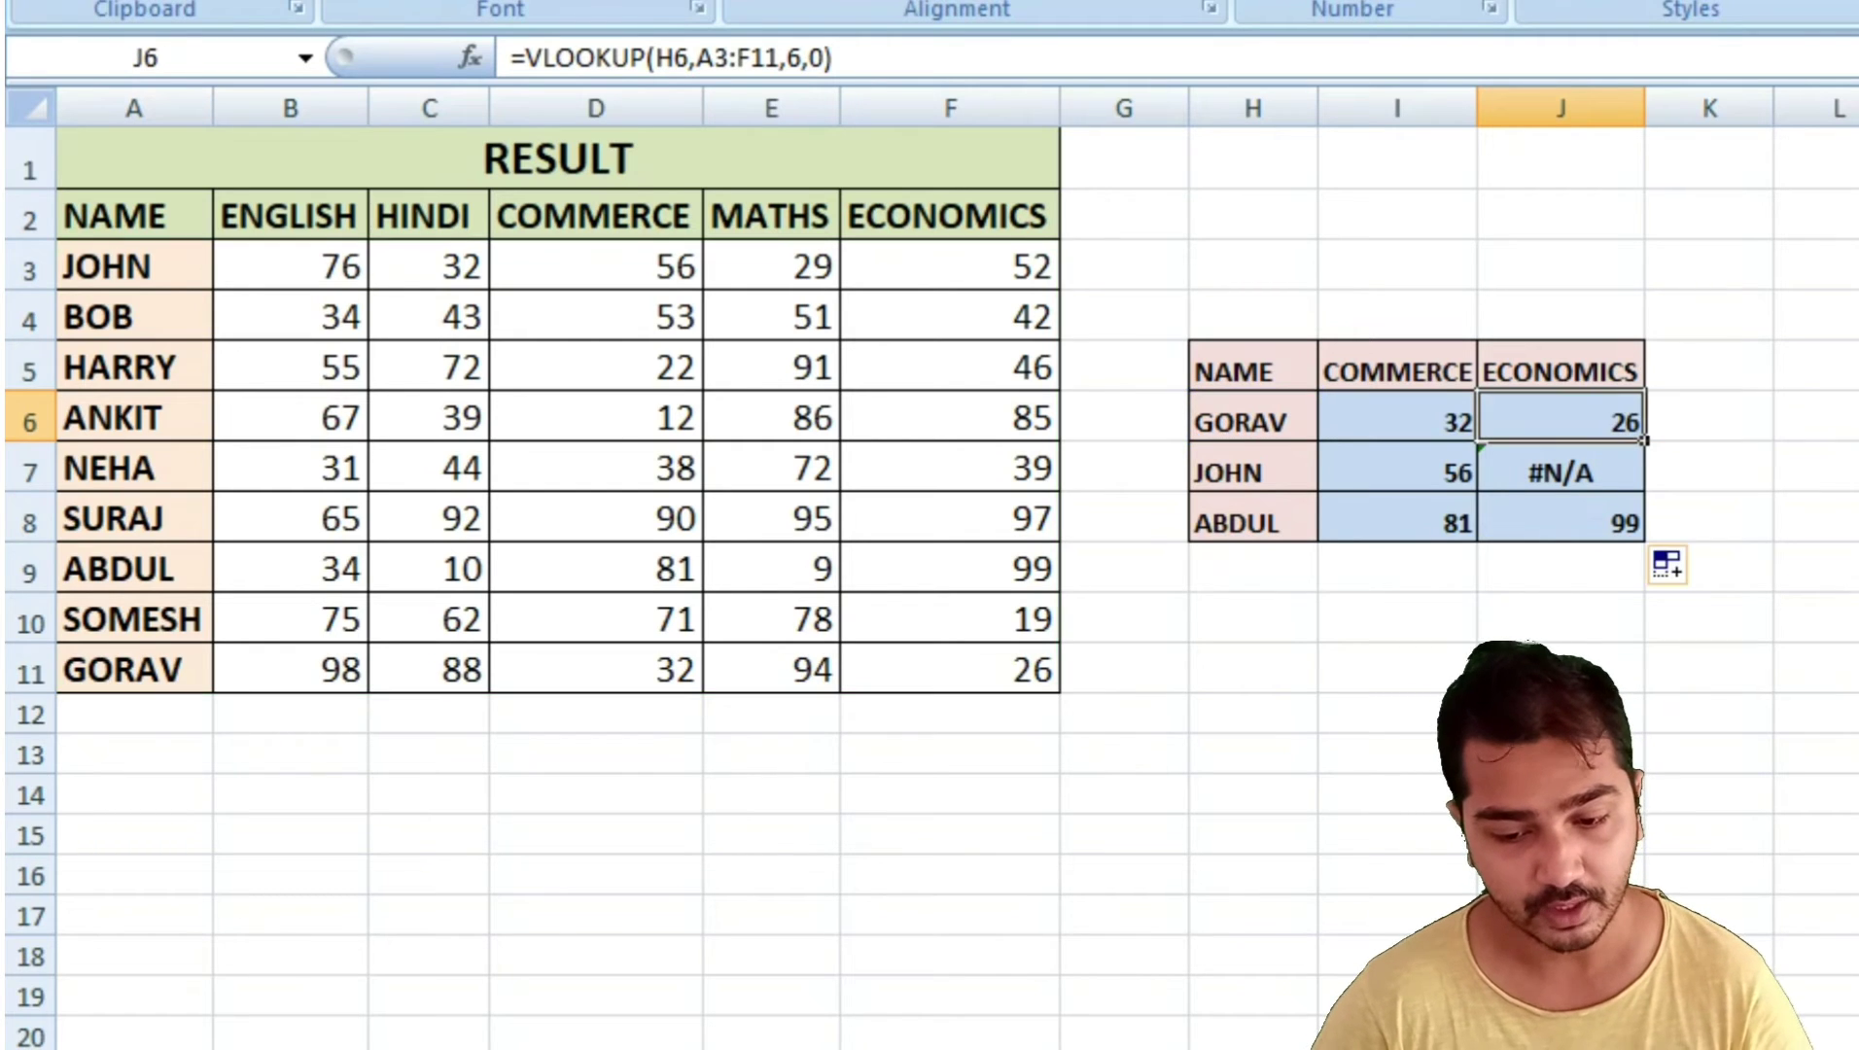
click(1561, 473)
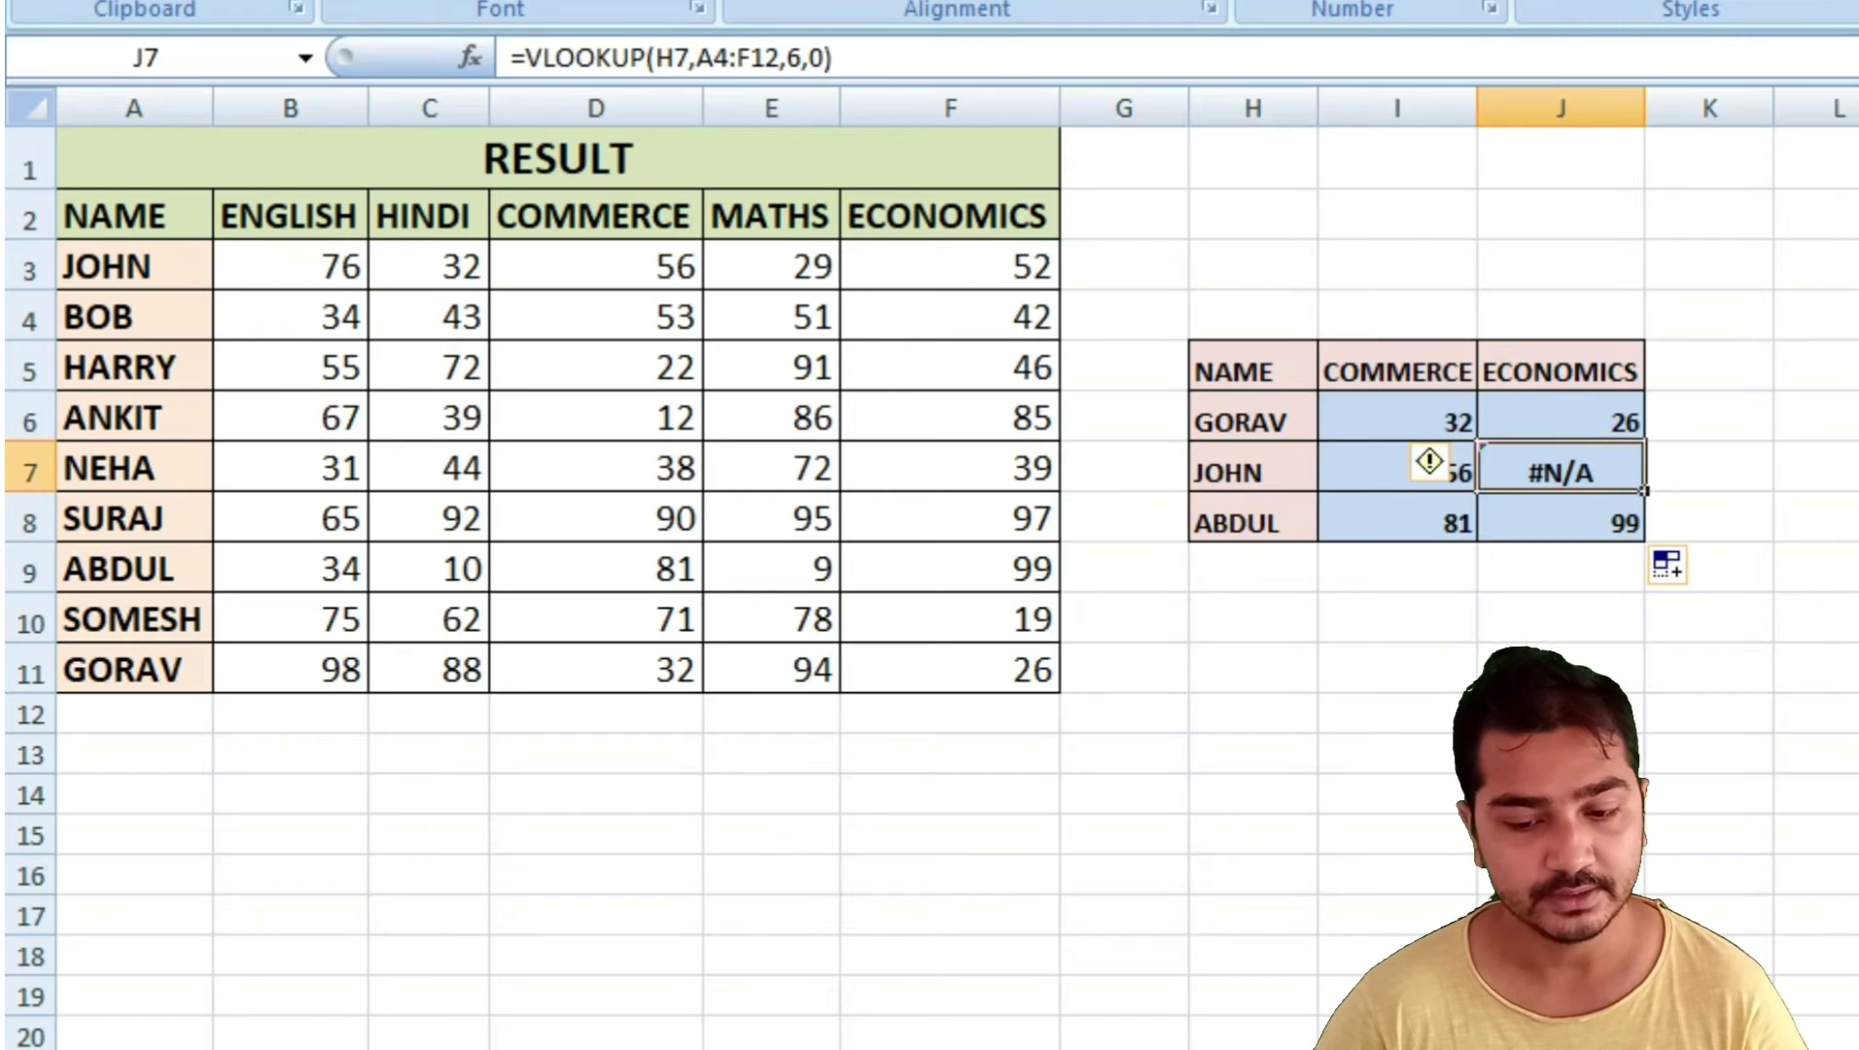
click(1560, 422)
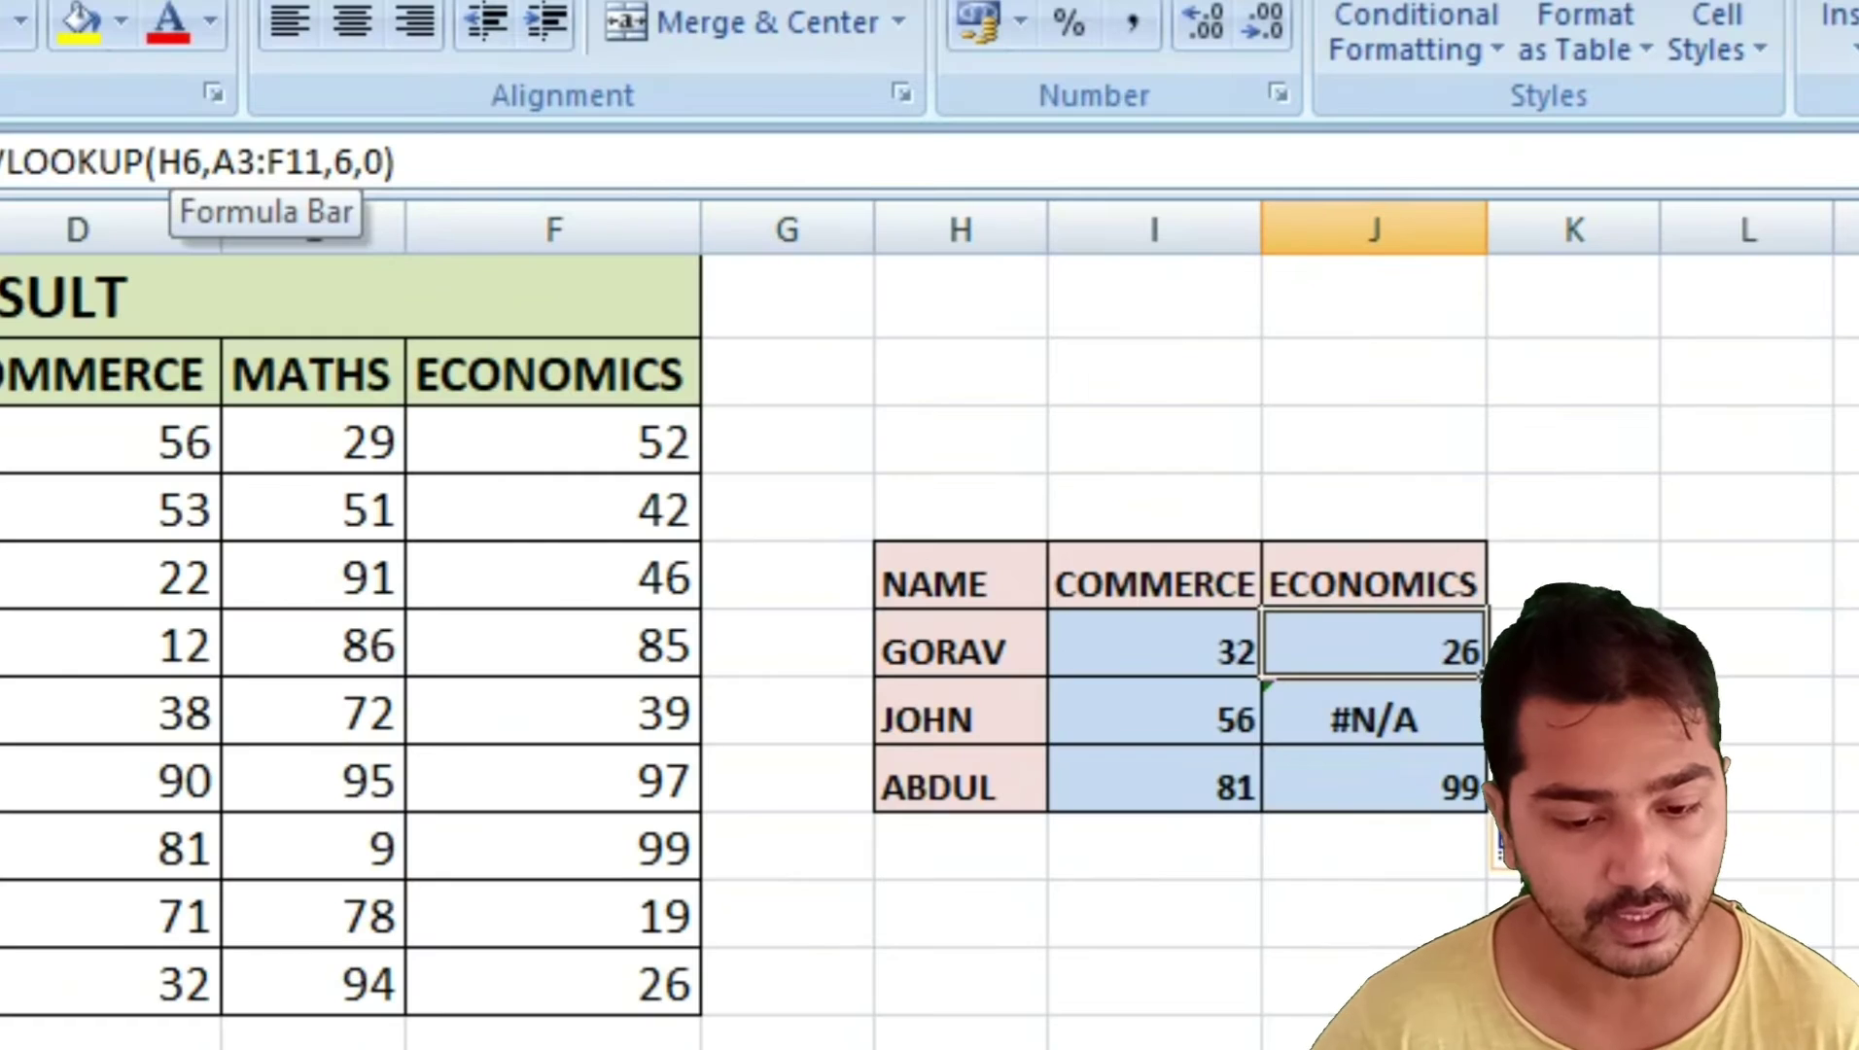
Step: Lock the range in J6's formula as $A$3:$F$11 using F4
drag(687, 58, 749, 59)
drag(284, 162, 323, 162)
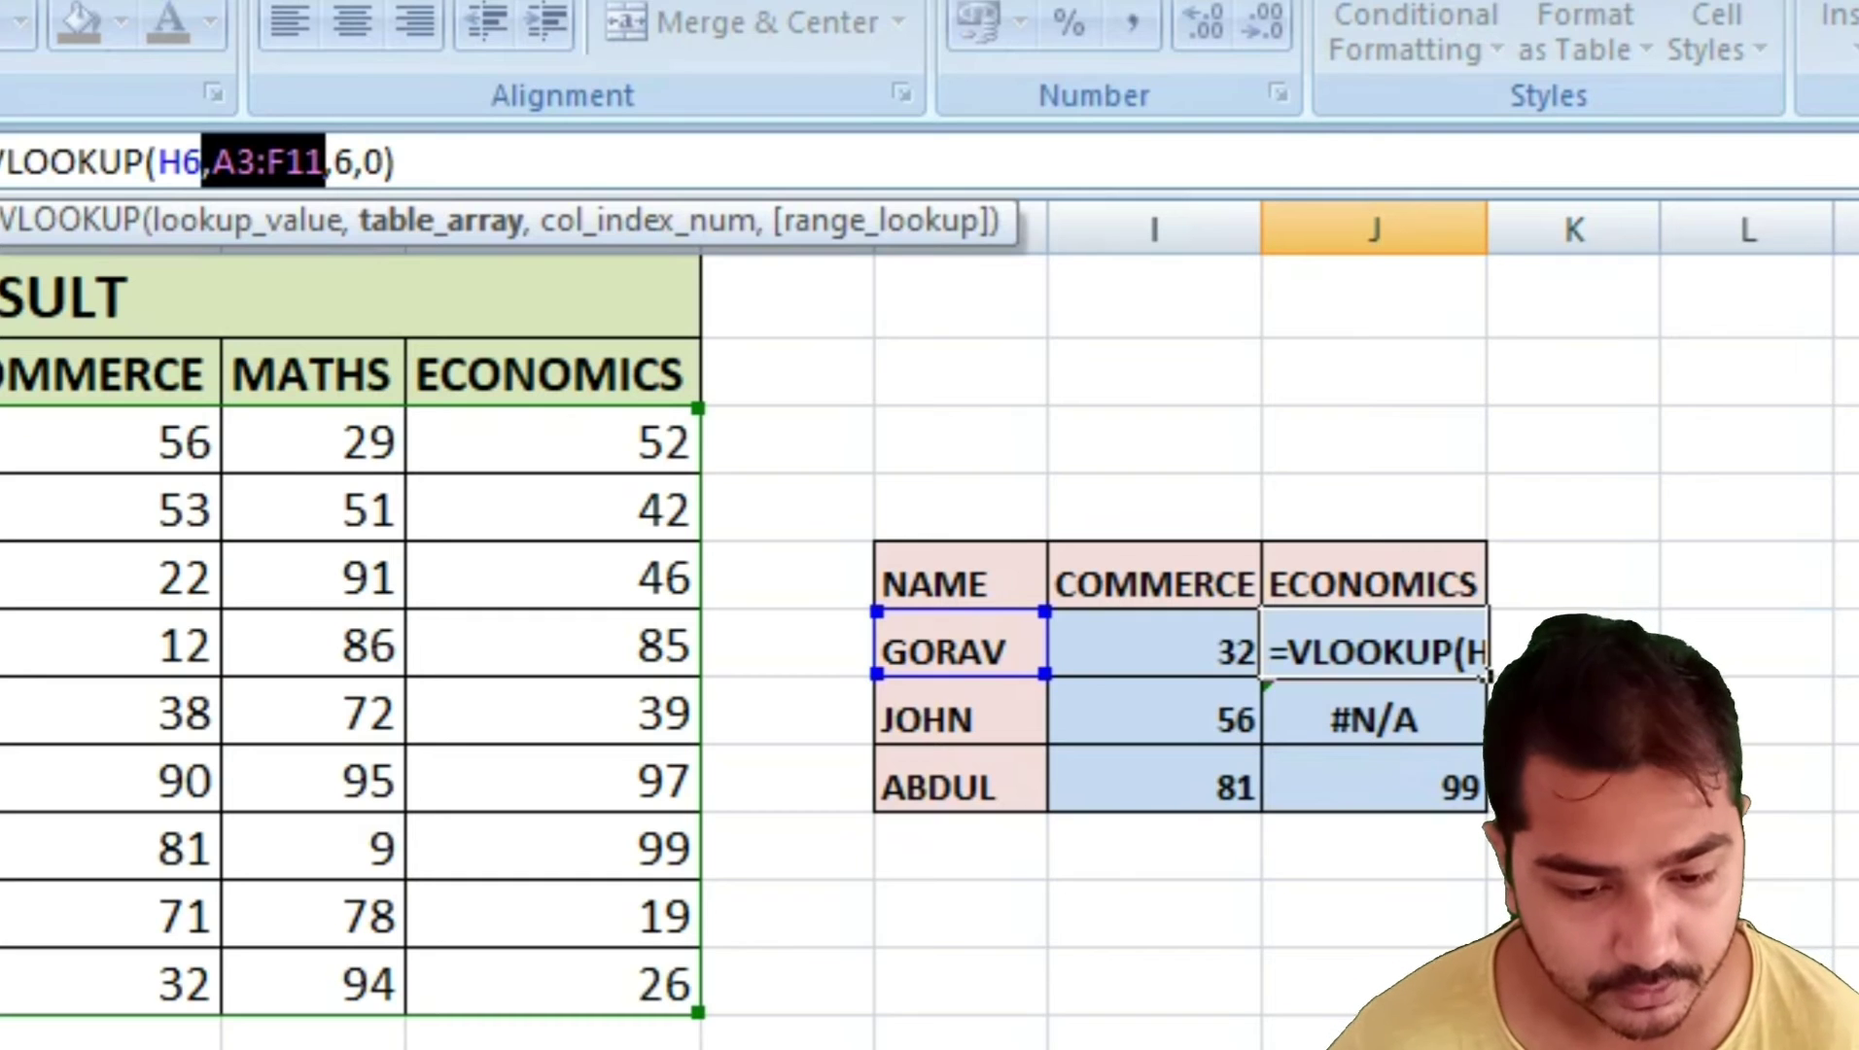
click(305, 162)
drag(323, 162, 212, 161)
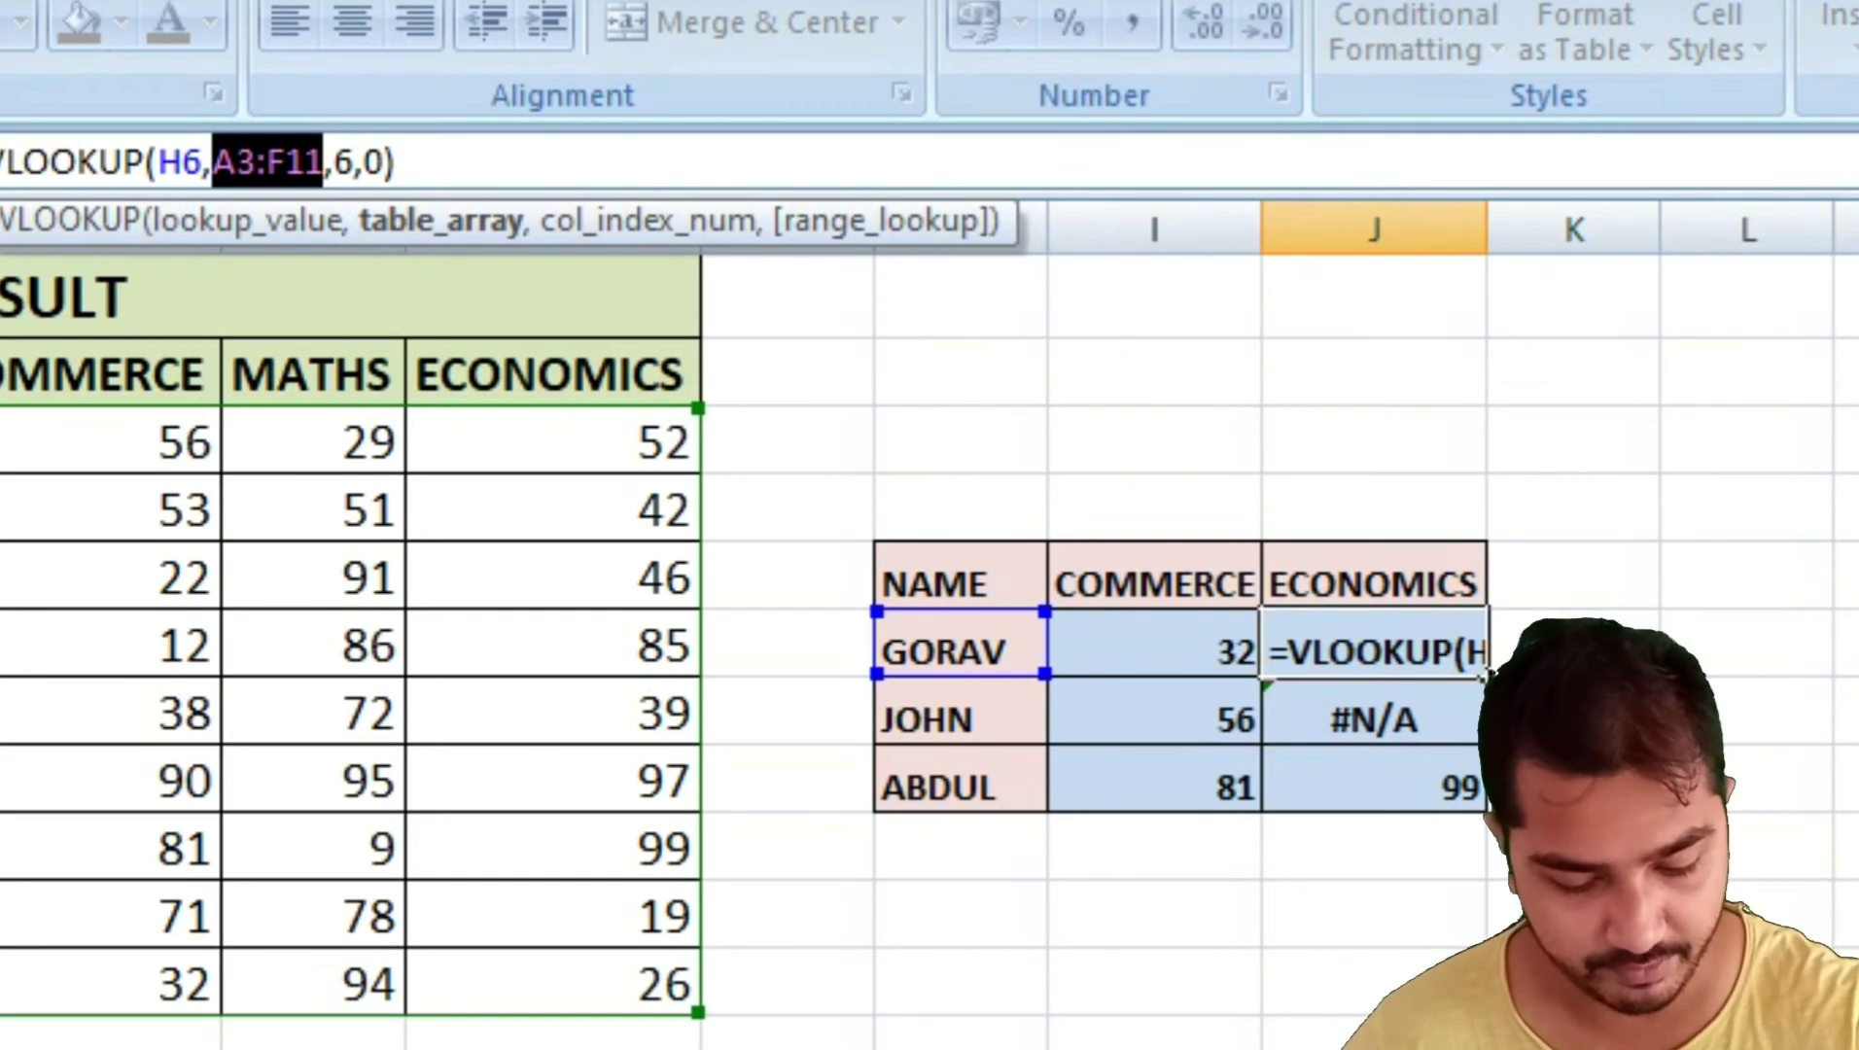
key(F4)
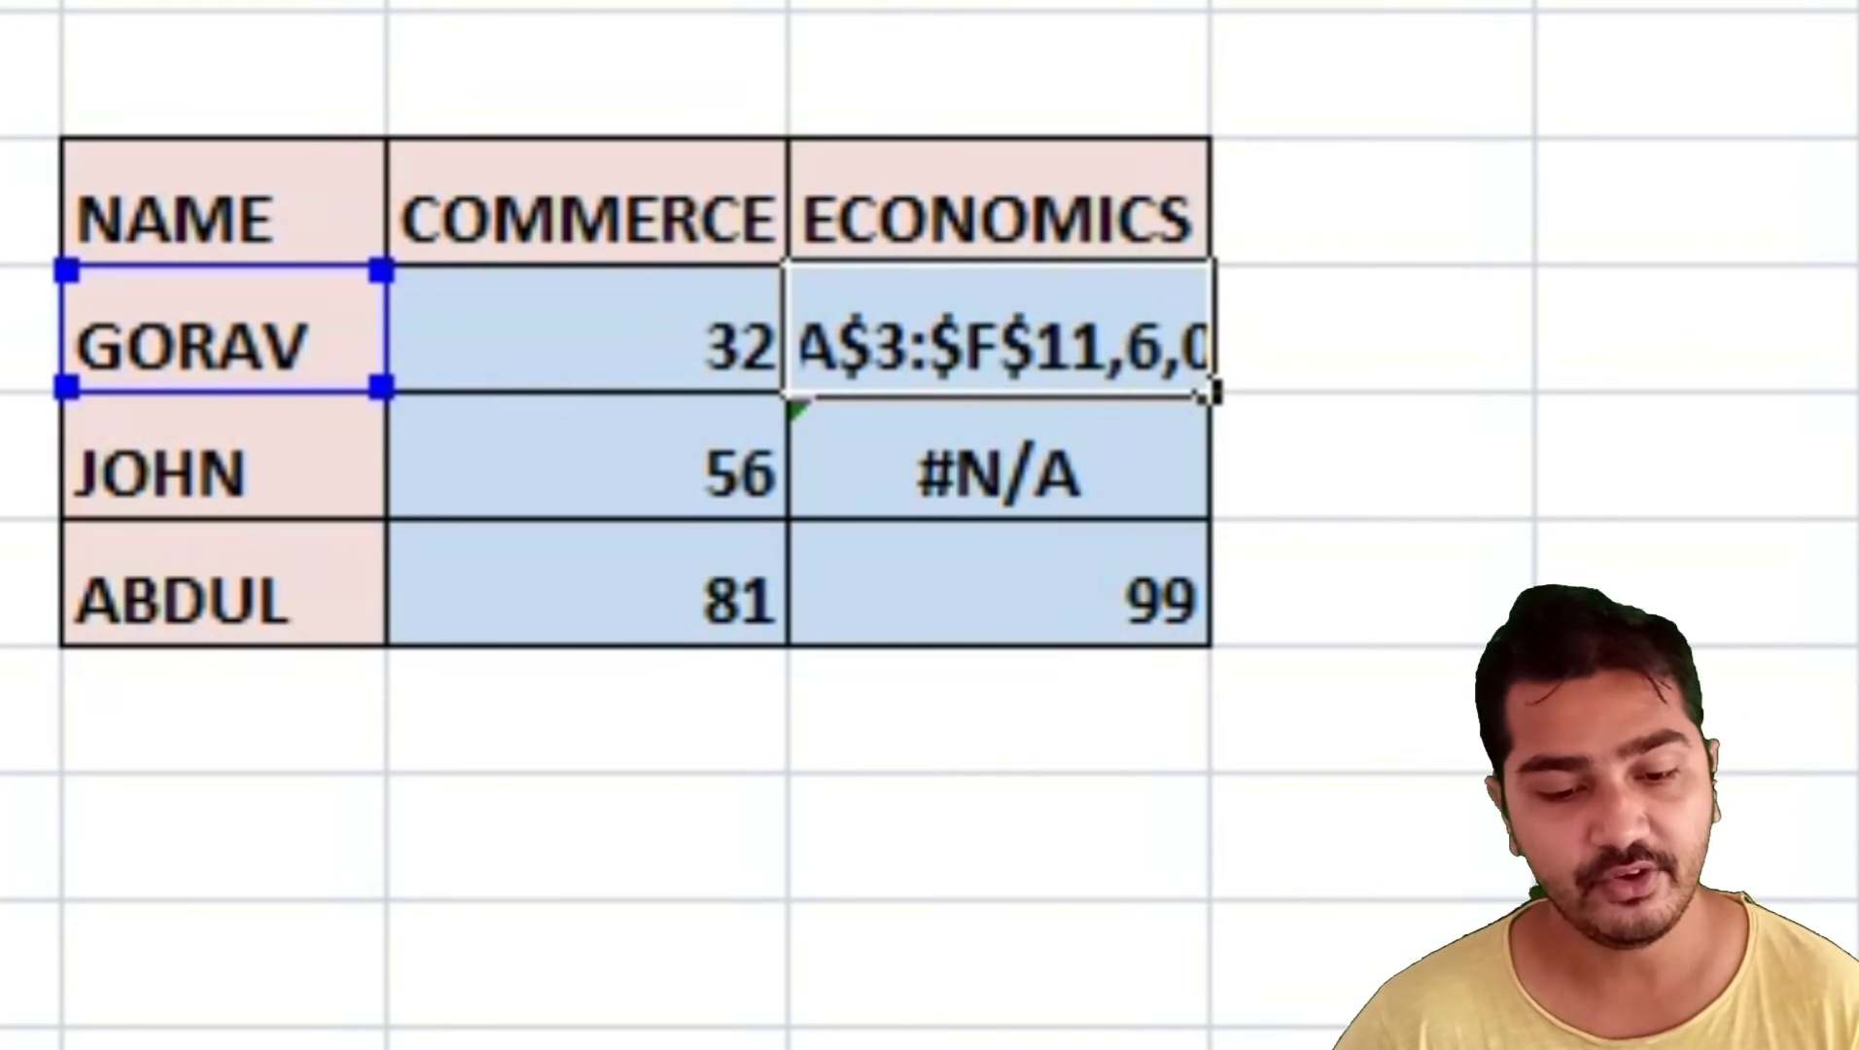
key(Return)
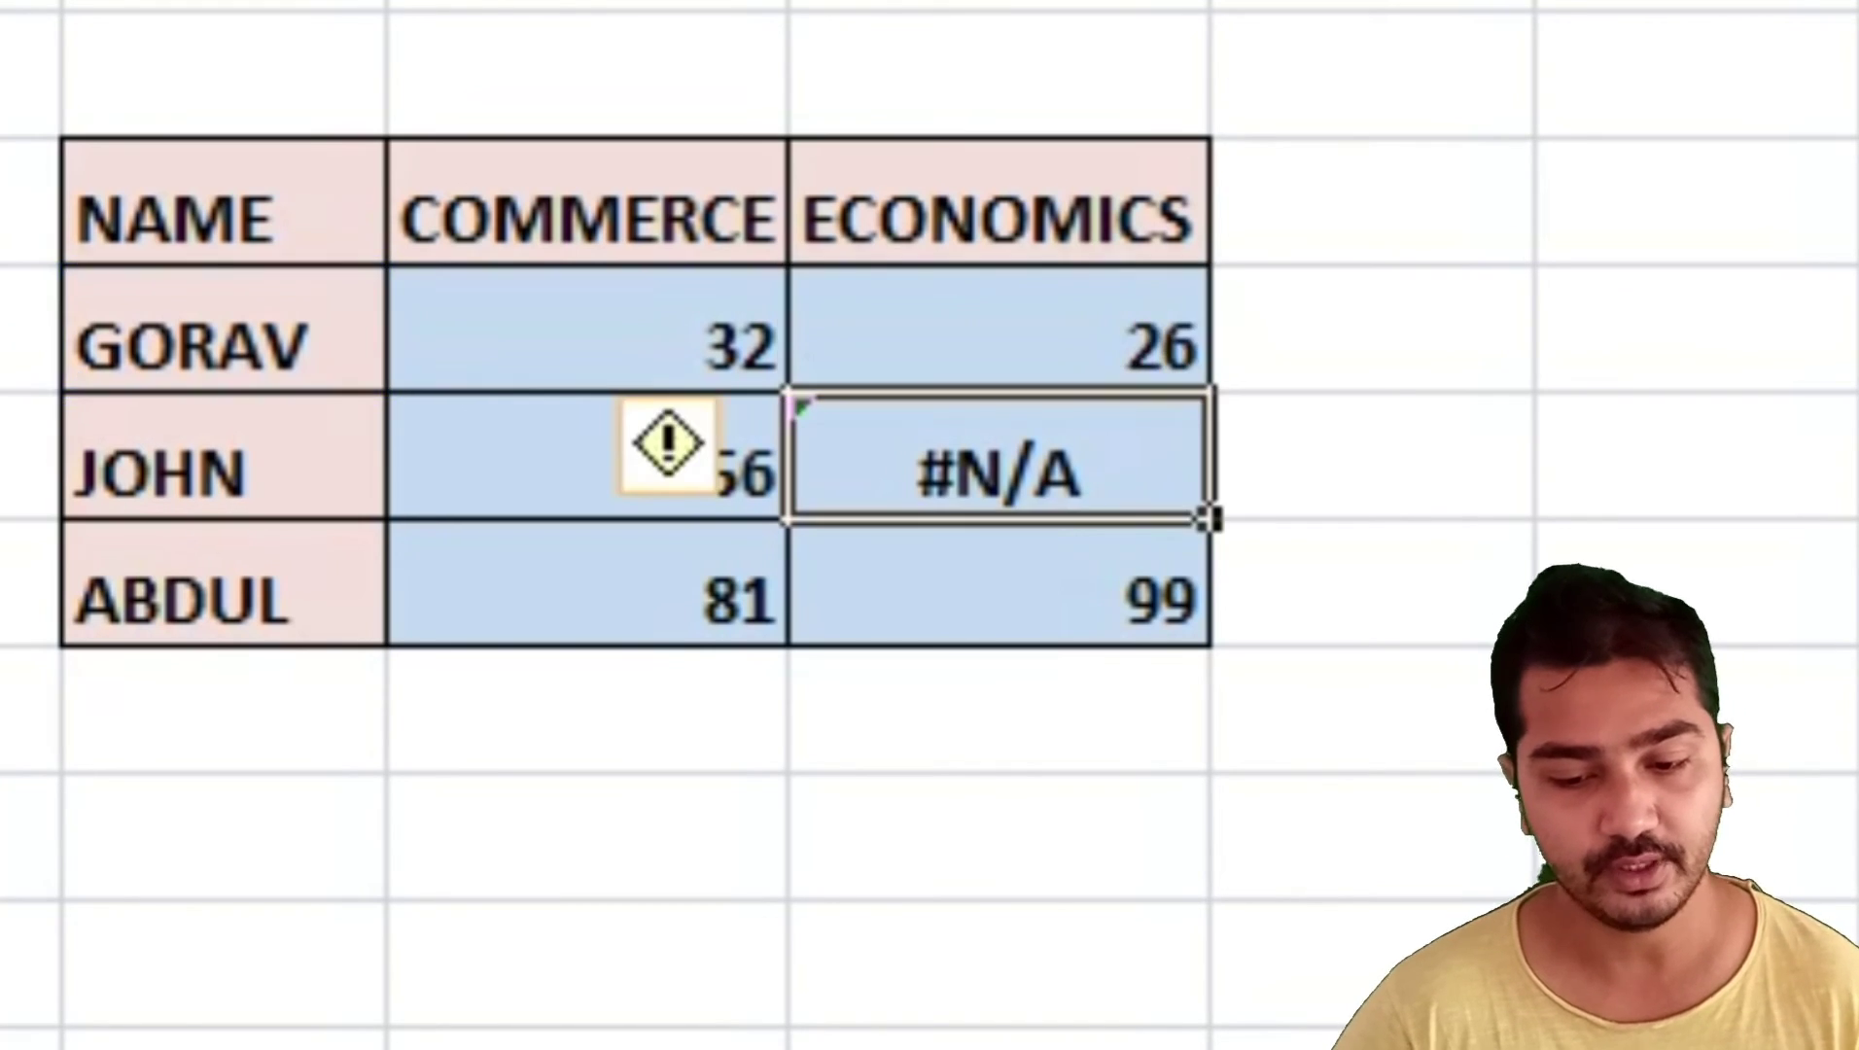
click(999, 331)
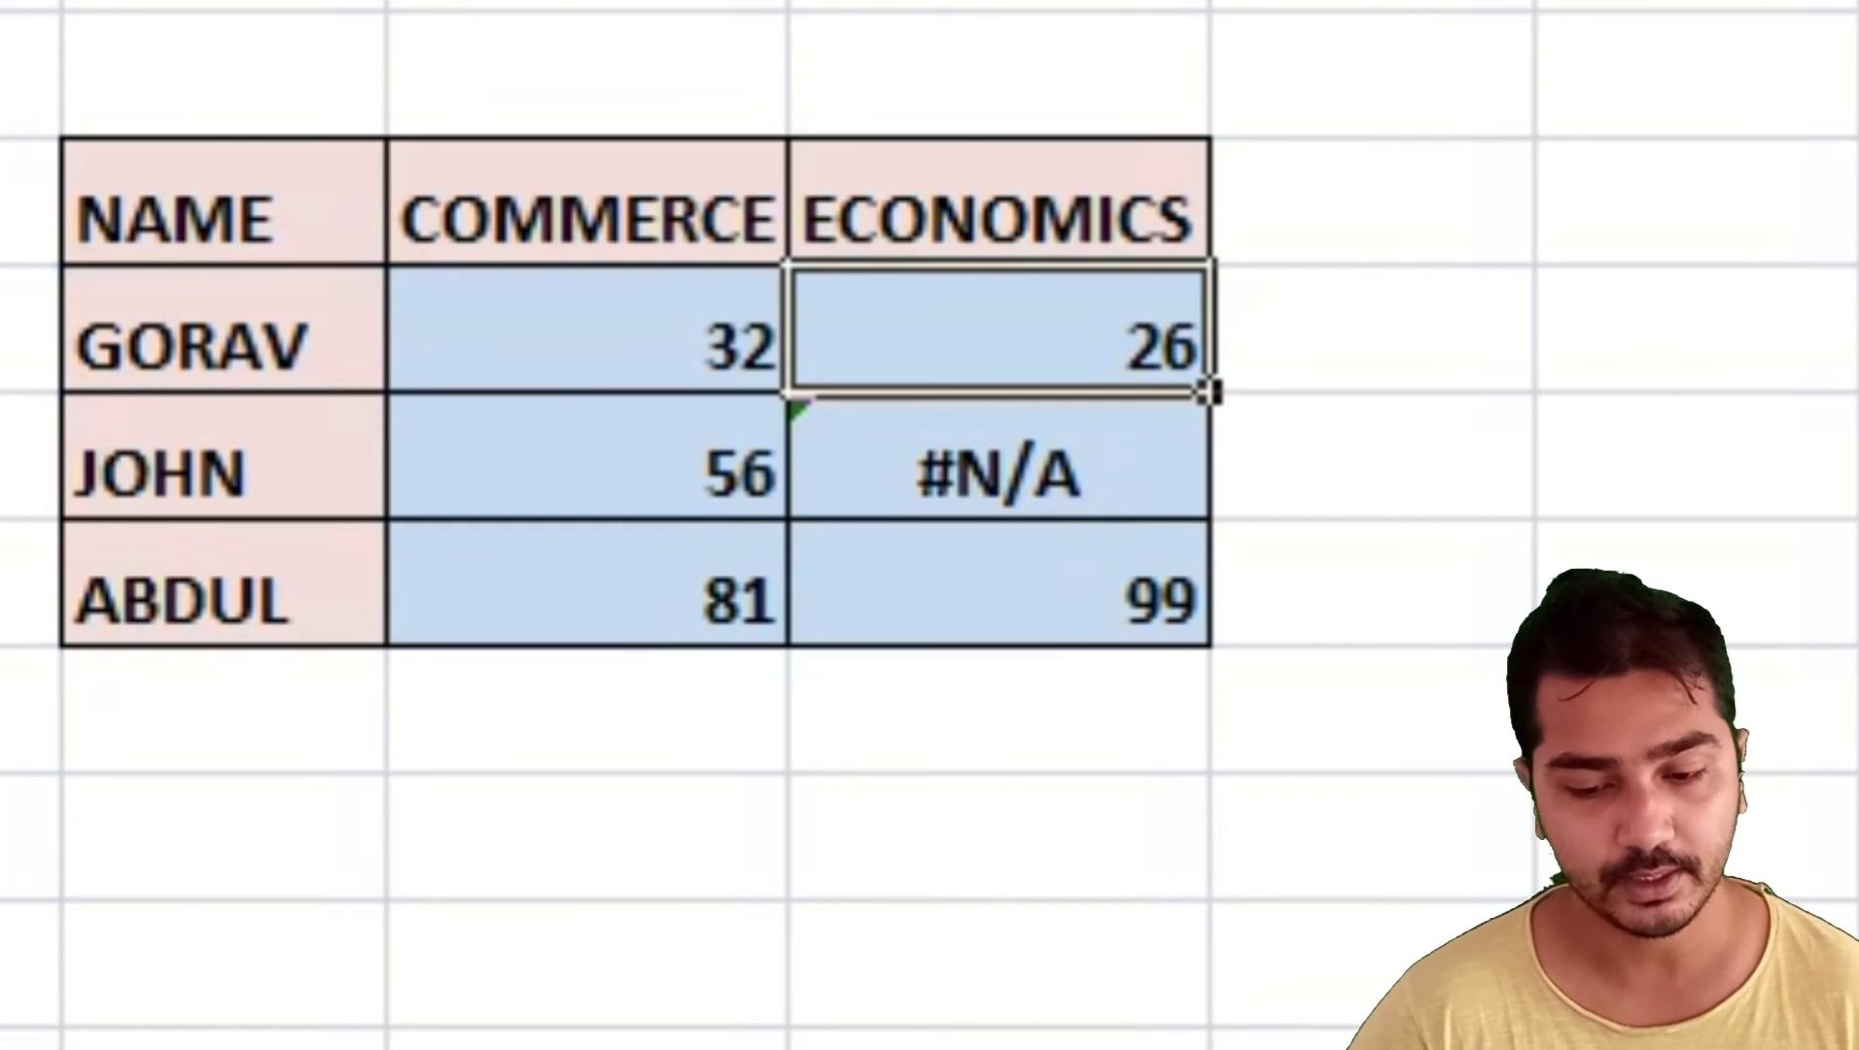
Step: Refill the locked ECONOMICS formula down to J8, giving JOHN 52 and ABDUL 99
drag(1209, 392, 1208, 645)
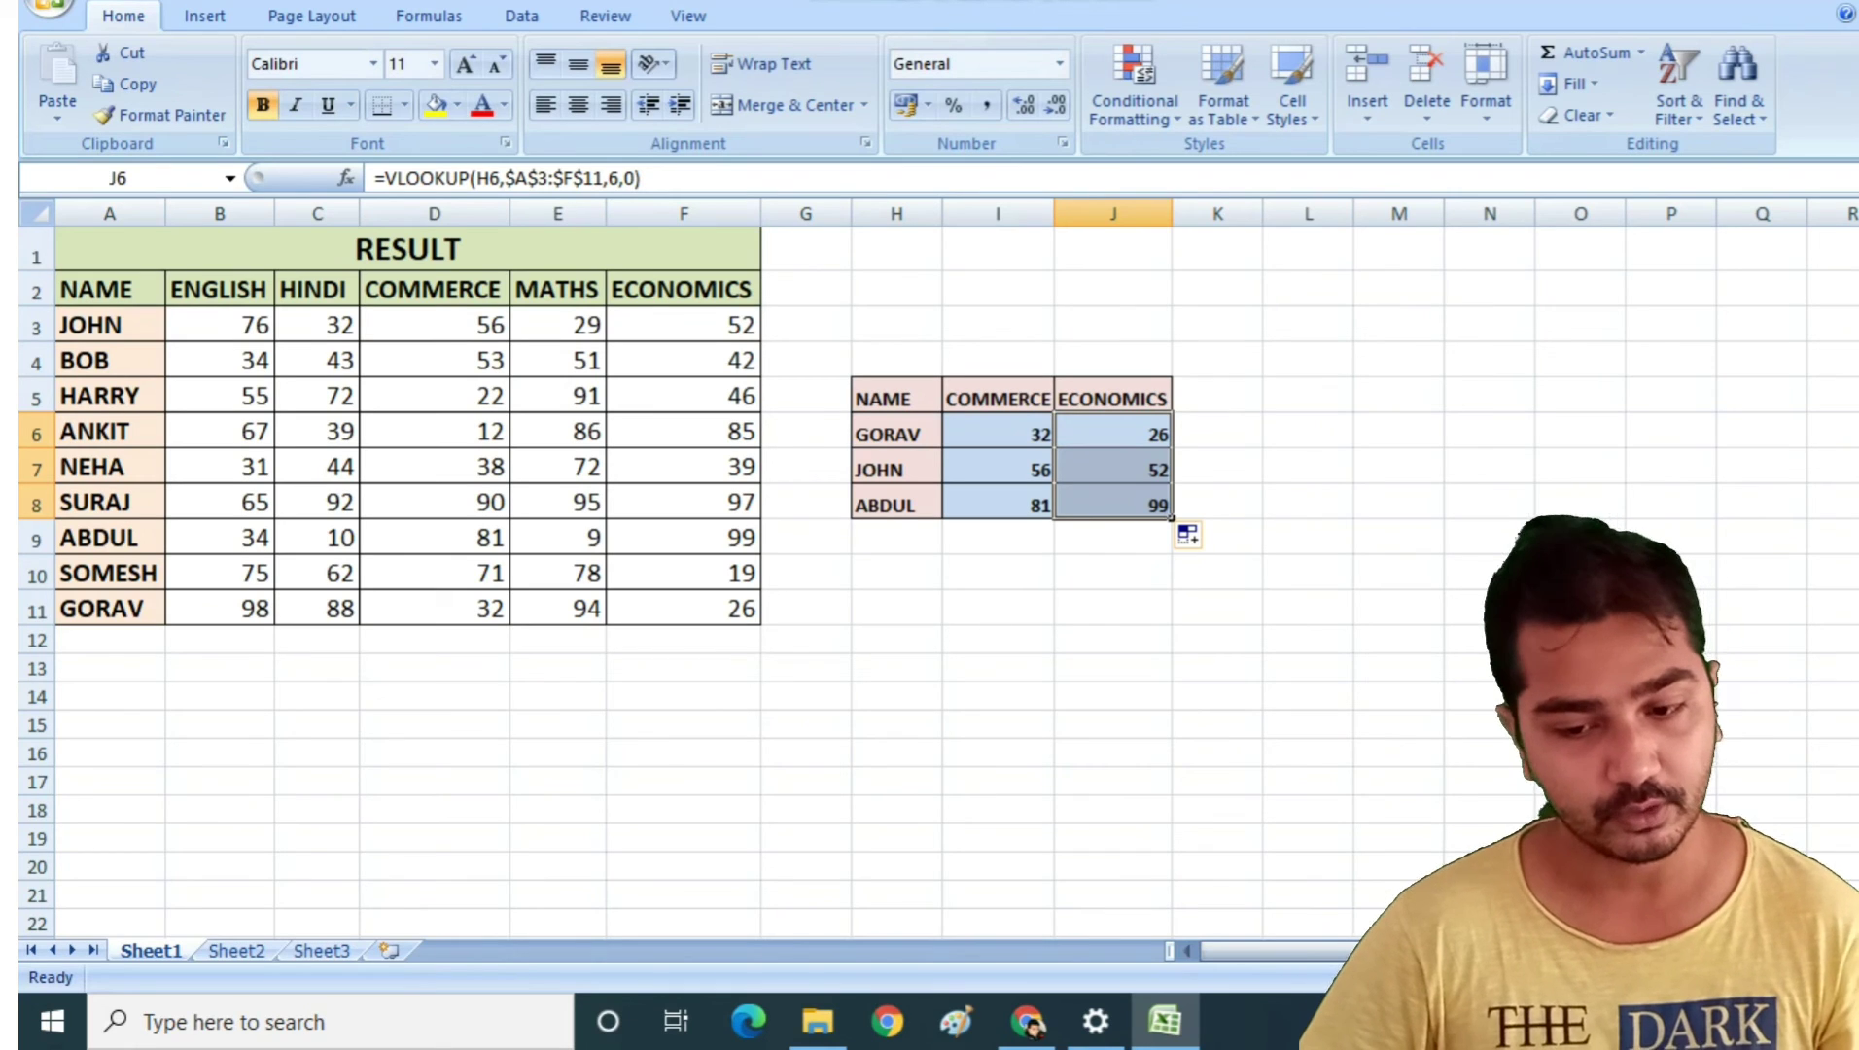
click(1050, 443)
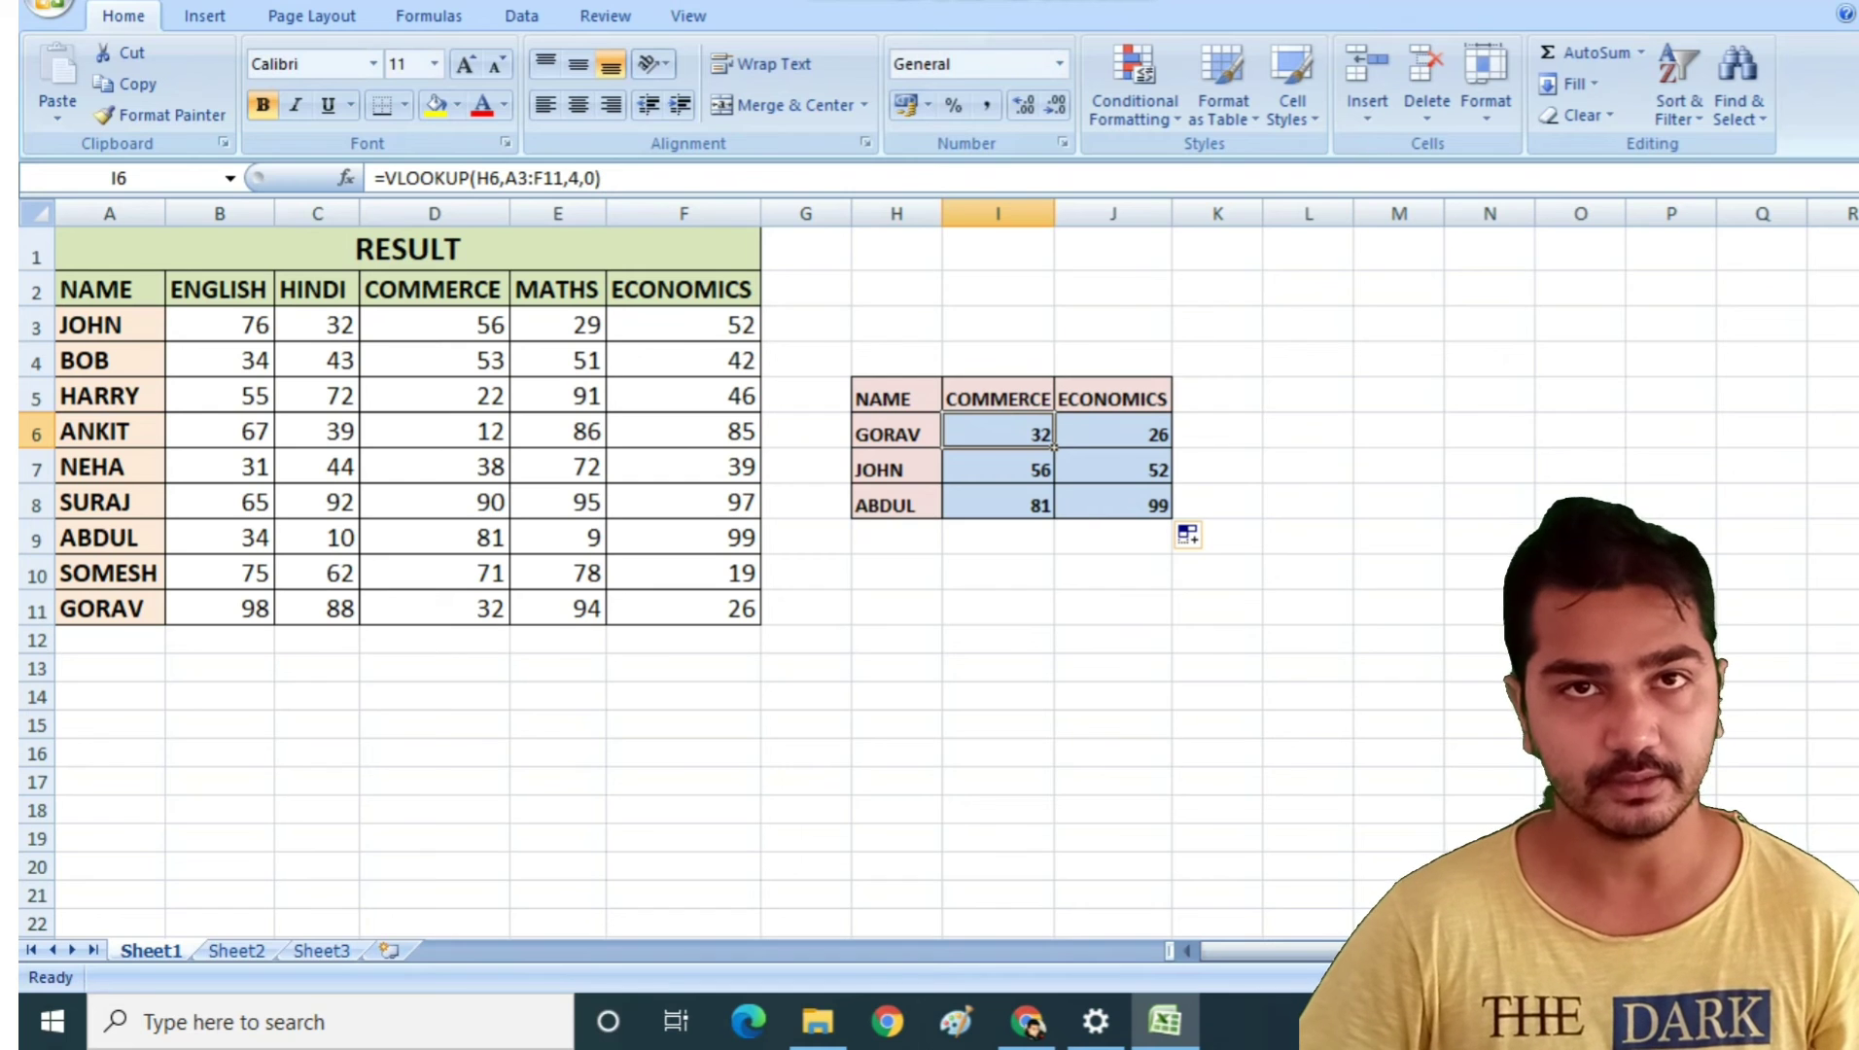